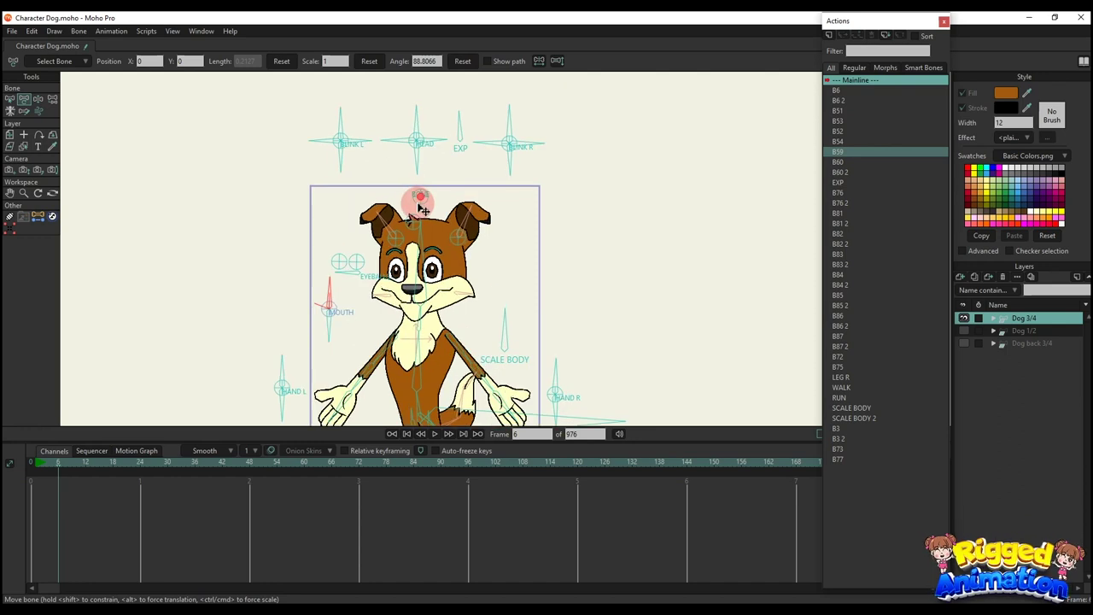
# - Test the HEAD control, rotate the upper BLINK L bone to try the eyelid pose, and reset that bone's angle
pyautogui.moveTo(424, 122); pyautogui.dragTo(409, 177)
pyautogui.click(322, 127)
pyautogui.moveTo(349, 102); pyautogui.dragTo(367, 89)
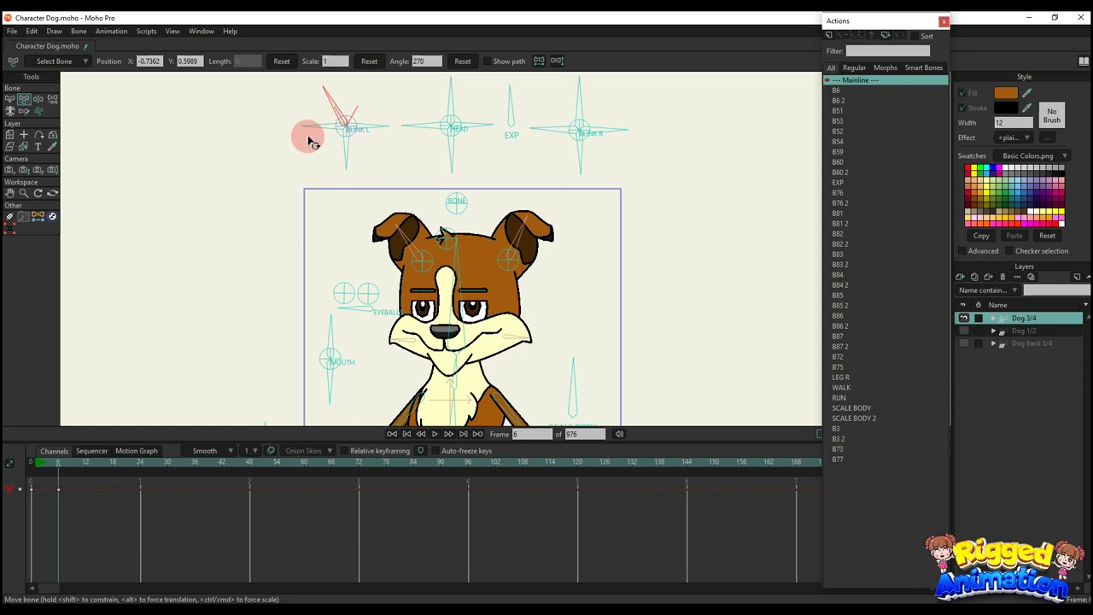
pyautogui.click(462, 61)
pyautogui.click(462, 64)
# - Rotate the remaining BLINK L control bones one at a time to test their eyelid poses, resetting each angle
pyautogui.moveTo(319, 122)
pyautogui.mouseDown()
pyautogui.moveTo(328, 89)
pyautogui.moveTo(332, 125)
pyautogui.mouseUp()
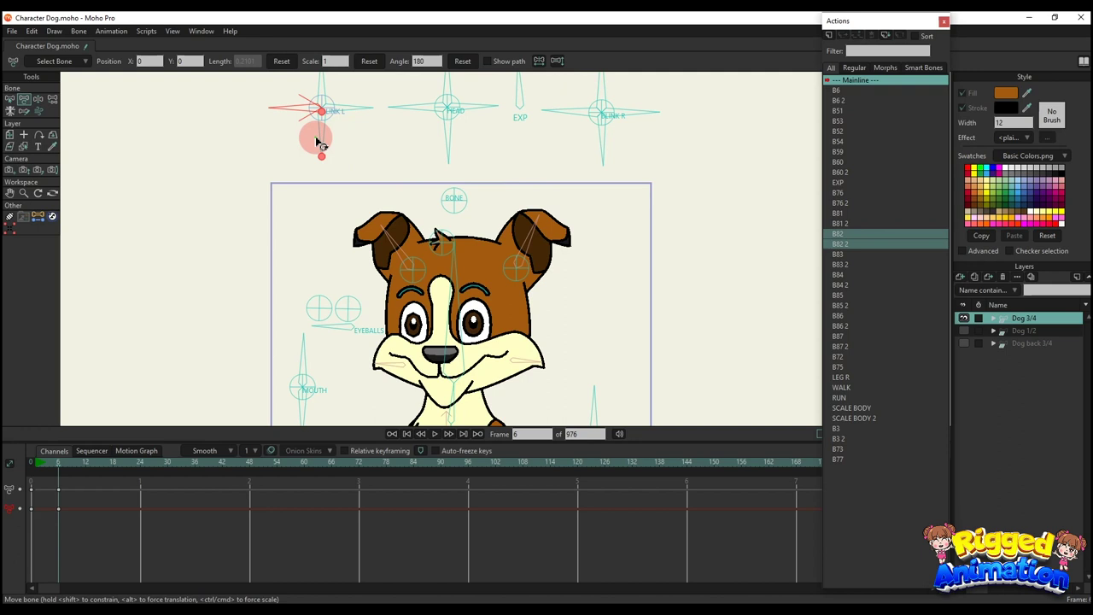
pyautogui.moveTo(316, 141); pyautogui.dragTo(347, 150)
pyautogui.click(452, 65)
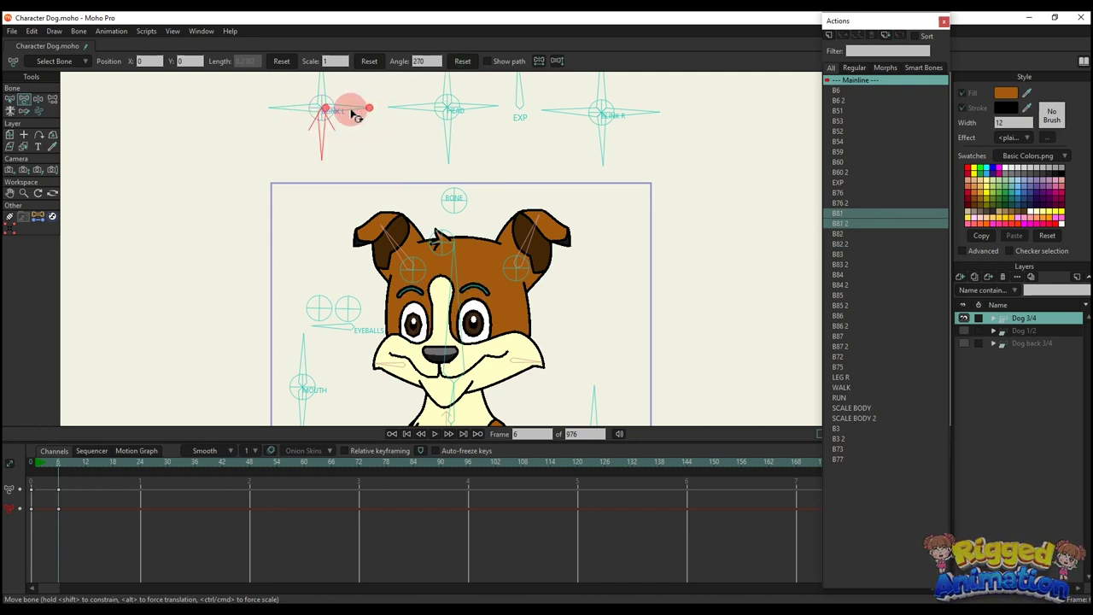
pyautogui.moveTo(353, 111); pyautogui.dragTo(365, 136)
pyautogui.click(462, 60)
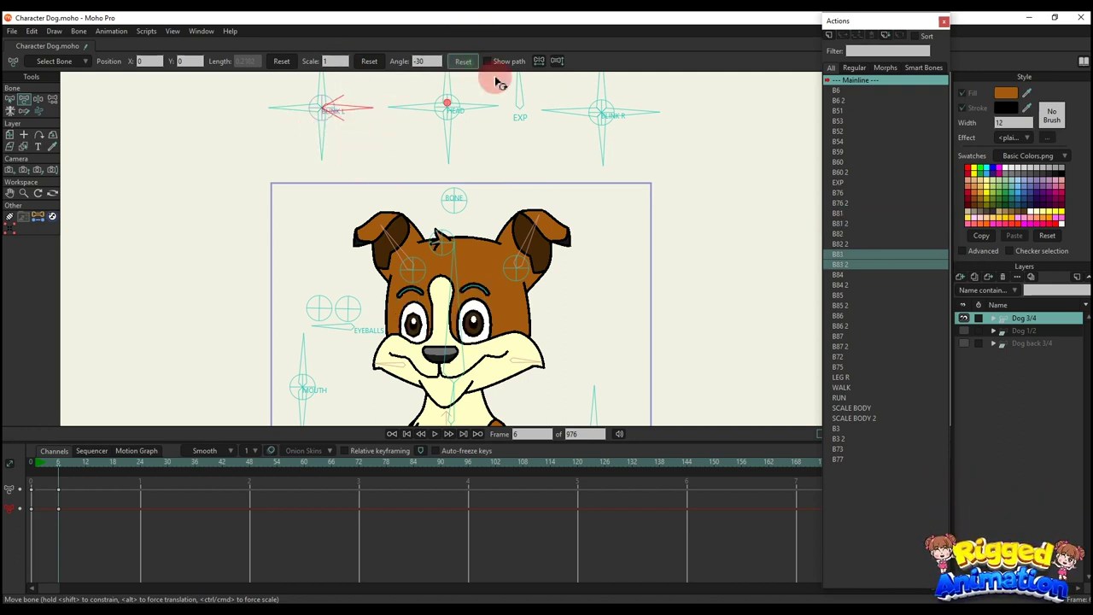
# - Rotate the BLINK R control bones one at a time to test their eyelid poses, resetting each angle
pyautogui.moveTo(563, 110); pyautogui.dragTo(576, 162)
pyautogui.click(461, 60)
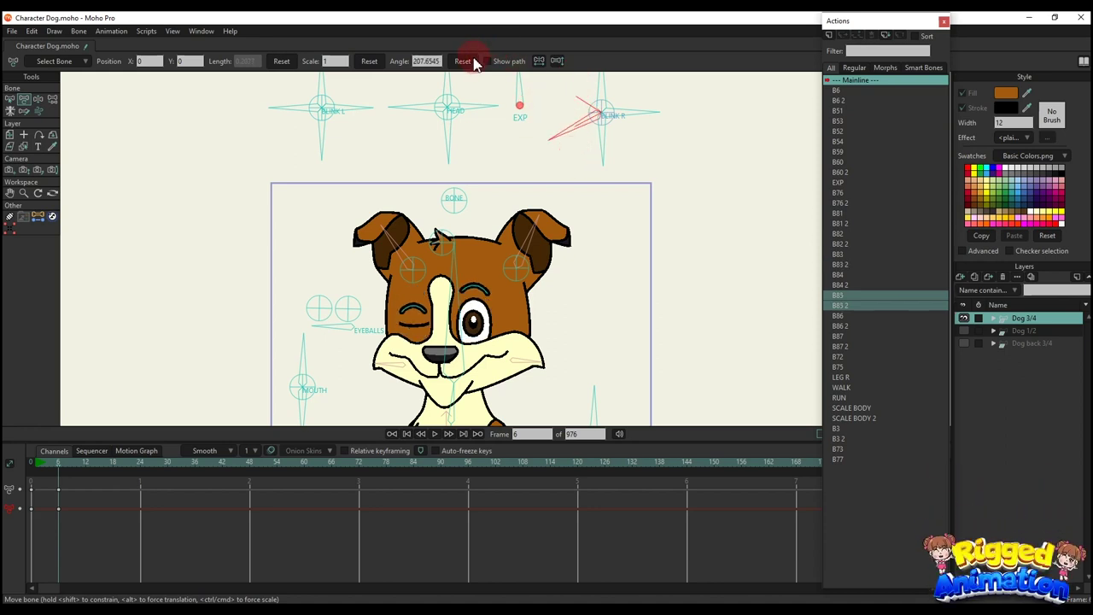
pyautogui.moveTo(563, 109); pyautogui.dragTo(649, 140)
pyautogui.click(462, 61)
pyautogui.click(462, 61)
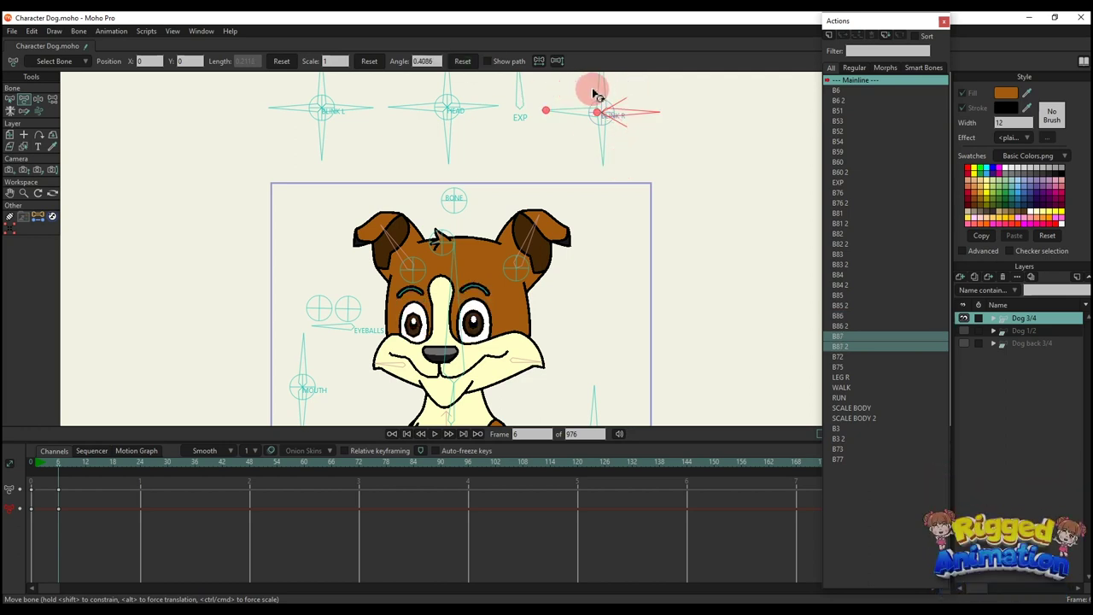
pyautogui.moveTo(590, 93); pyautogui.dragTo(642, 136)
pyautogui.click(446, 103)
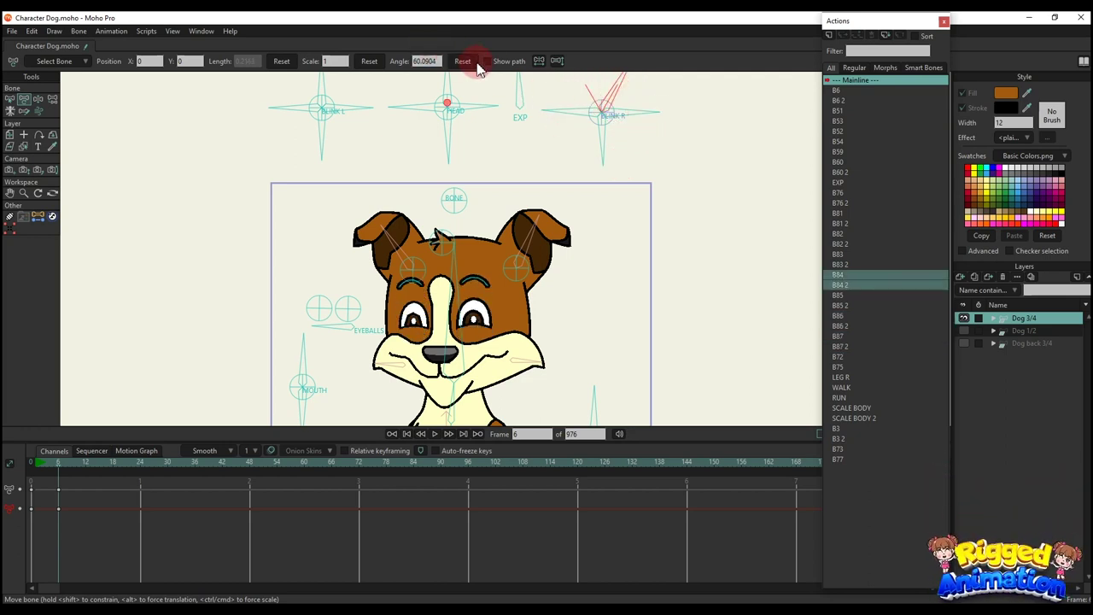
pyautogui.click(468, 63)
# - Rotate the EXP bone during playback to test the spiral, heart and shiny eye expressions, and delete all timeline keyframes
pyautogui.moveTo(485, 180); pyautogui.dragTo(458, 189)
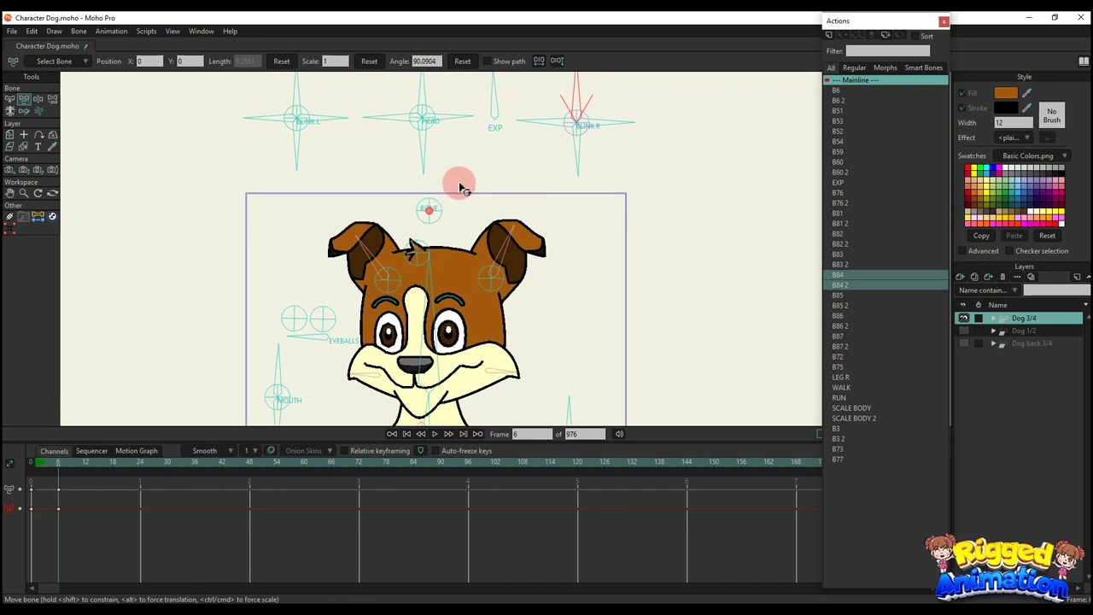
pyautogui.moveTo(493, 94); pyautogui.dragTo(501, 93)
pyautogui.press('space')
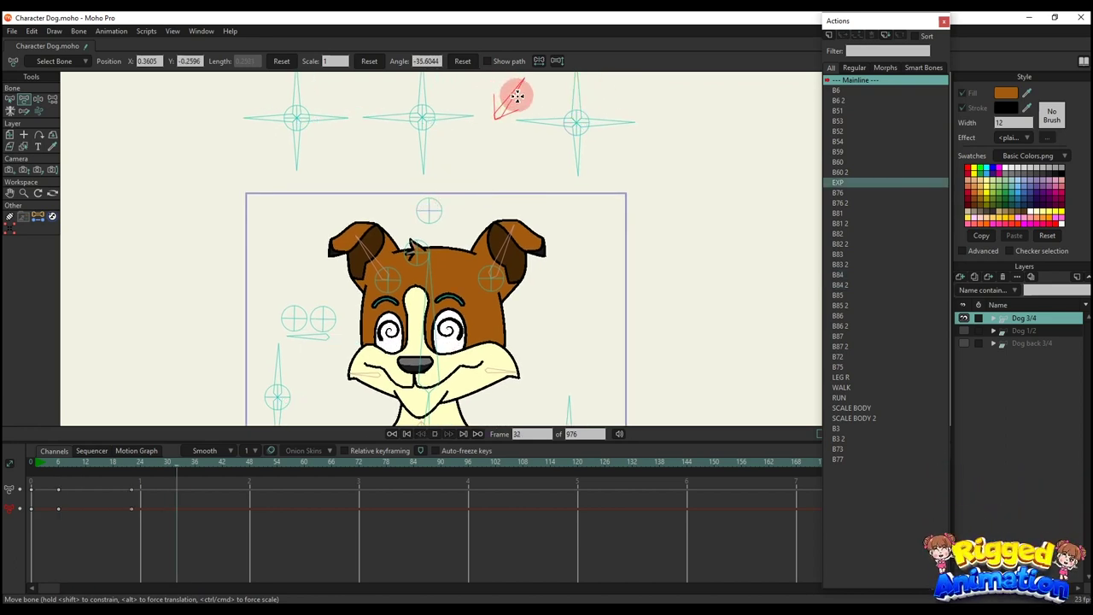
pyautogui.moveTo(522, 95); pyautogui.dragTo(529, 101)
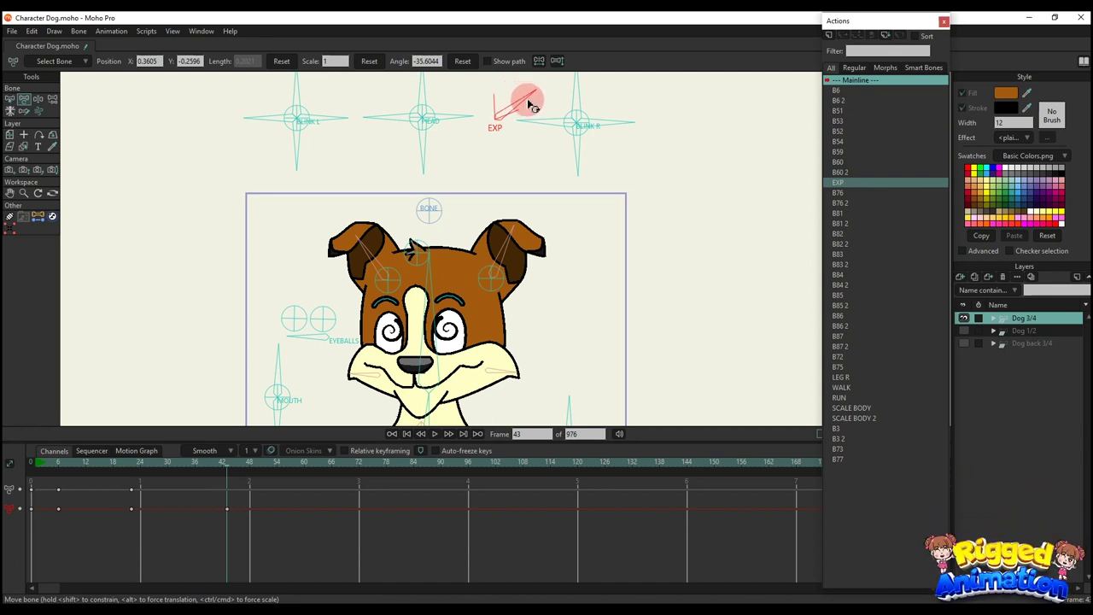
pyautogui.press('space')
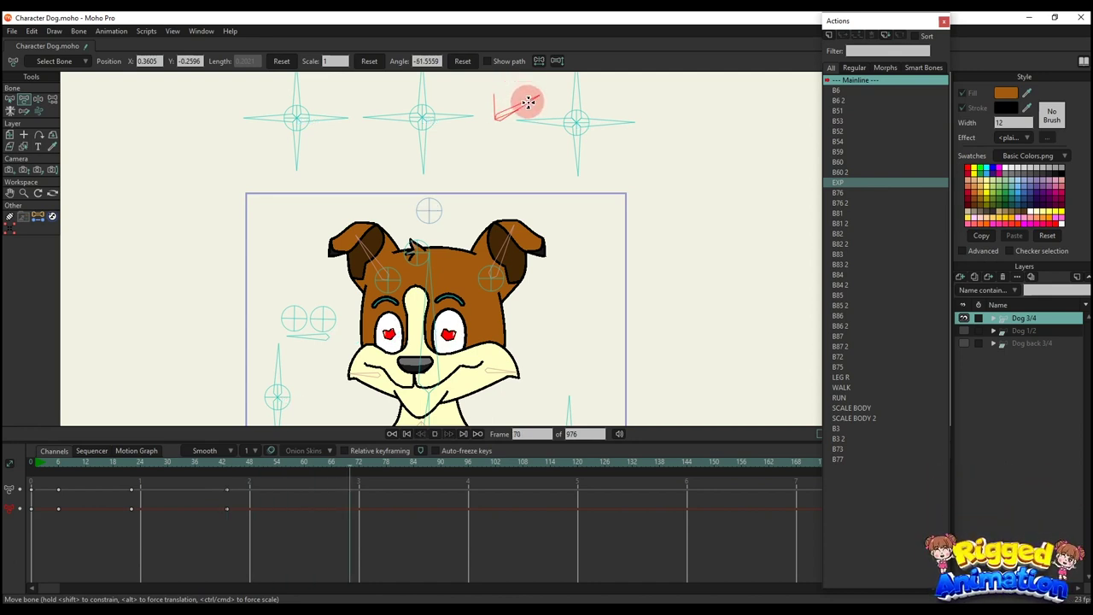
pyautogui.moveTo(528, 103); pyautogui.dragTo(530, 107)
pyautogui.press('space')
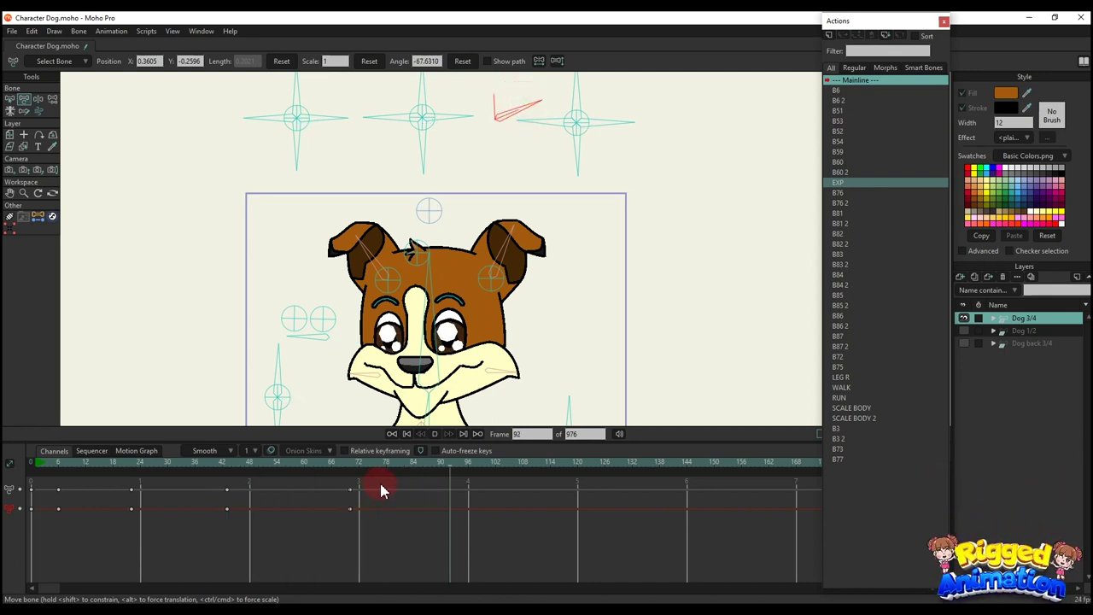
pyautogui.press('space')
pyautogui.moveTo(434, 526); pyautogui.dragTo(4, 416)
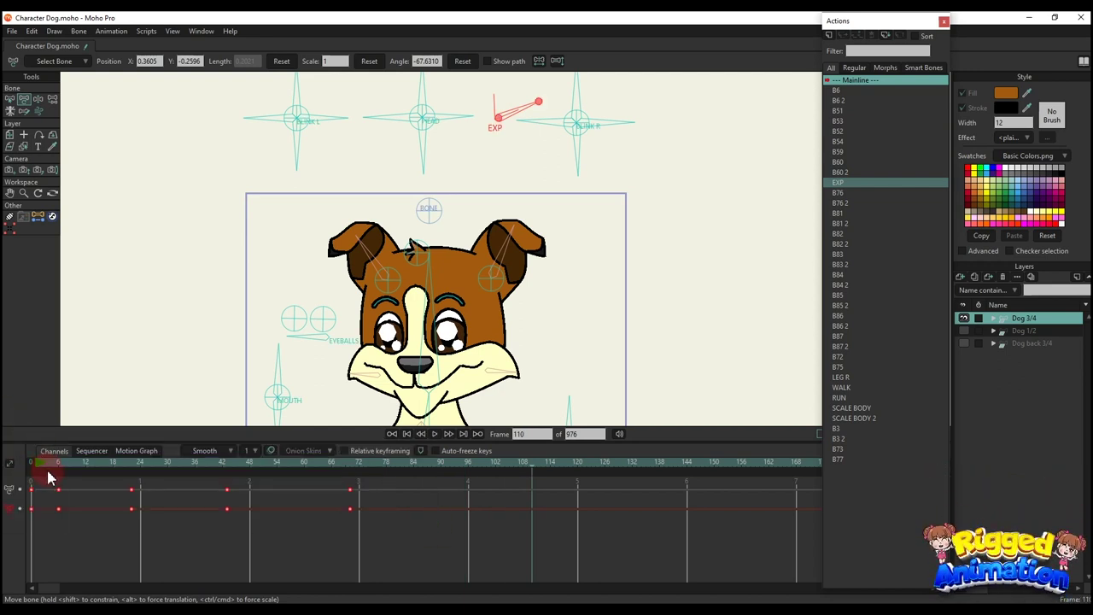
pyautogui.press('Delete')
# - At frame 5, move the EYEBALLS controls to test the gaze of both eyes and one eye alone, and delete the keyframes
pyautogui.click(53, 472)
pyautogui.scroll(-1, 320, 327)
pyautogui.moveTo(348, 326); pyautogui.dragTo(334, 275)
pyautogui.scroll(2, 369, 250)
pyautogui.moveTo(330, 252); pyautogui.dragTo(295, 248)
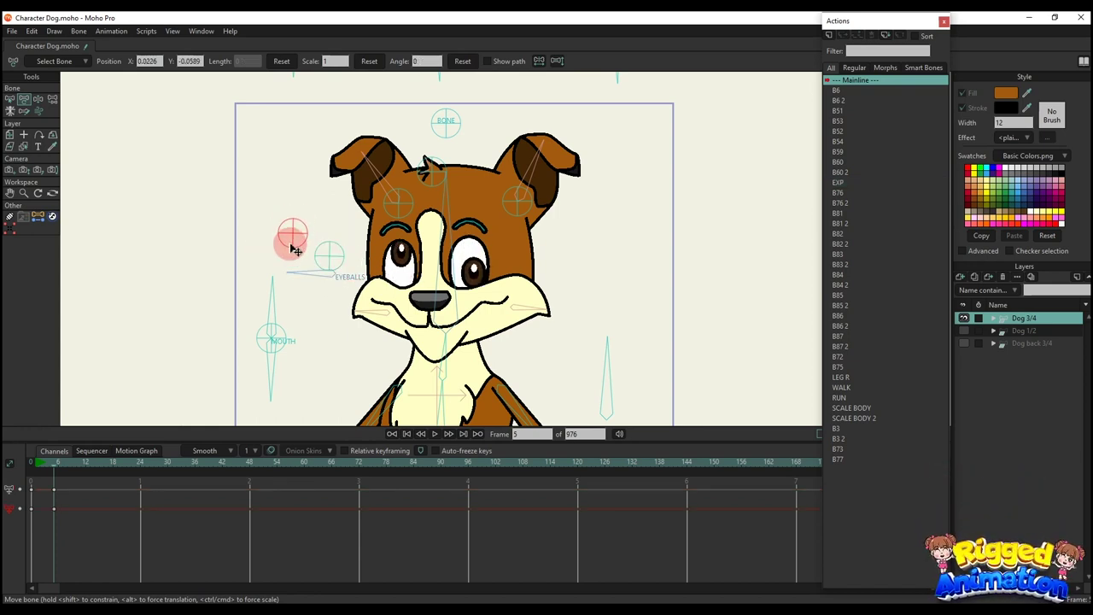
pyautogui.moveTo(152, 520); pyautogui.dragTo(5, 453)
pyautogui.press('Delete')
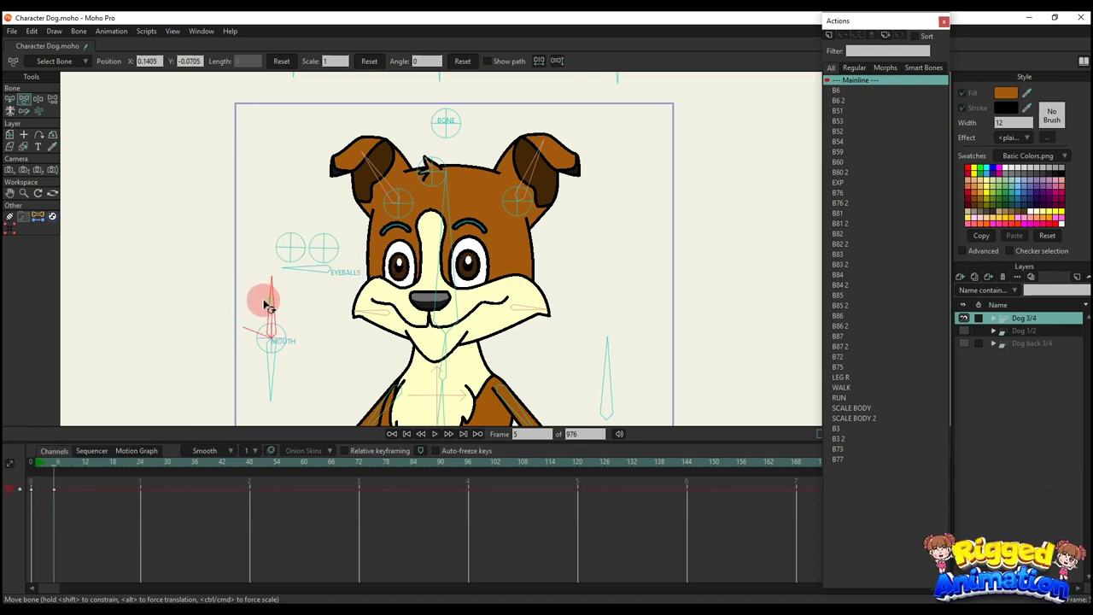
# - Rotate the upper and lower MOUTH control bones to test the mouth shapes, deleting the resulting keyframes
pyautogui.moveTo(267, 305); pyautogui.dragTo(336, 271)
pyautogui.moveTo(100, 510); pyautogui.dragTo(6, 446)
pyautogui.press('Delete')
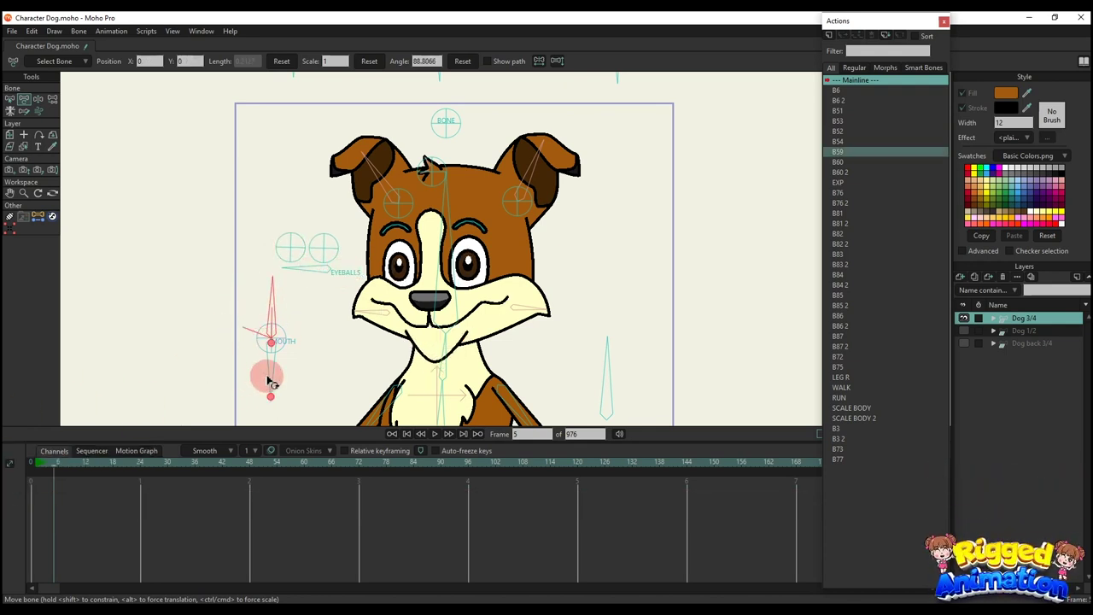
pyautogui.moveTo(269, 381)
pyautogui.mouseDown()
pyautogui.moveTo(263, 370)
pyautogui.moveTo(279, 395)
pyautogui.mouseUp()
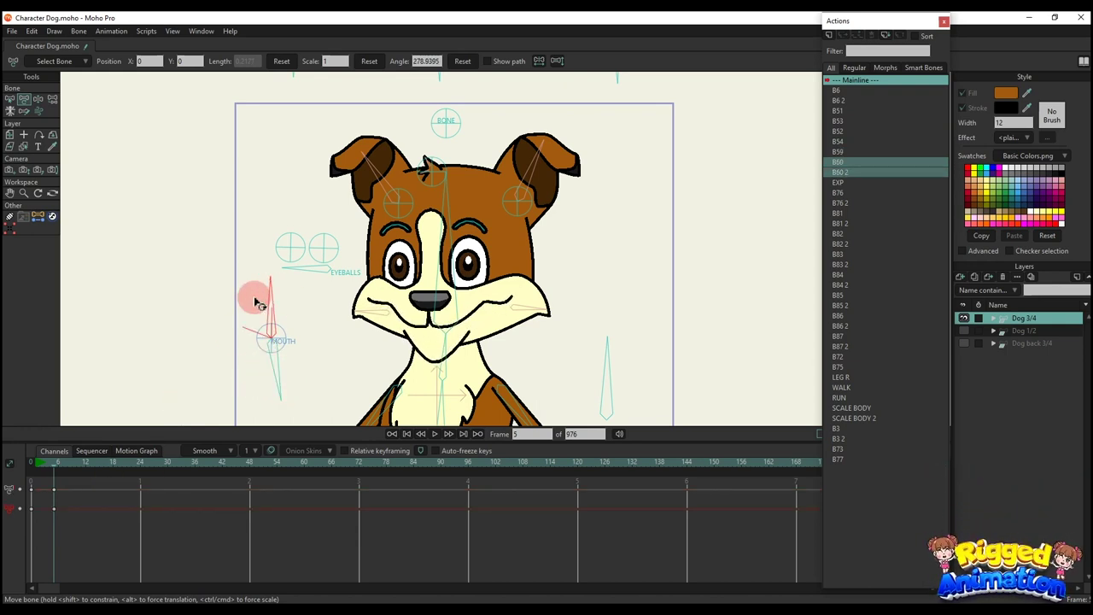
pyautogui.moveTo(260, 303); pyautogui.dragTo(260, 372)
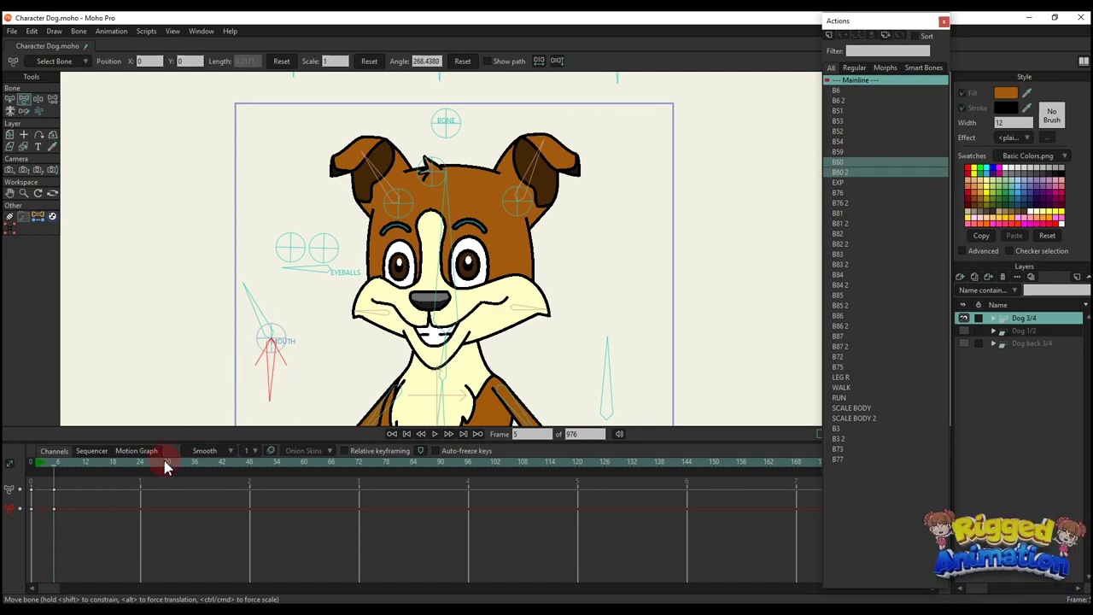
pyautogui.moveTo(147, 509); pyautogui.dragTo(8, 374)
pyautogui.press('Delete')
# - Rotate the SCALE BODY bone to test body scaling, and the upper HAND L and HAND R bones to test hand poses
pyautogui.scroll(-3, 463, 299)
pyautogui.moveTo(518, 243)
pyautogui.mouseDown()
pyautogui.moveTo(528, 245)
pyautogui.moveTo(503, 256)
pyautogui.moveTo(530, 241)
pyautogui.moveTo(480, 259)
pyautogui.moveTo(516, 247)
pyautogui.mouseUp()
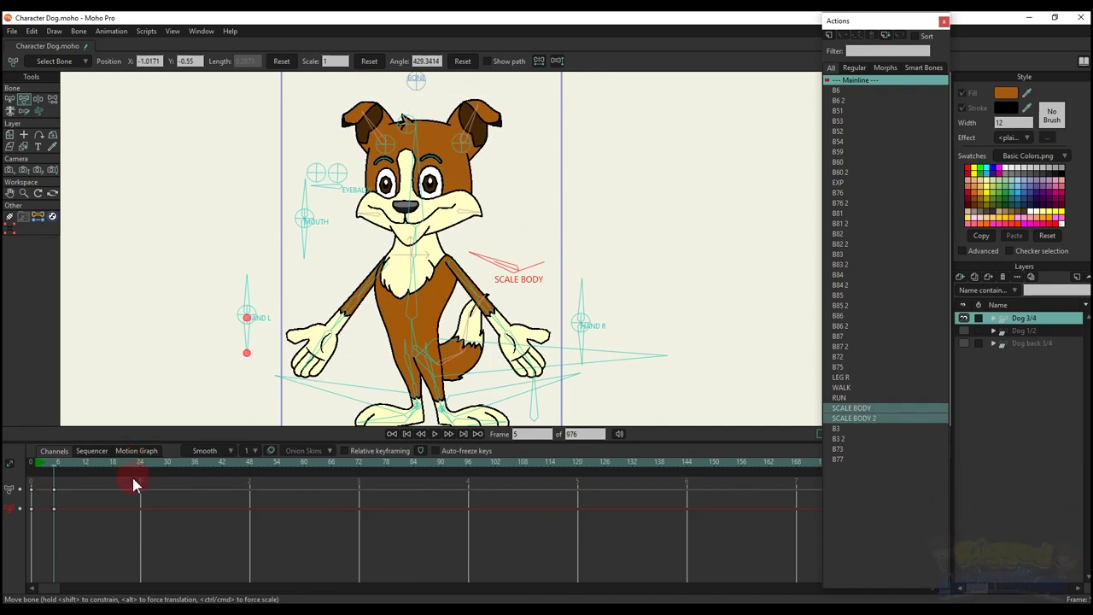
pyautogui.click(258, 318)
pyautogui.moveTo(249, 303); pyautogui.dragTo(205, 314)
pyautogui.click(580, 299)
pyautogui.moveTo(578, 299); pyautogui.dragTo(615, 353)
# - Test the arm bones and the remaining HAND L and HAND R control bones, and delete all timeline keyframes
pyautogui.scroll(2, 400, 292)
pyautogui.moveTo(333, 296)
pyautogui.mouseDown()
pyautogui.moveTo(388, 306)
pyautogui.moveTo(326, 315)
pyautogui.mouseUp()
pyautogui.moveTo(211, 346); pyautogui.dragTo(318, 325)
pyautogui.moveTo(198, 356); pyautogui.dragTo(133, 352)
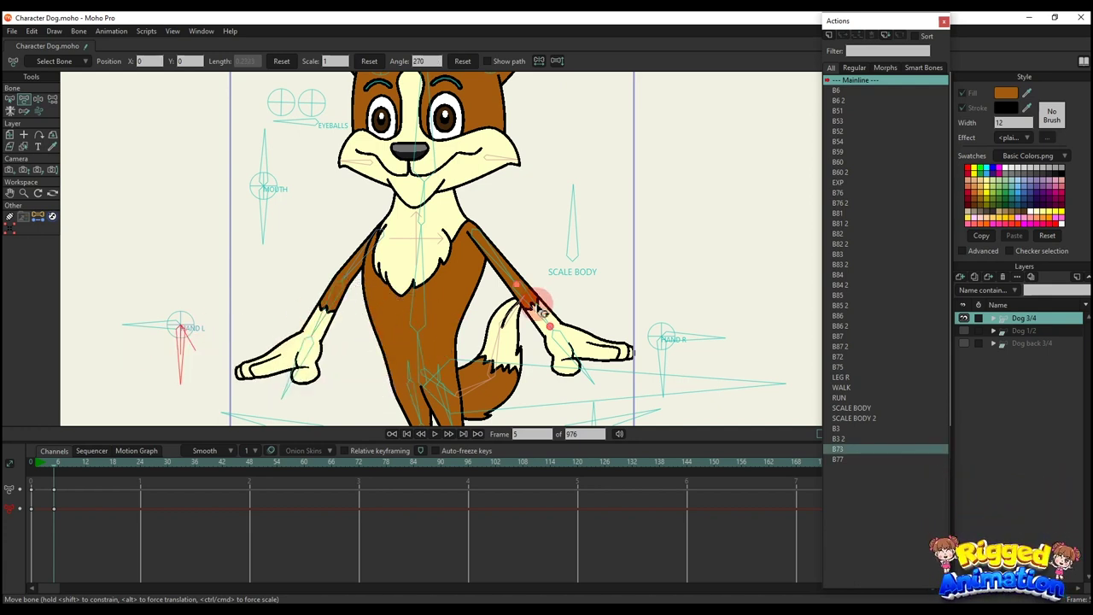
pyautogui.moveTo(540, 312); pyautogui.dragTo(501, 327)
pyautogui.click(654, 357)
pyautogui.scroll(-3, 525, 323)
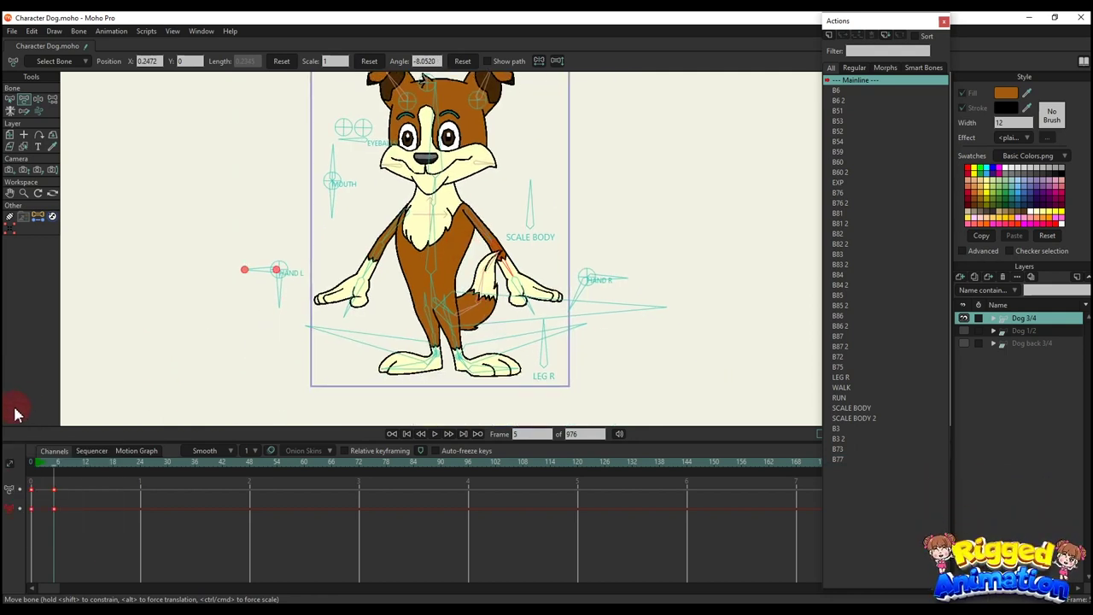
pyautogui.press('Delete')
# - Rotate the LEG R bone to turn the foot inward, and lower the dog's hip bone to test the knee bend
pyautogui.scroll(4, 479, 357)
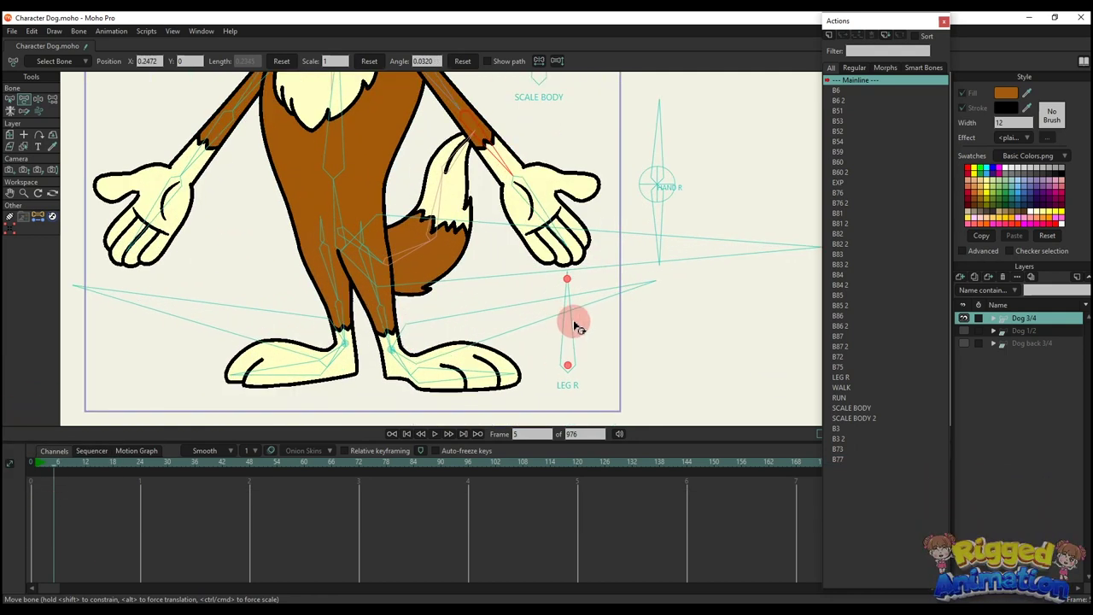
pyautogui.moveTo(577, 327); pyautogui.dragTo(416, 333)
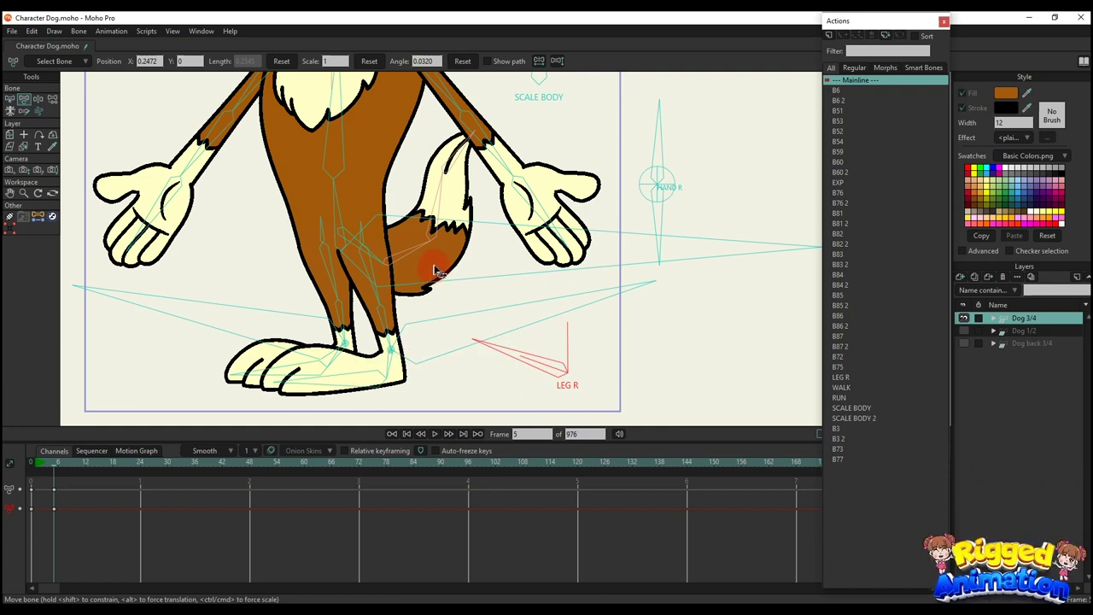
pyautogui.scroll(-3, 434, 271)
pyautogui.click(382, 167)
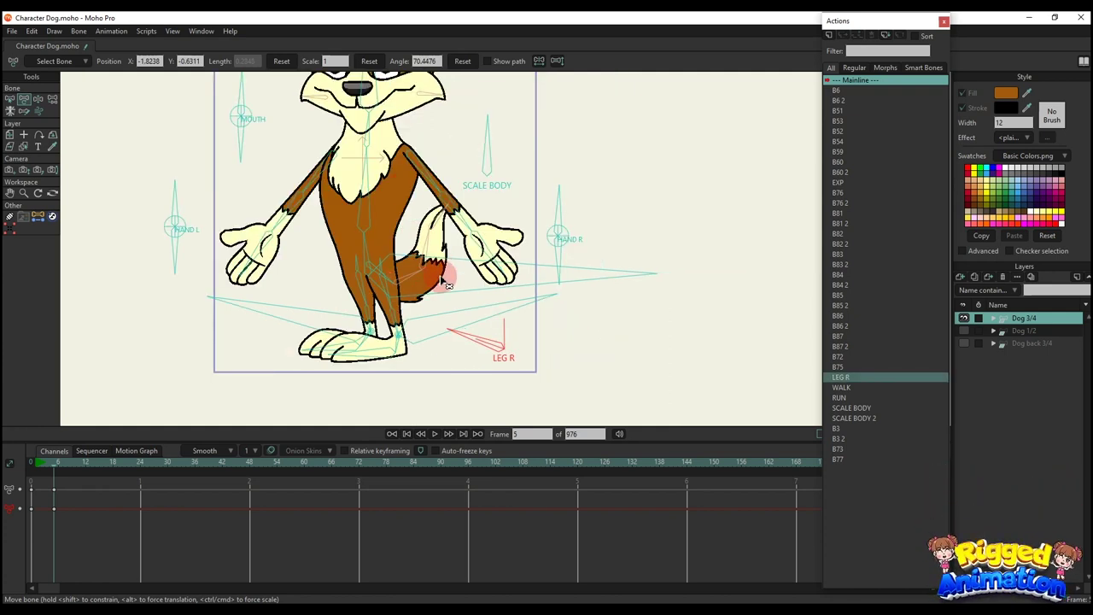
pyautogui.press('z')
pyautogui.moveTo(441, 279); pyautogui.dragTo(443, 292)
pyautogui.scroll(3, 382, 313)
pyautogui.press('t')
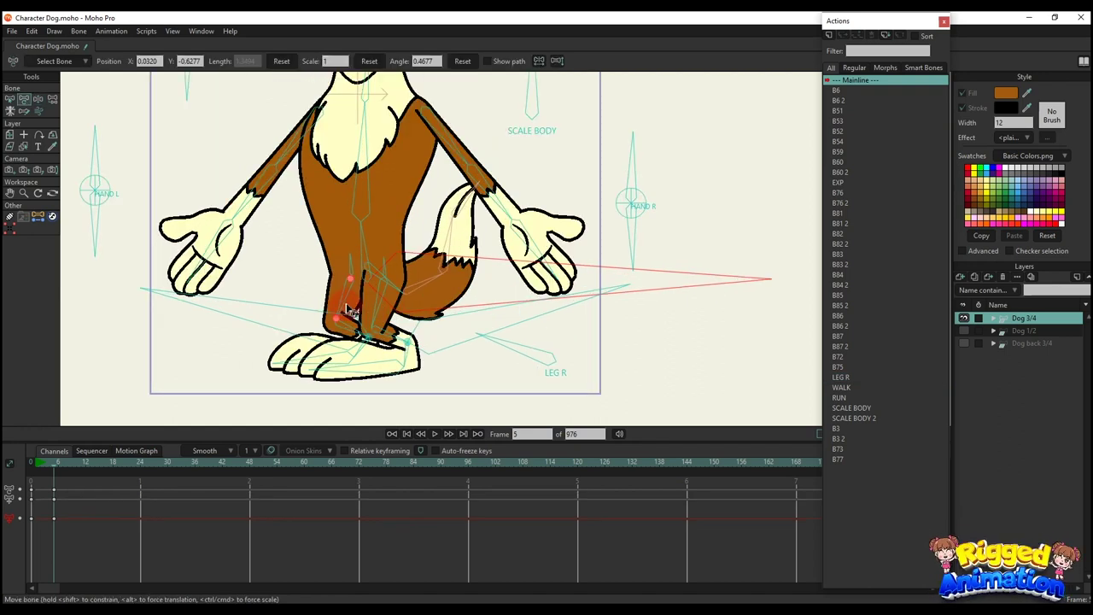
# - Return the LEG R bone upright and raise and lower the hips to test the knees with the feet pointing outward
pyautogui.click(346, 305)
pyautogui.click(376, 303)
pyautogui.moveTo(461, 297); pyautogui.dragTo(419, 249)
pyautogui.moveTo(510, 346); pyautogui.dragTo(477, 338)
pyautogui.click(431, 249)
pyautogui.moveTo(421, 252); pyautogui.dragTo(420, 303)
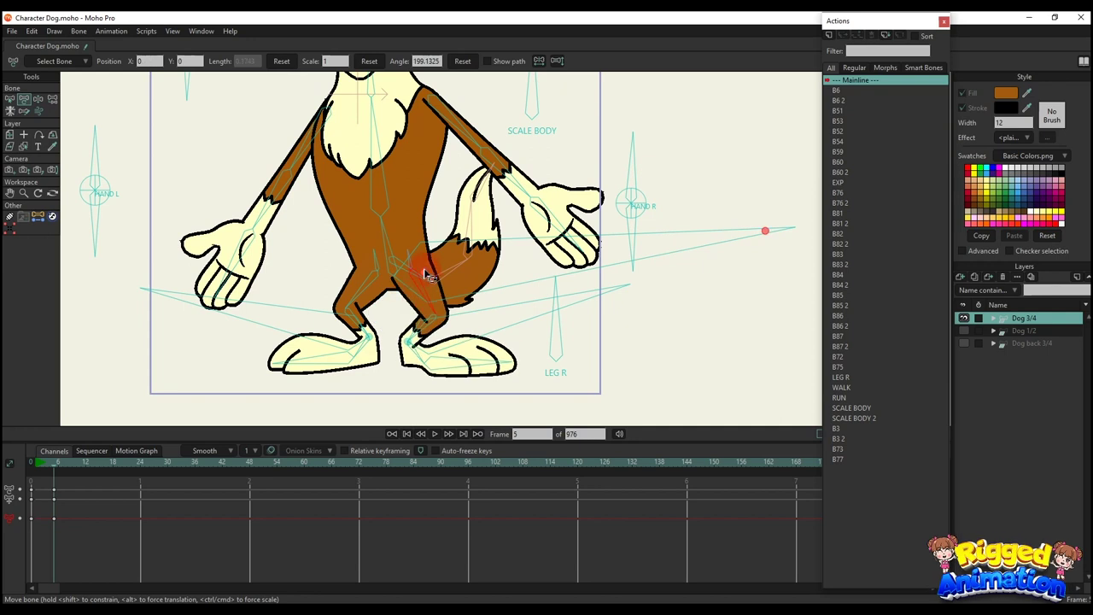
# - Raise the hips, rotate LEG R inward again, lower the hips to retest the knee bend, and undo the leg pose changes
pyautogui.moveTo(427, 248)
pyautogui.mouseDown()
pyautogui.moveTo(426, 274)
pyautogui.moveTo(418, 233)
pyautogui.mouseUp()
pyautogui.click(543, 312)
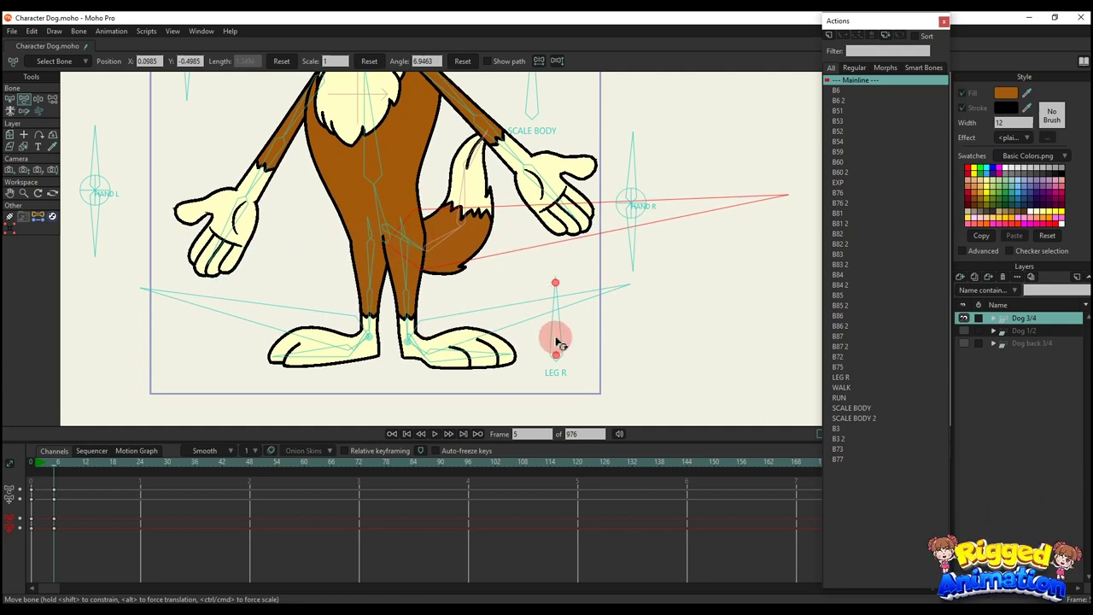
pyautogui.moveTo(556, 343); pyautogui.dragTo(469, 319)
pyautogui.moveTo(427, 248); pyautogui.dragTo(397, 300)
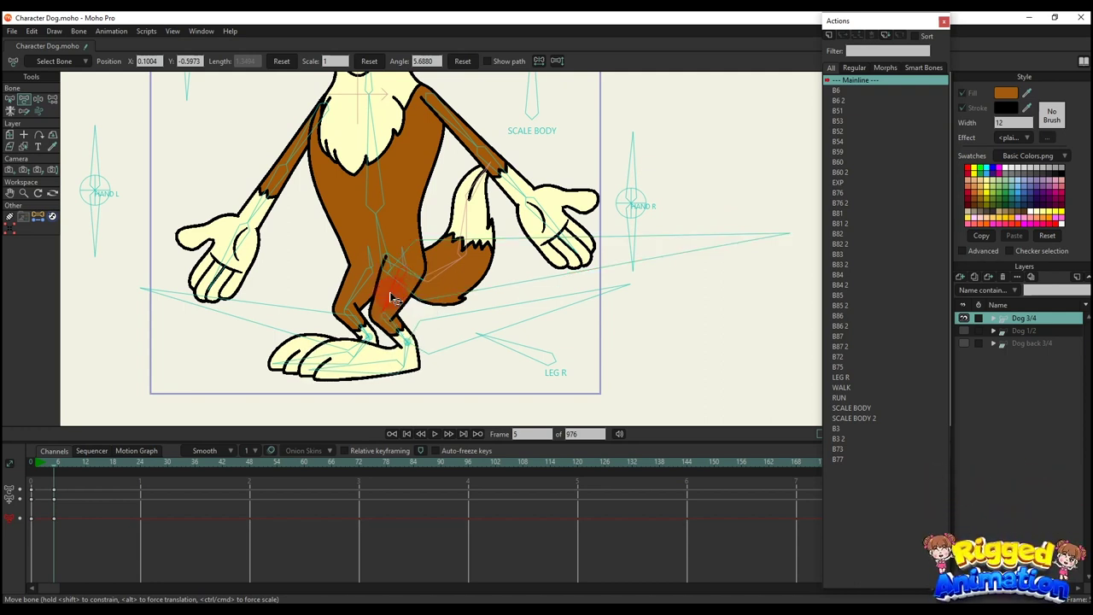
pyautogui.moveTo(421, 275); pyautogui.dragTo(408, 295)
pyautogui.hotkey('ctrl', 'z')
# - Rotate the dog's torso bone to test the body bend, and delete the keyframes from the timeline
pyautogui.scroll(-2, 377, 246)
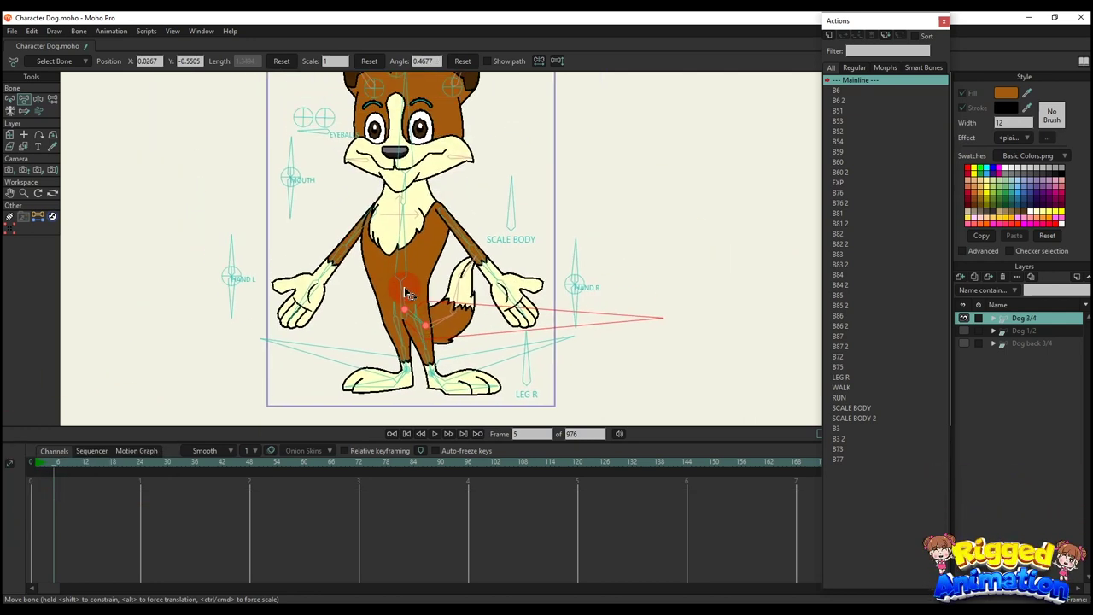
pyautogui.moveTo(386, 243)
pyautogui.mouseDown()
pyautogui.moveTo(355, 252)
pyautogui.moveTo(420, 225)
pyautogui.moveTo(349, 251)
pyautogui.moveTo(419, 225)
pyautogui.moveTo(394, 224)
pyautogui.mouseUp()
pyautogui.moveTo(155, 534); pyautogui.dragTo(33, 416)
pyautogui.press('Delete')
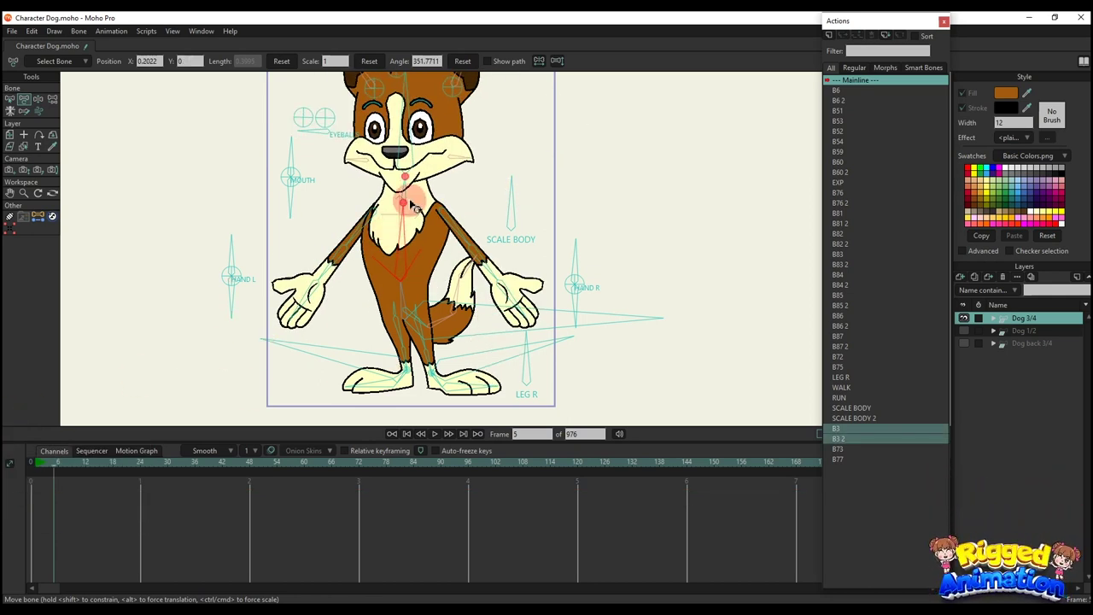
# - Rotate the dog's neck bone to test the neck bend, and clear its keyframes from the timeline
pyautogui.scroll(-2, 403, 201)
pyautogui.moveTo(399, 166); pyautogui.dragTo(399, 208)
pyautogui.scroll(3, 394, 227)
pyautogui.scroll(-4, 398, 216)
pyautogui.scroll(2, 403, 238)
pyautogui.moveTo(403, 239)
pyautogui.mouseDown()
pyautogui.moveTo(372, 249)
pyautogui.moveTo(389, 251)
pyautogui.mouseUp()
pyautogui.moveTo(113, 514); pyautogui.dragTo(15, 449)
pyautogui.press('Delete')
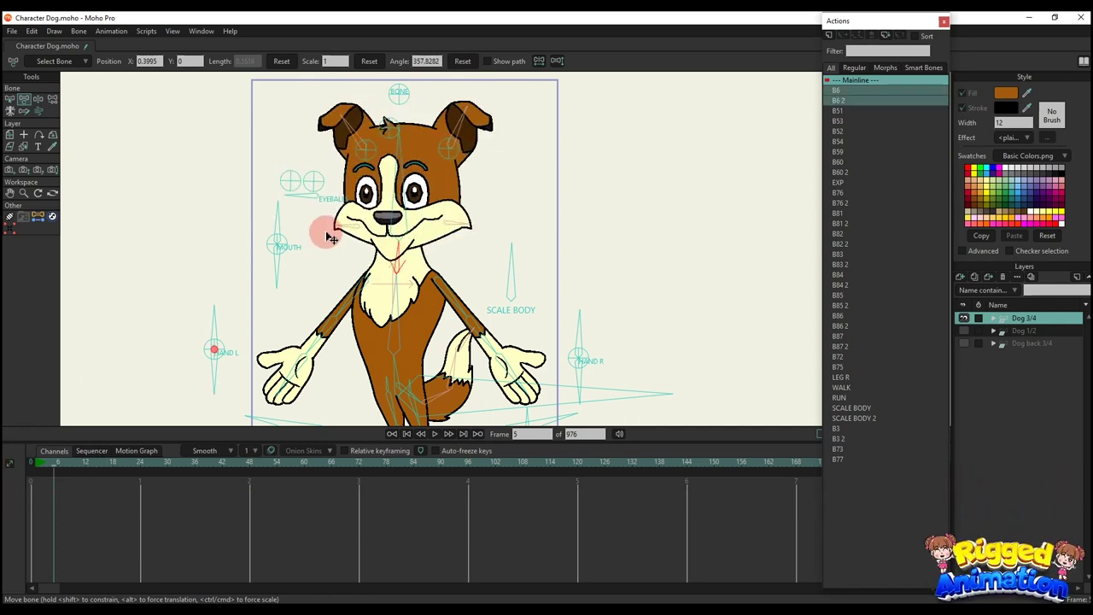
# - Move the master BONE control sideways to test shifting the linked controls away from the dog, and delete the keyframes
pyautogui.scroll(-2, 327, 233)
pyautogui.scroll(-2, 331, 241)
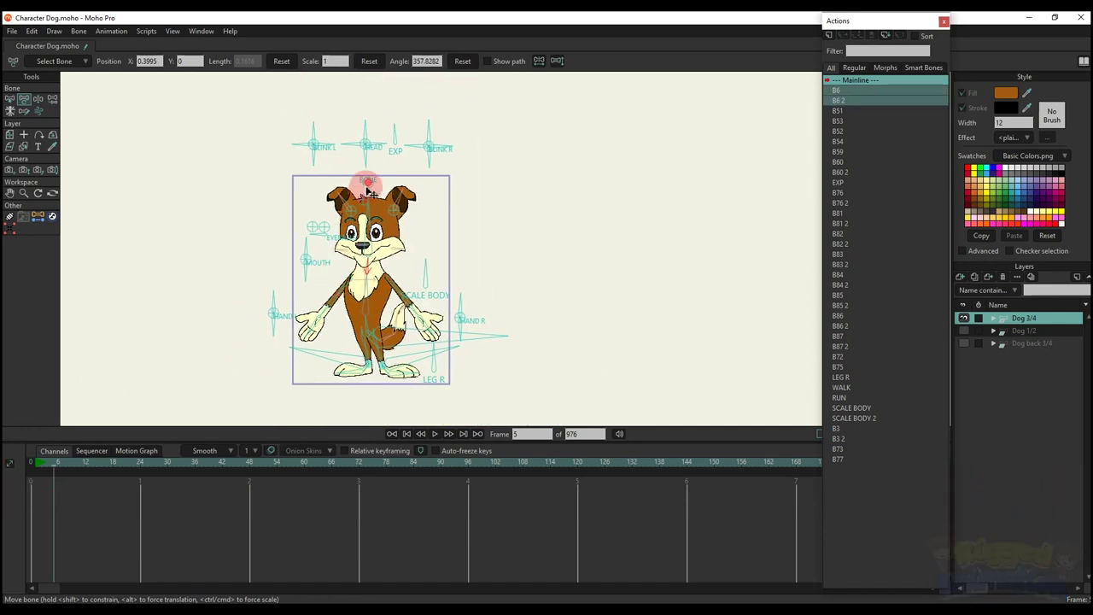
pyautogui.moveTo(374, 186); pyautogui.dragTo(152, 188)
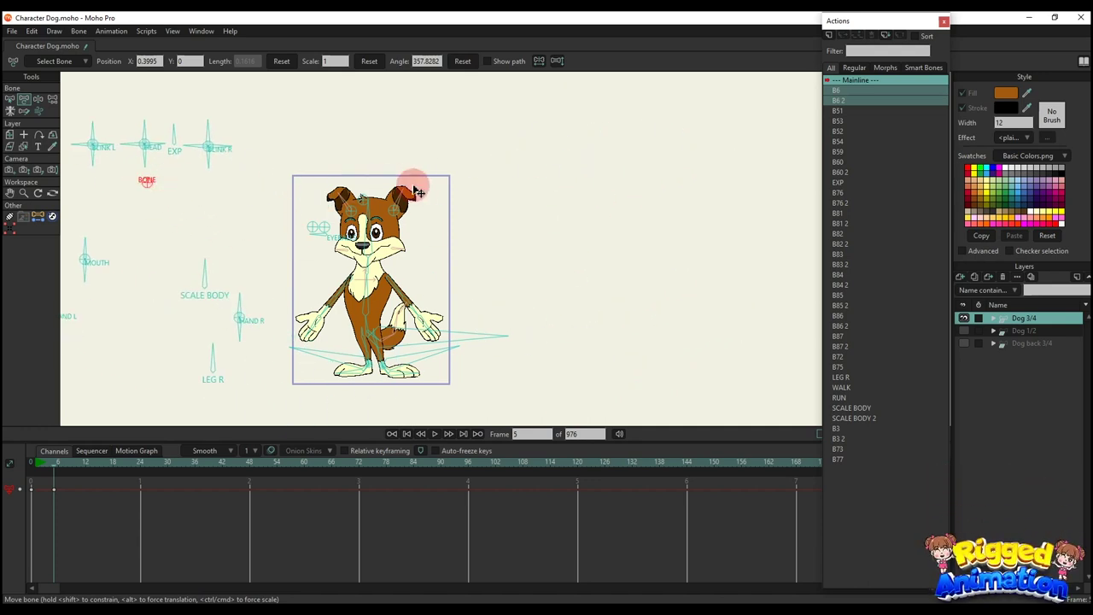
pyautogui.hotkey('ctrl', 'z')
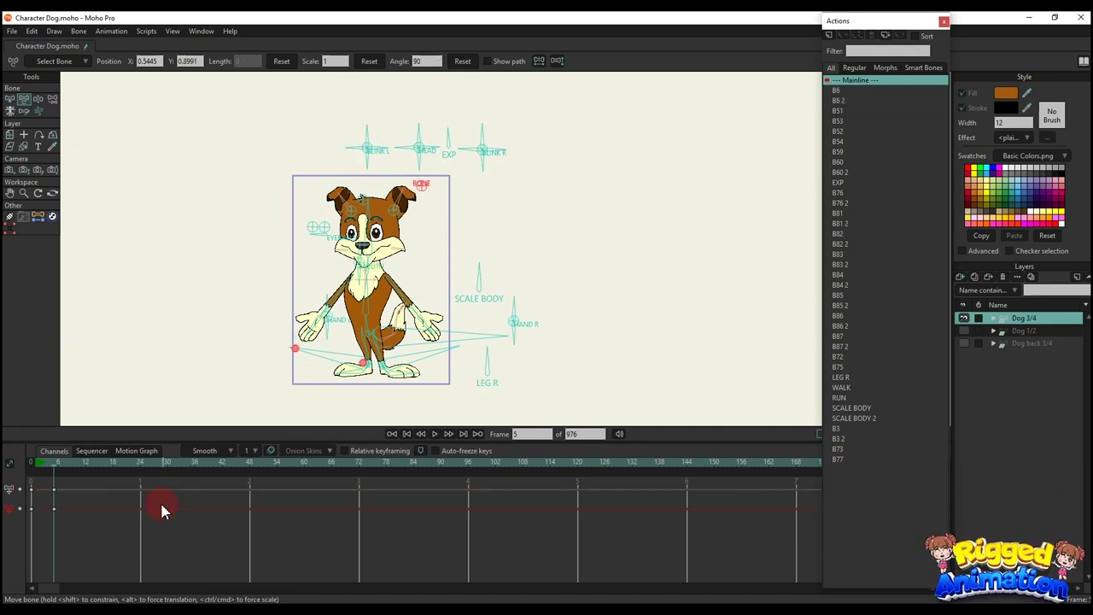
pyautogui.moveTo(146, 536); pyautogui.dragTo(11, 431)
pyautogui.press('Delete')
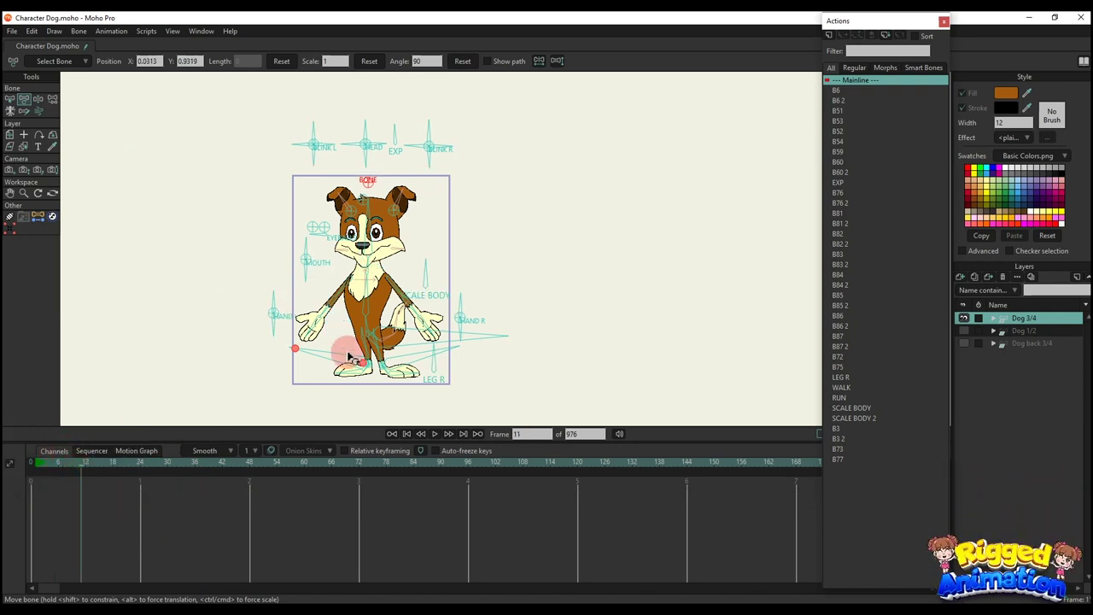
# - Test a sideways hip shift with Manipulate Bones, checking it in playback, and clear its keyframes from the timeline
pyautogui.press('z')
pyautogui.moveTo(401, 329); pyautogui.dragTo(363, 346)
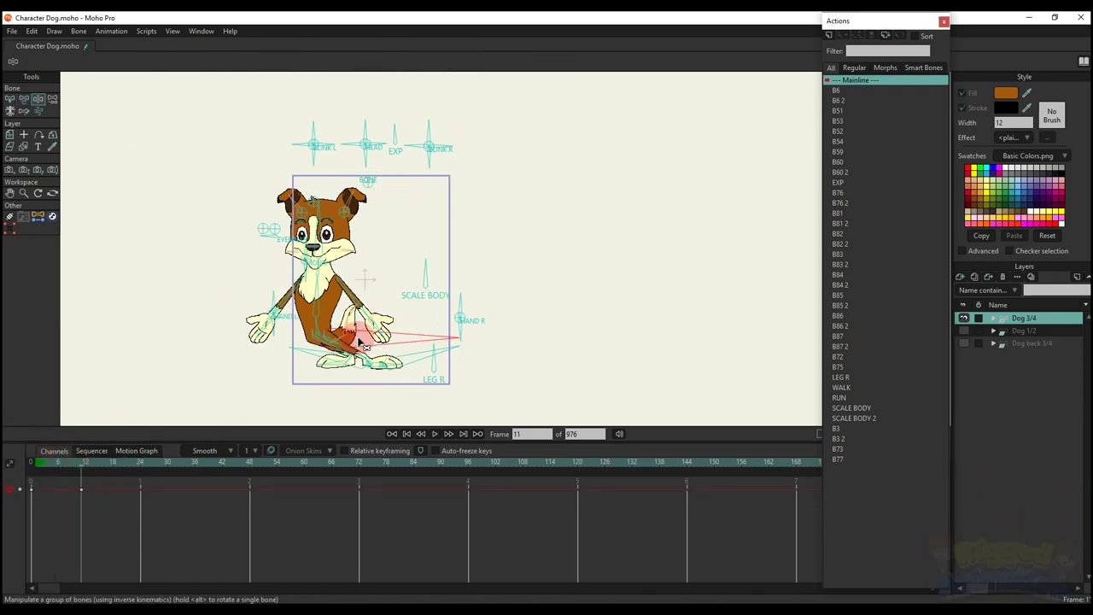
pyautogui.click(38, 463)
pyautogui.press('space')
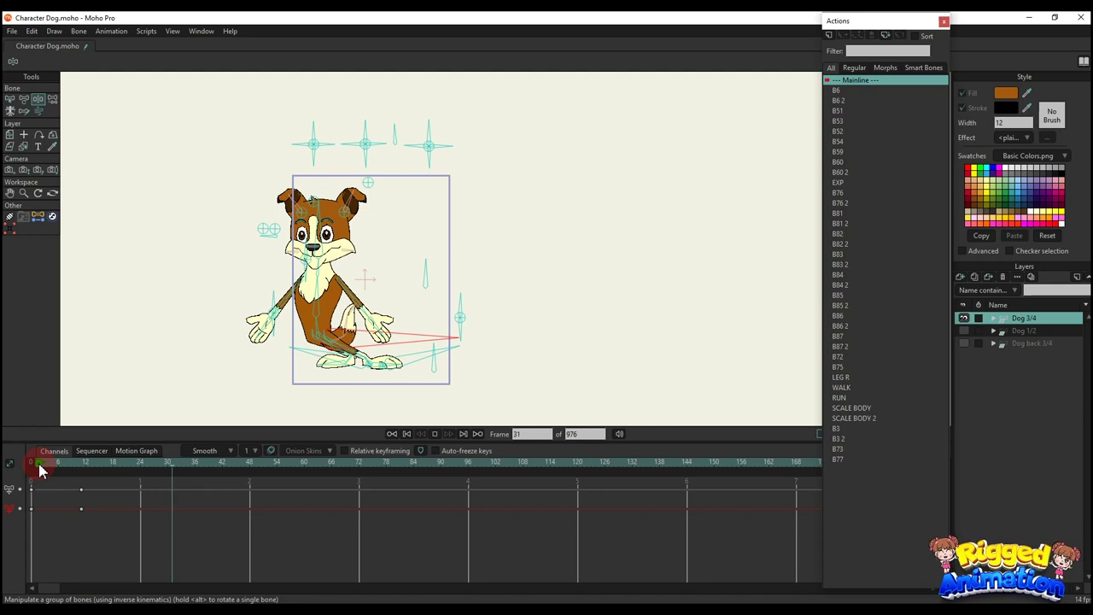
pyautogui.scroll(2, 359, 350)
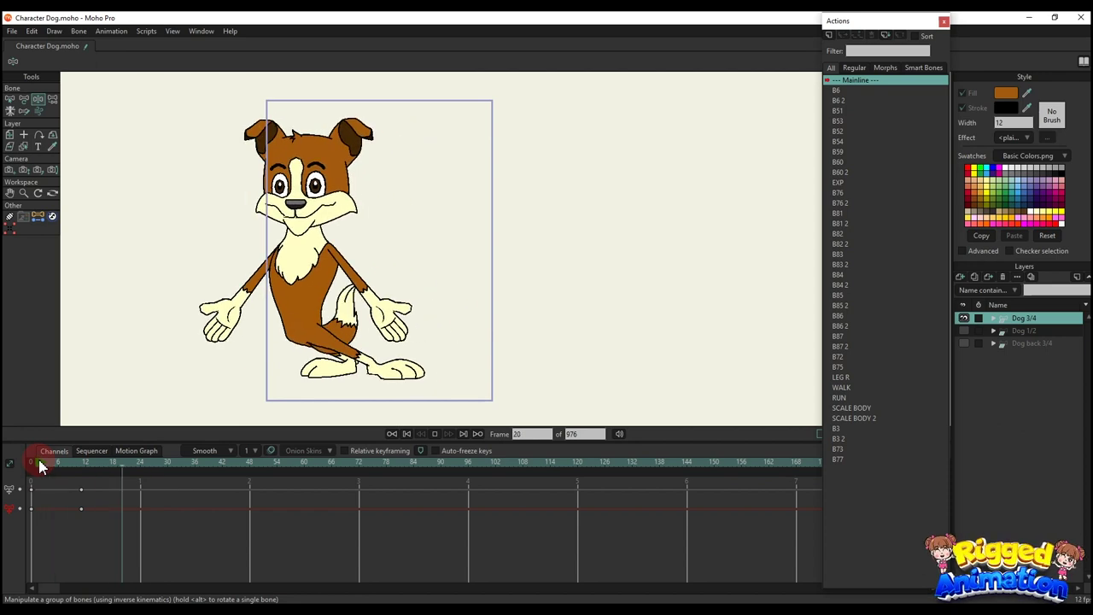
pyautogui.click(62, 469)
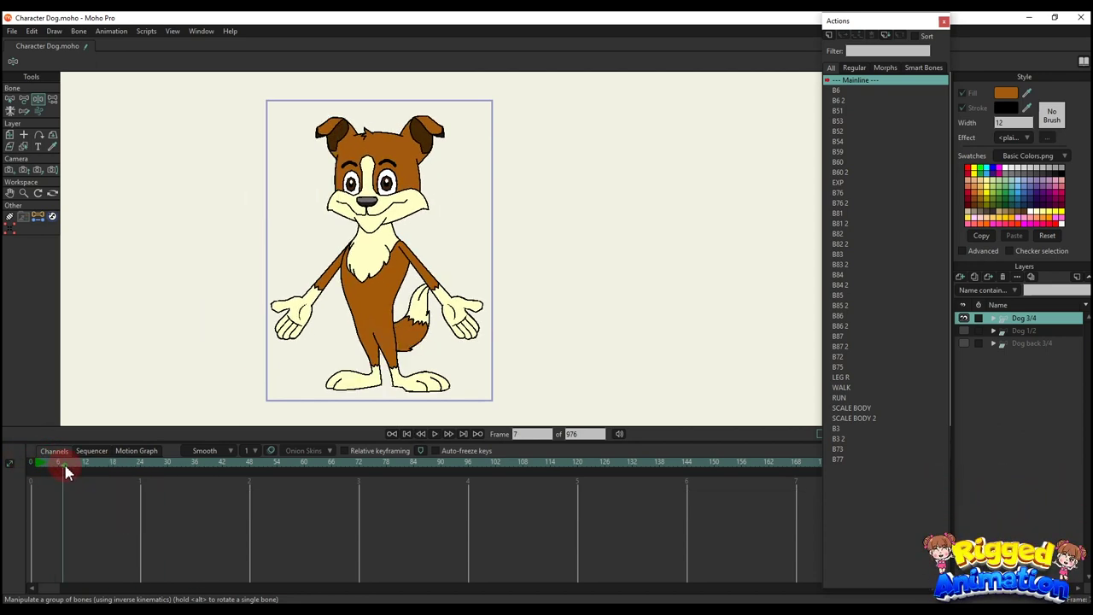
# - At frame 0, select the tail, cheek, ear and head-tuft bones of the dog and hide them
pyautogui.moveTo(7, 470); pyautogui.dragTo(7, 471)
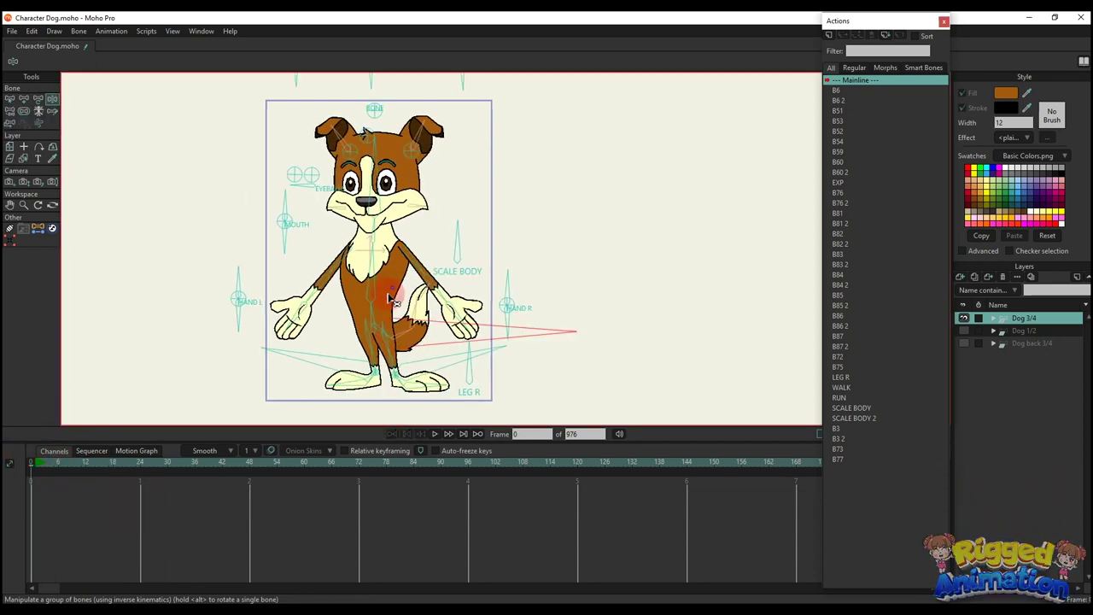
pyautogui.moveTo(398, 296); pyautogui.dragTo(396, 324)
pyautogui.press('b')
pyautogui.scroll(2, 394, 346)
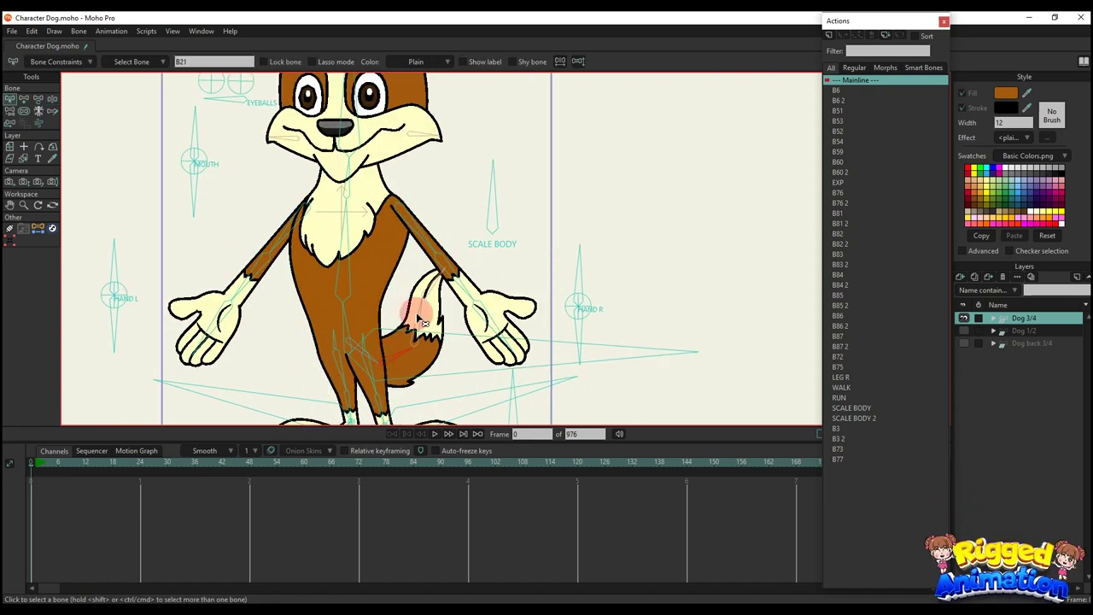
pyautogui.scroll(-2, 412, 245)
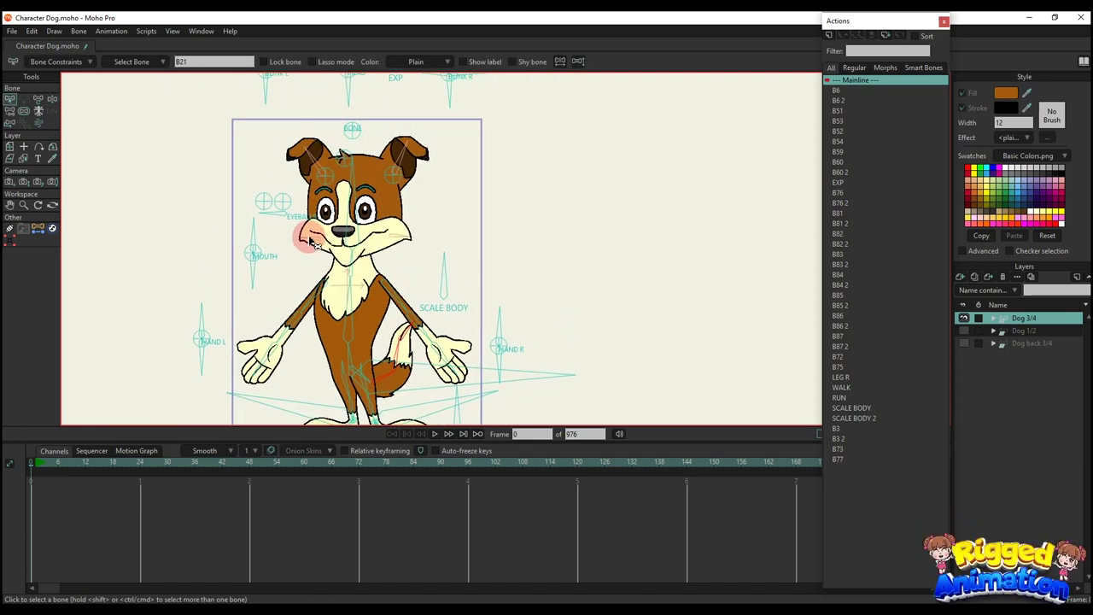
pyautogui.scroll(2, 416, 174)
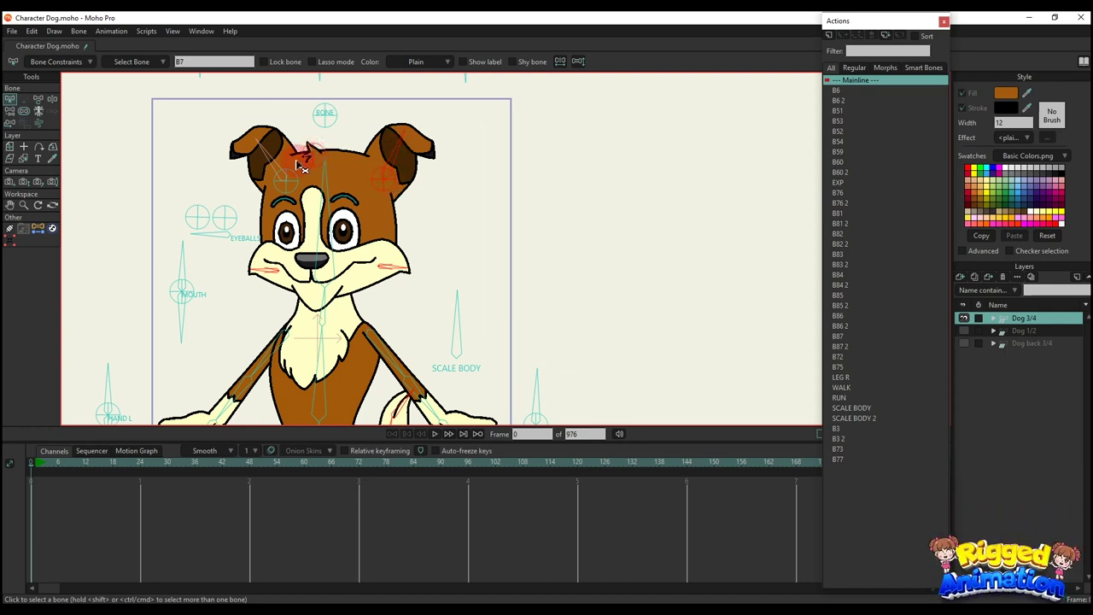
pyautogui.scroll(2, 304, 168)
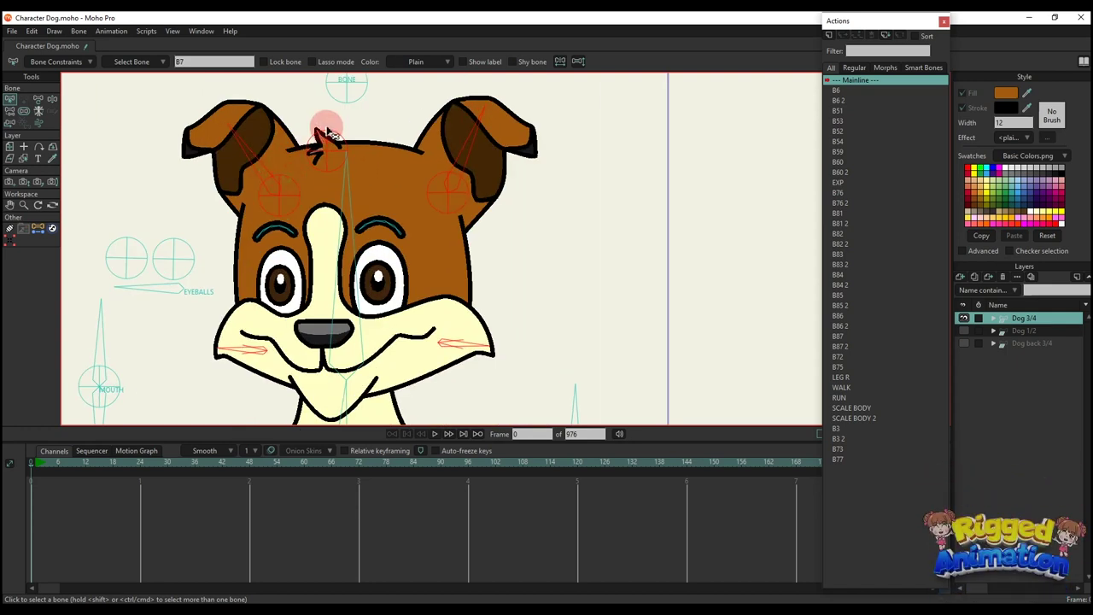
pyautogui.scroll(3, 321, 135)
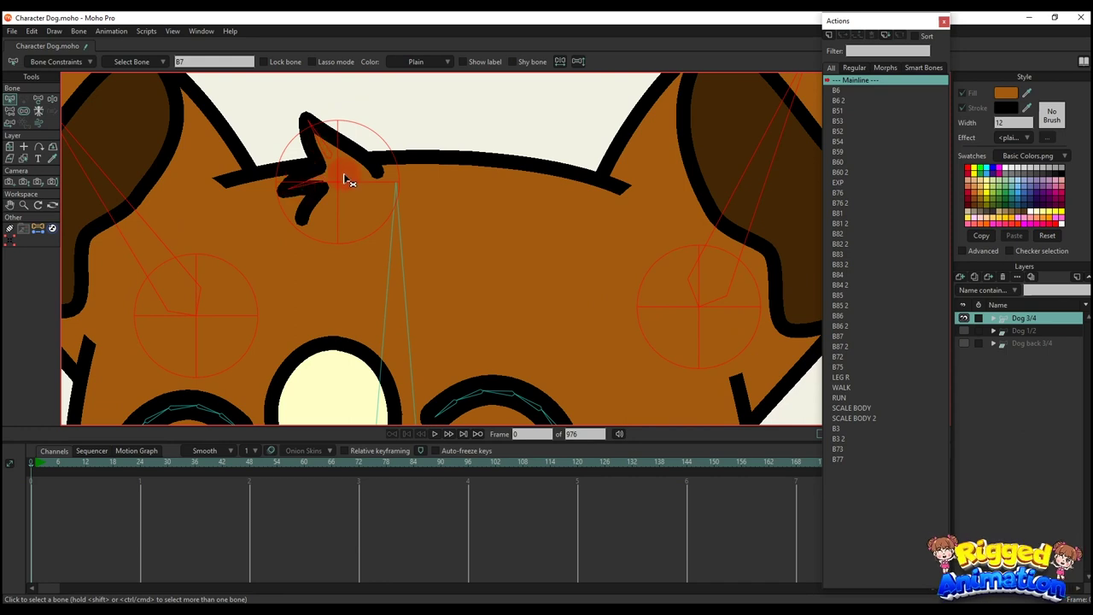
pyautogui.scroll(-10, 362, 195)
pyautogui.scroll(2, 286, 283)
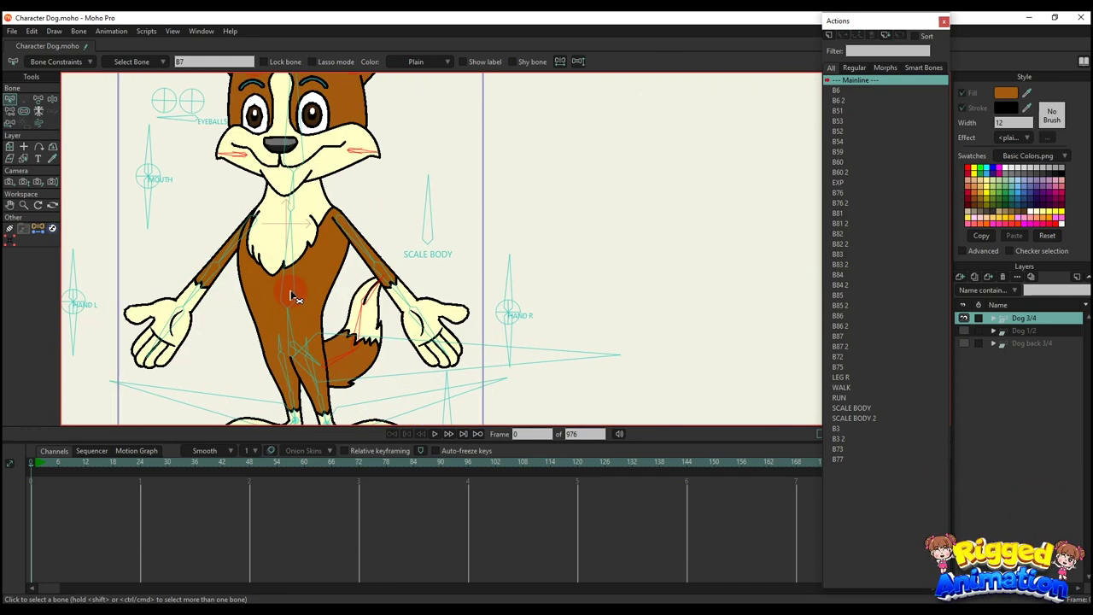
pyautogui.scroll(-2, 305, 224)
pyautogui.moveTo(306, 225); pyautogui.dragTo(344, 277)
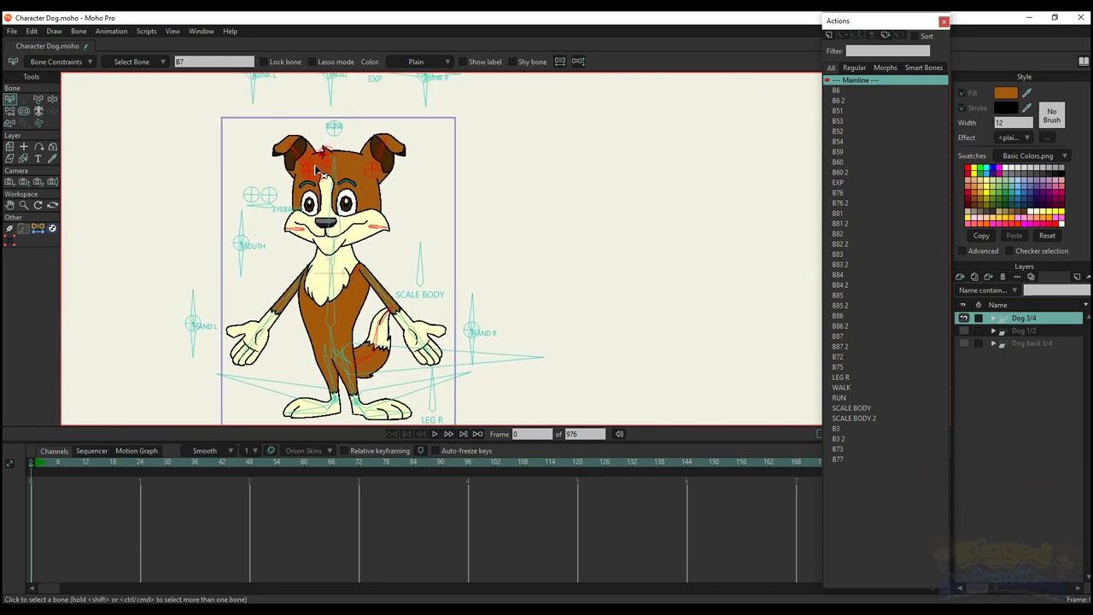
pyautogui.click(78, 31)
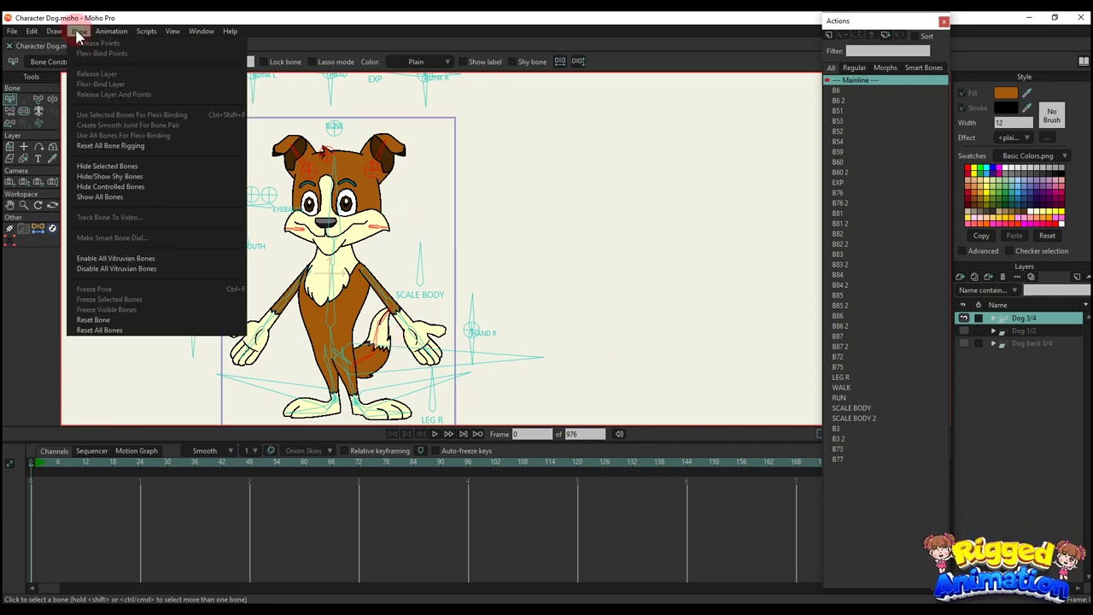
pyautogui.click(105, 168)
pyautogui.click(214, 203)
pyautogui.scroll(-2, 450, 276)
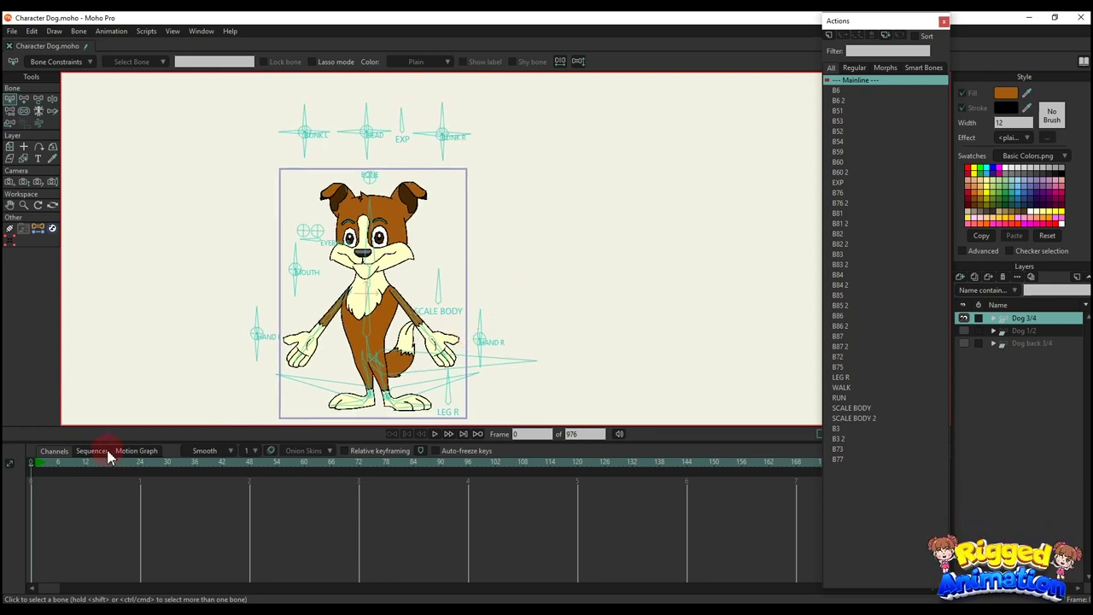
# - Insert the WALK action into the mainline at frame 2 and play back the walk cycle
pyautogui.click(840, 388)
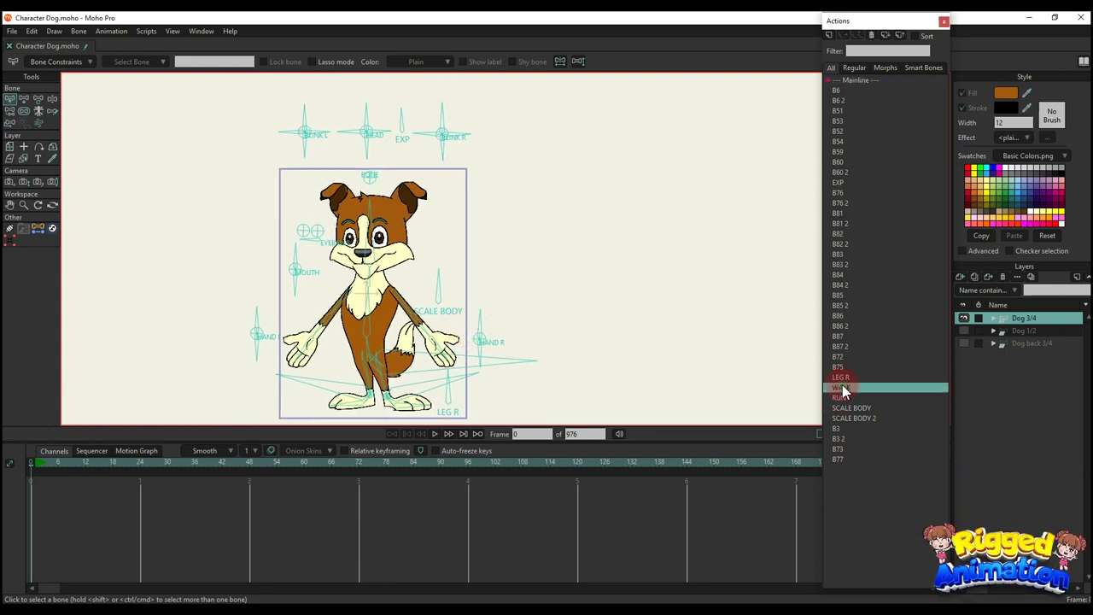
pyautogui.click(42, 465)
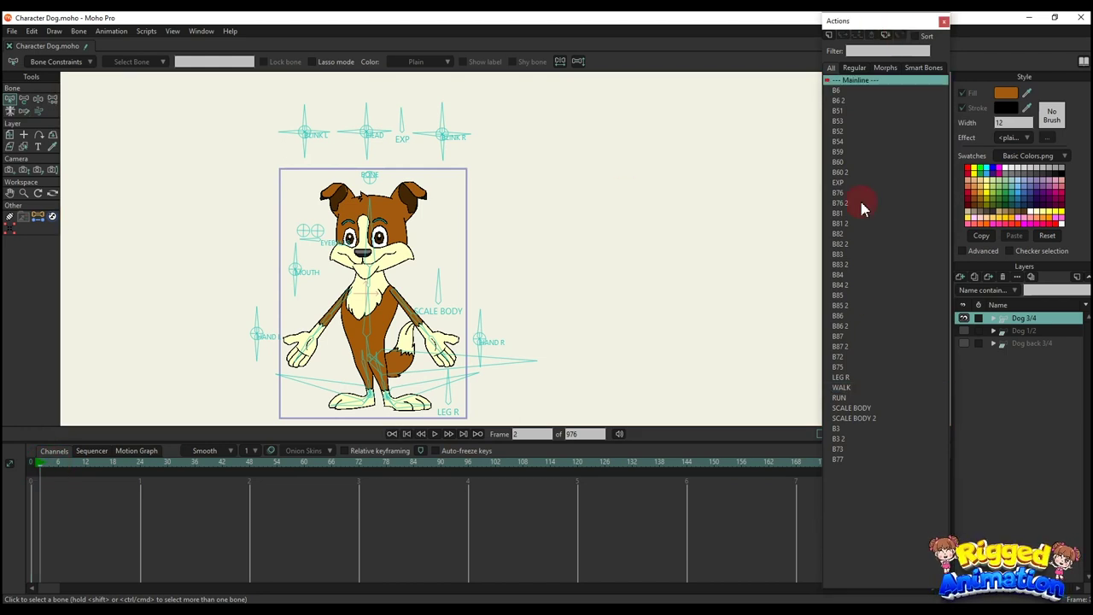
pyautogui.click(846, 389)
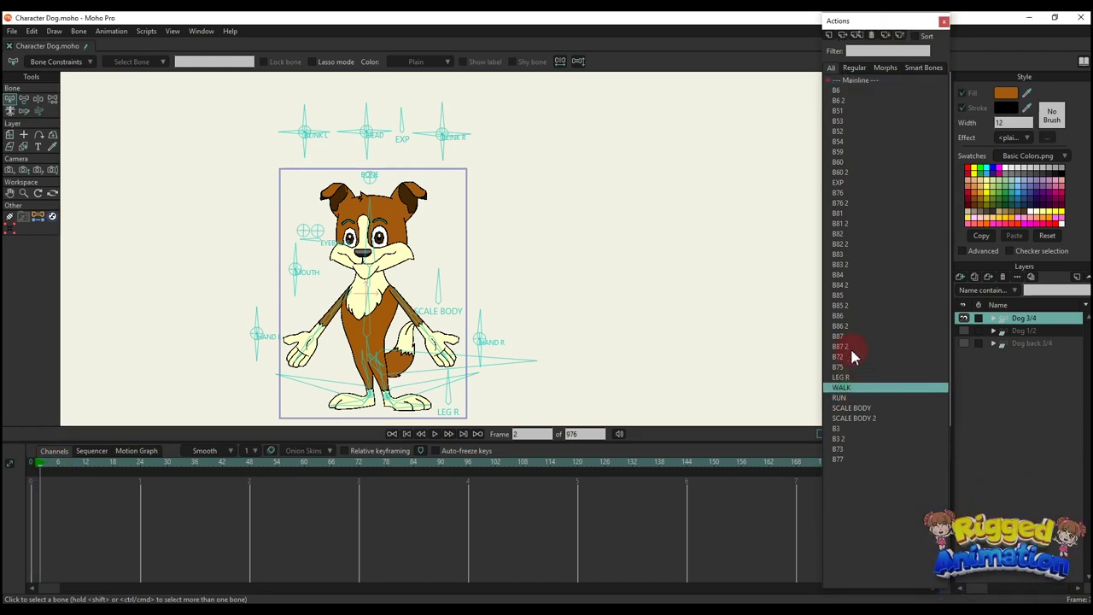
pyautogui.click(842, 37)
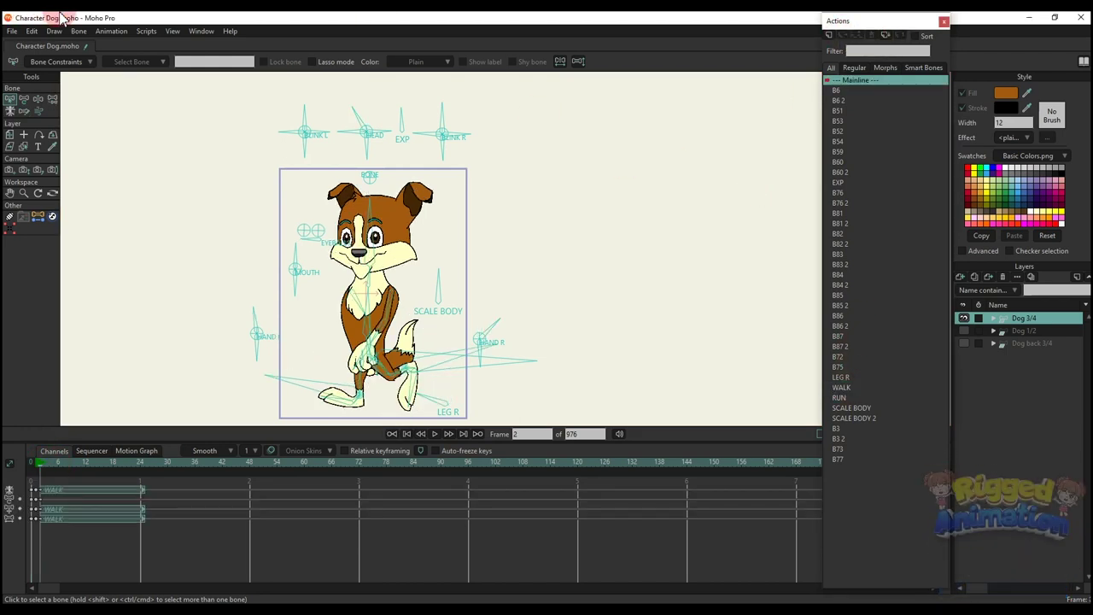
pyautogui.press('space')
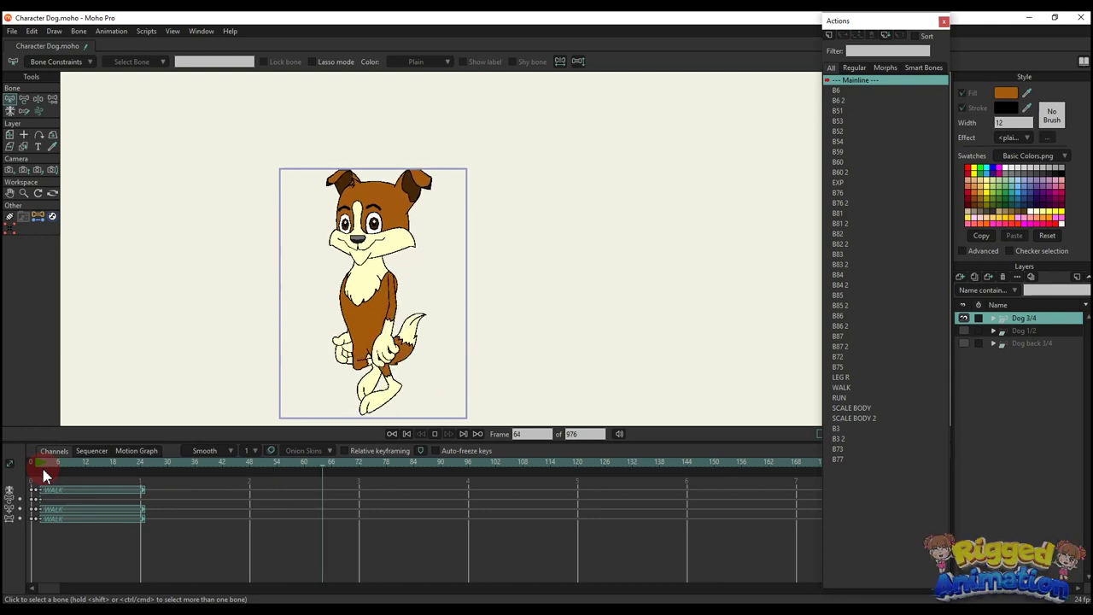
pyautogui.scroll(-3, 293, 378)
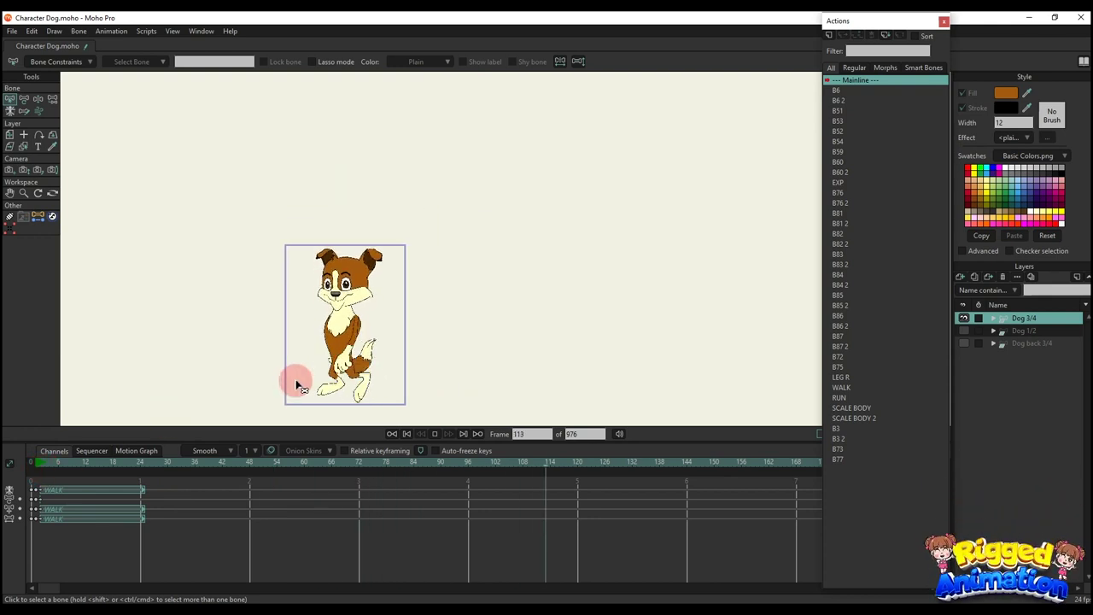
pyautogui.press('space')
# - Insert the RUN action into the mainline at frame 128 and play back the run cycle
pyautogui.click(839, 399)
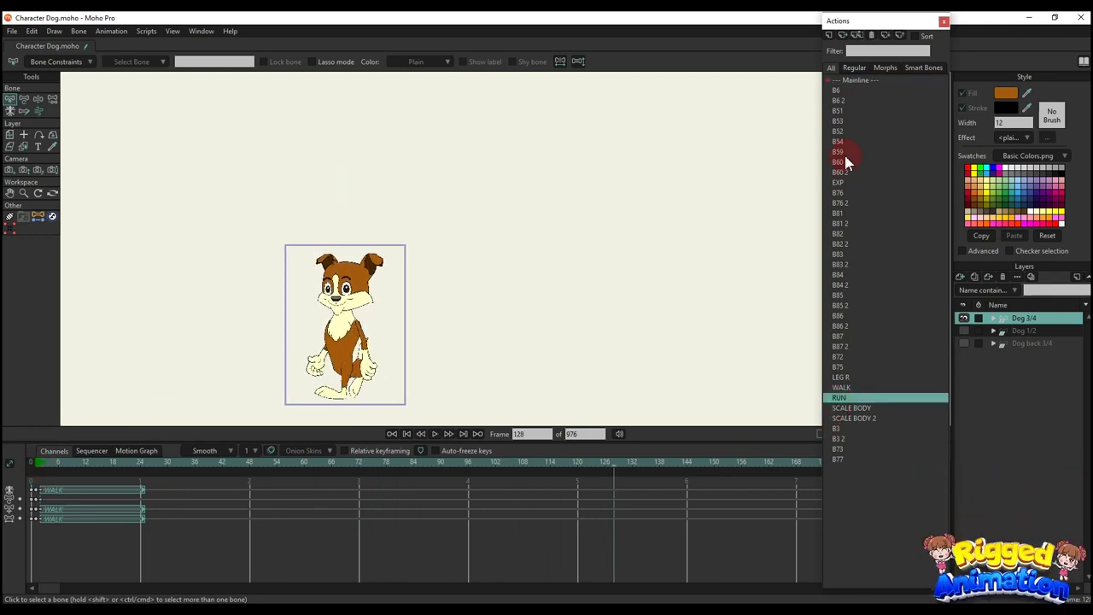
pyautogui.click(841, 37)
pyautogui.scroll(2, 432, 340)
pyautogui.moveTo(432, 341); pyautogui.dragTo(588, 302)
pyautogui.scroll(1, 563, 284)
pyautogui.press('space')
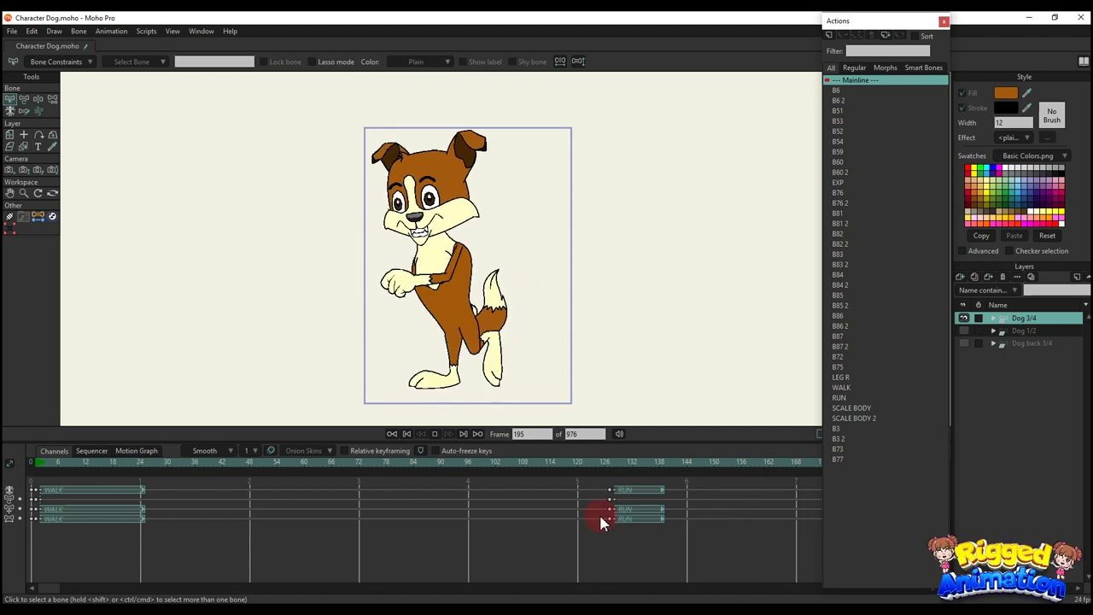
# - Key the lower BLINK L bone at frame 46, and rotate it to 240° at frame 50 to close the eyes
pyautogui.moveTo(190, 464); pyautogui.dragTo(241, 475)
pyautogui.press('t')
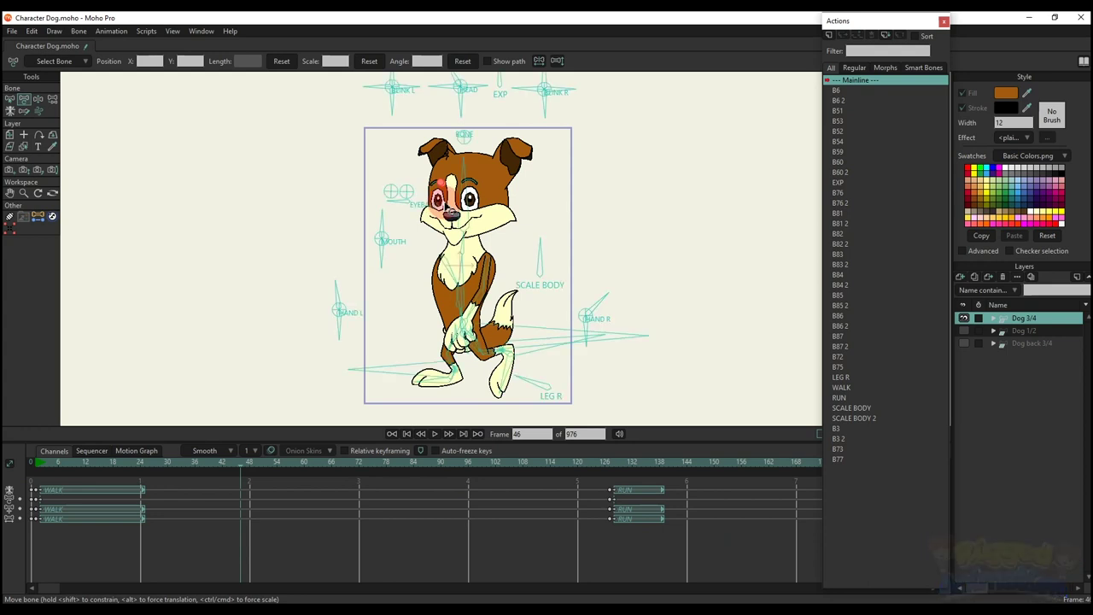
pyautogui.moveTo(432, 135); pyautogui.dragTo(425, 191)
pyautogui.scroll(1, 425, 189)
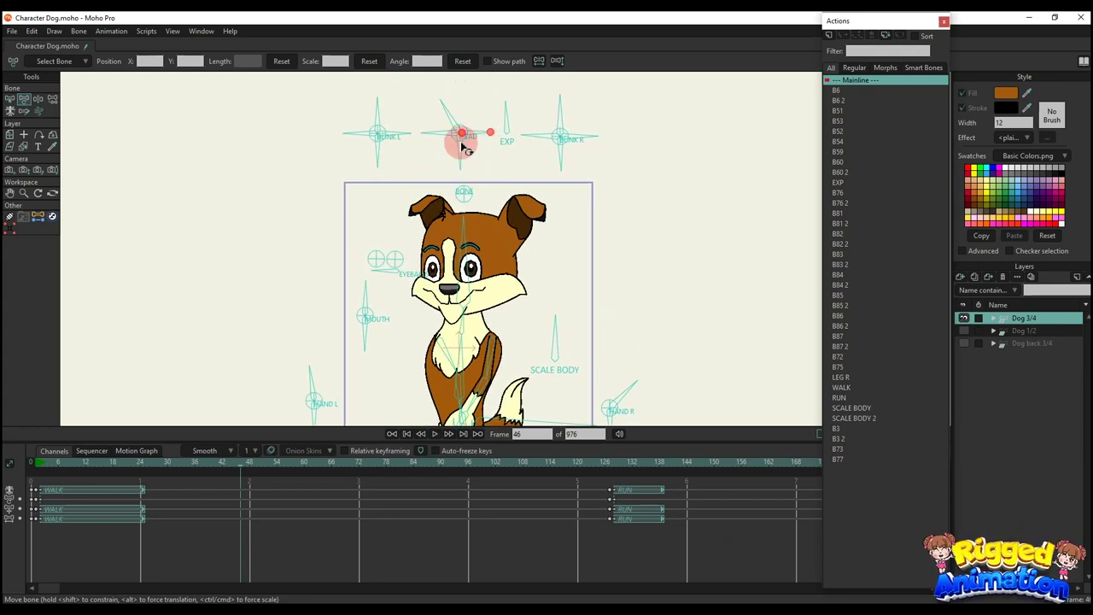
pyautogui.click(378, 162)
pyautogui.click(258, 462)
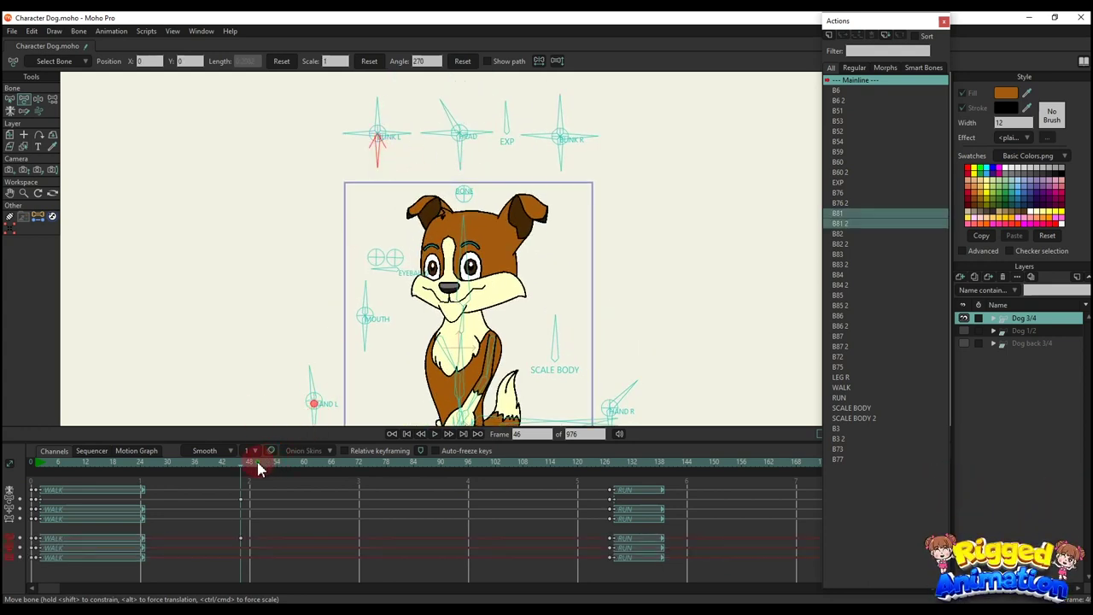
pyautogui.moveTo(380, 156); pyautogui.dragTo(358, 153)
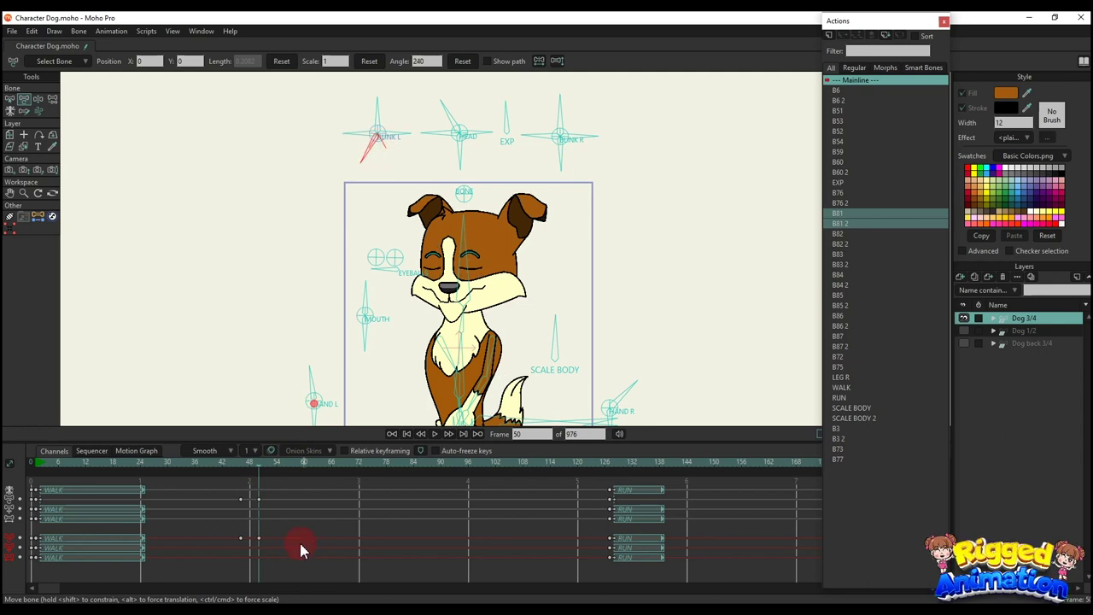
# - Copy the closed-eye keyframe to frame 53 and reset the blink bone's angle at frame 57 to reopen the eyes
pyautogui.moveTo(288, 560); pyautogui.dragTo(291, 465)
pyautogui.hotkey('ctrl', 'c')
pyautogui.click(272, 464)
pyautogui.hotkey('ctrl', 'v')
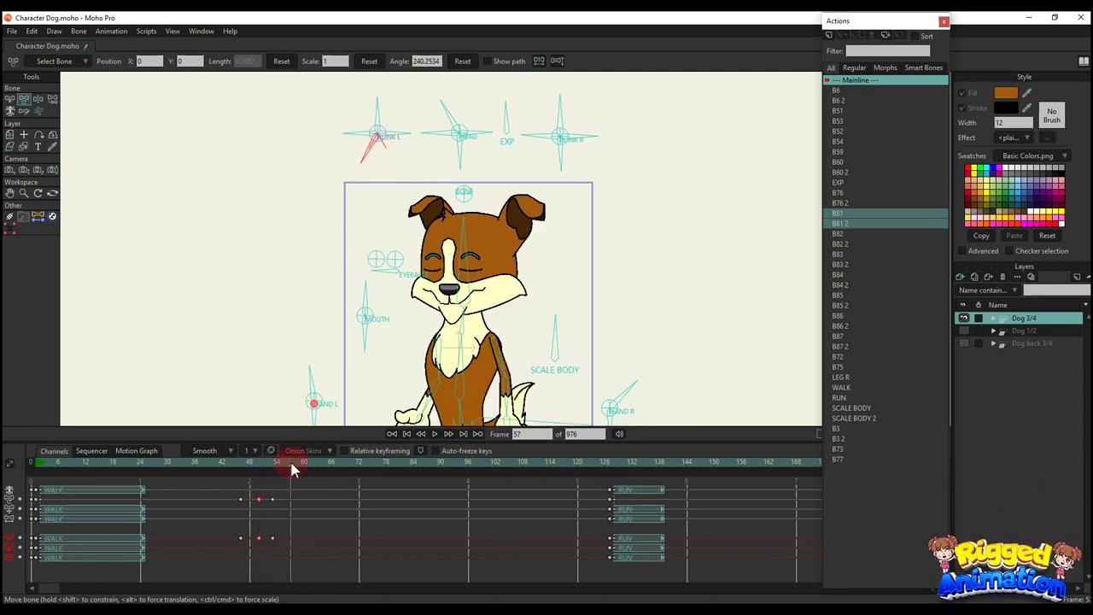
pyautogui.click(462, 60)
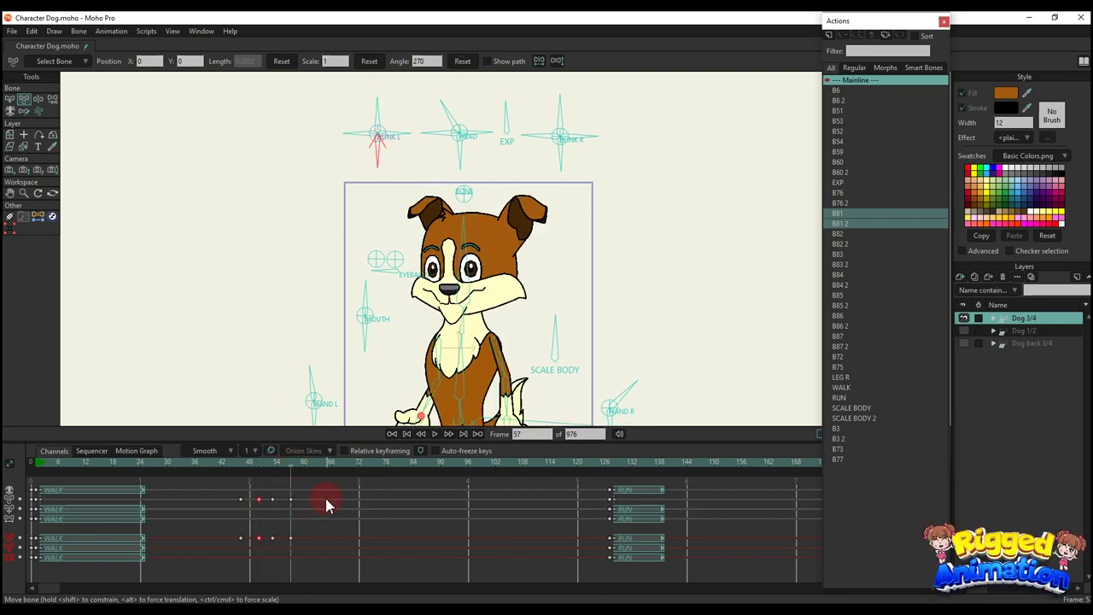
# - Copy the four blink keyframes to frame 94 and play back the walk with both blinks
pyautogui.moveTo(242, 464); pyautogui.dragTo(377, 493)
pyautogui.moveTo(322, 551); pyautogui.dragTo(216, 462)
pyautogui.moveTo(454, 470); pyautogui.dragTo(461, 473)
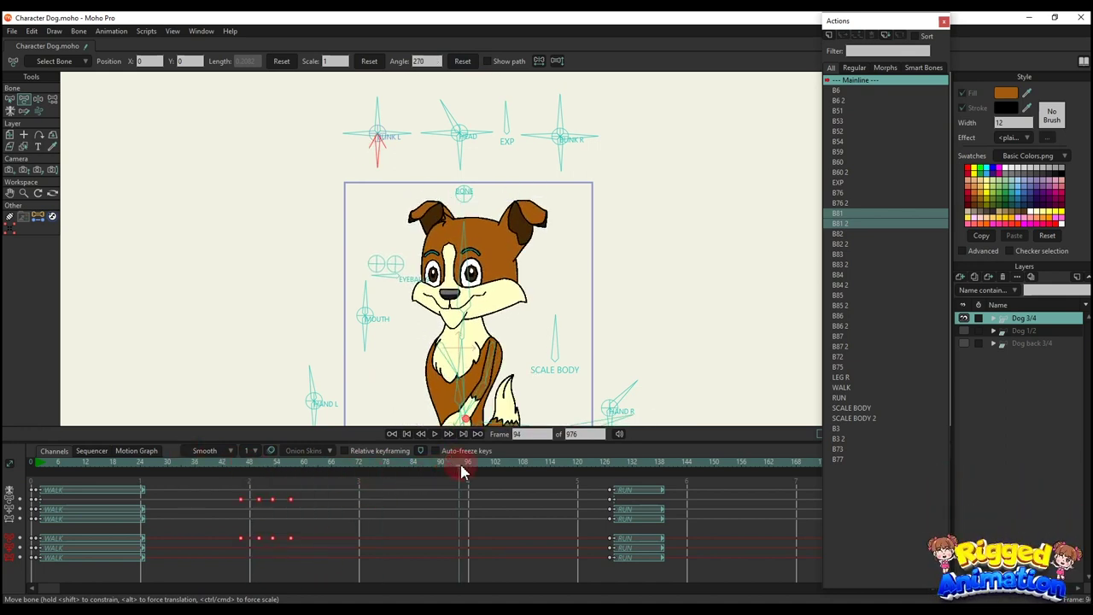
pyautogui.click(128, 466)
pyautogui.press('space')
pyautogui.scroll(-2, 512, 326)
pyautogui.moveTo(517, 330); pyautogui.dragTo(437, 270)
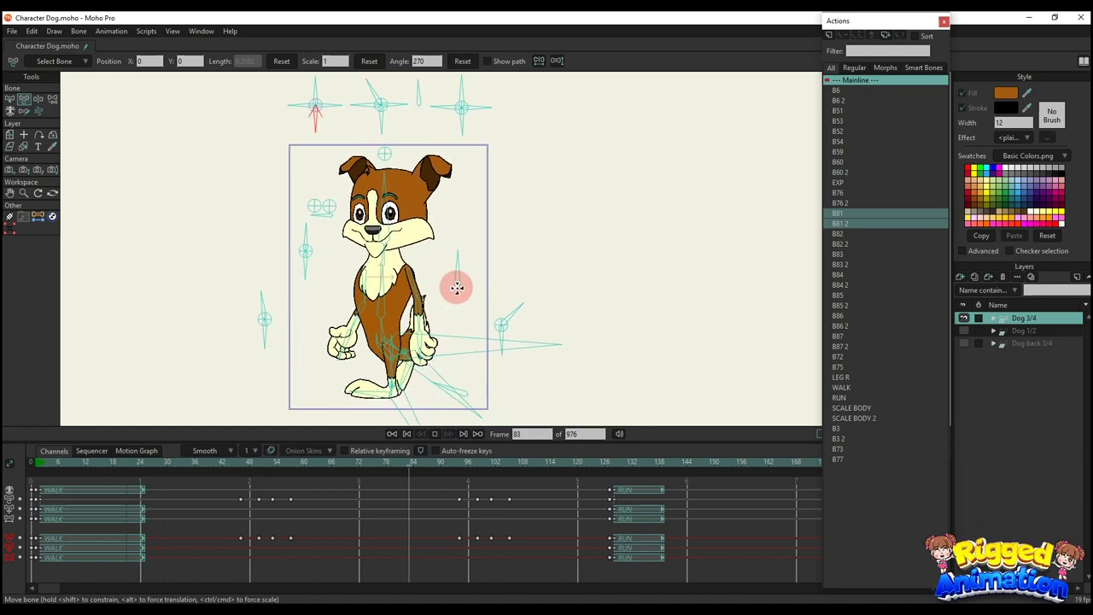
pyautogui.press('space')
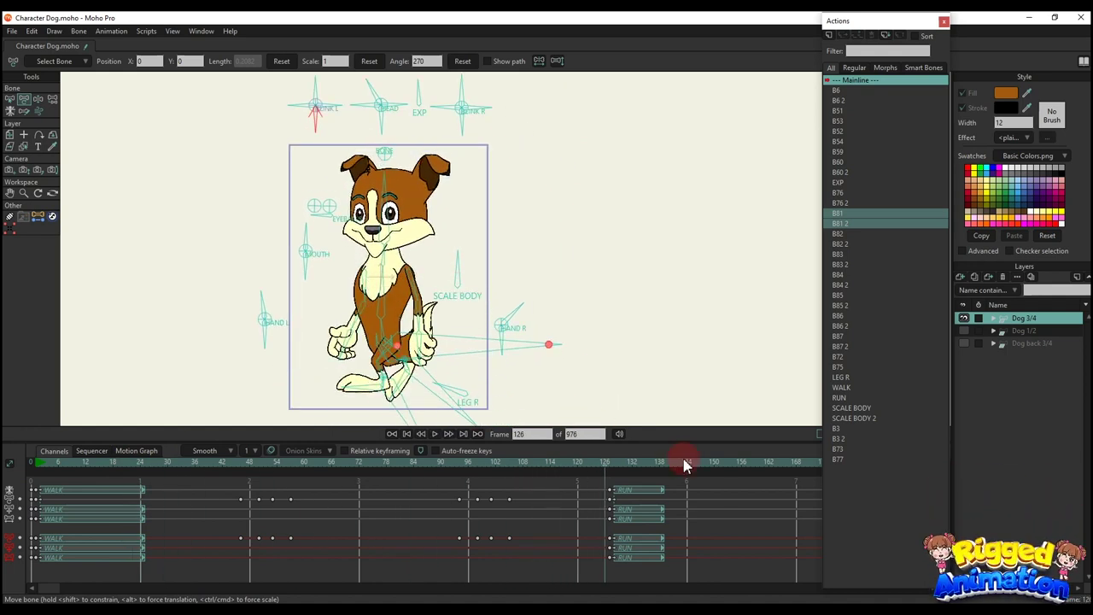
# - Delete the WALK and RUN clips and all blink keyframes from the timeline
pyautogui.moveTo(717, 564); pyautogui.dragTo(47, 468)
pyautogui.press('Delete')
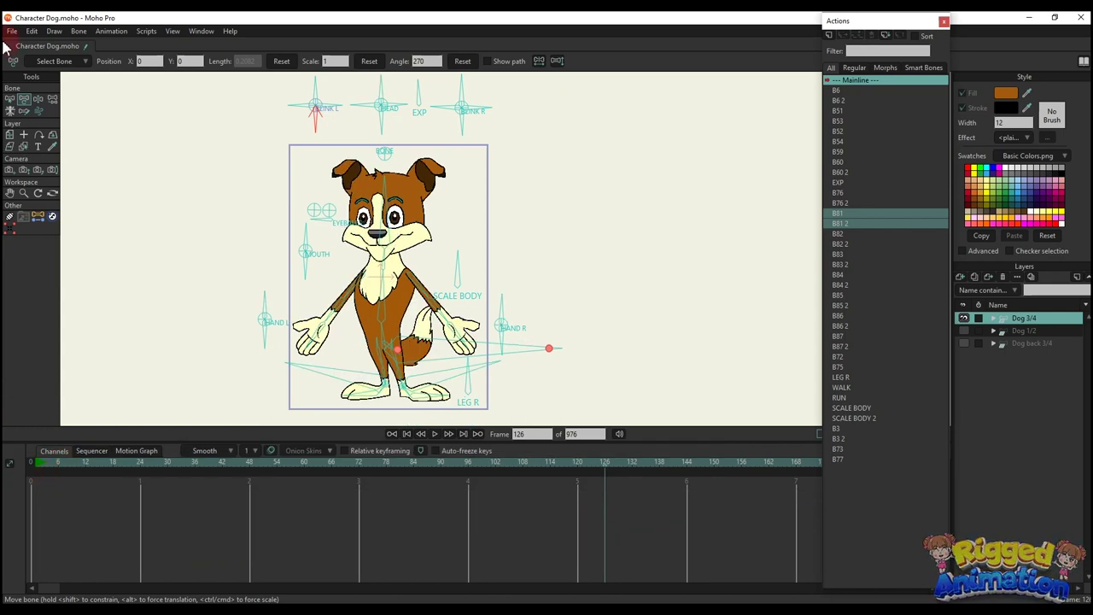
# - Insert the WALK action as a copy with editable keyframes at frame 8 and play it back
pyautogui.click(68, 468)
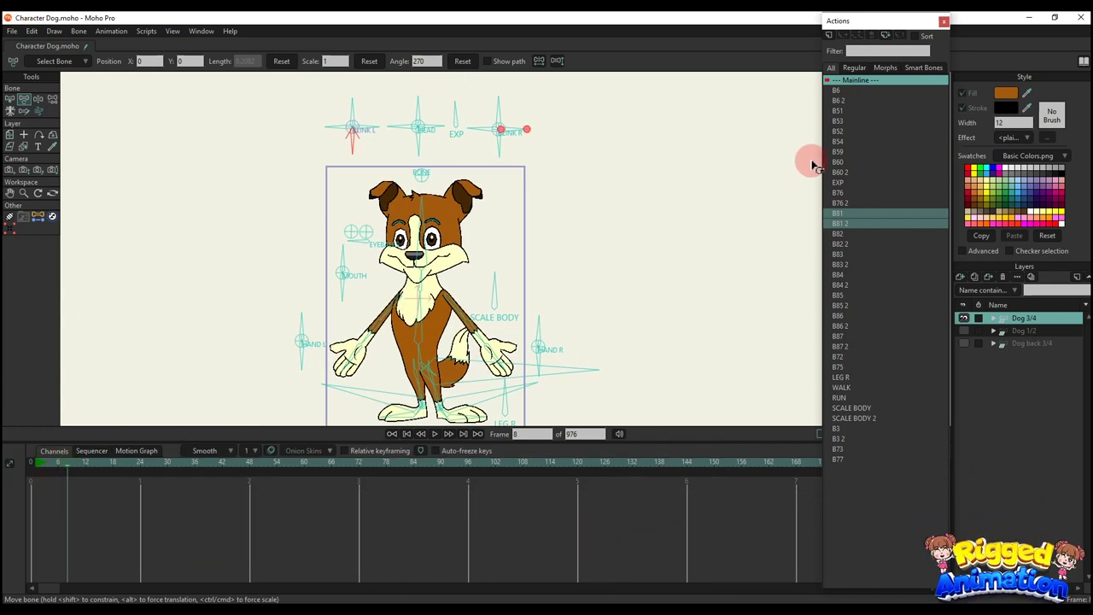
pyautogui.click(842, 388)
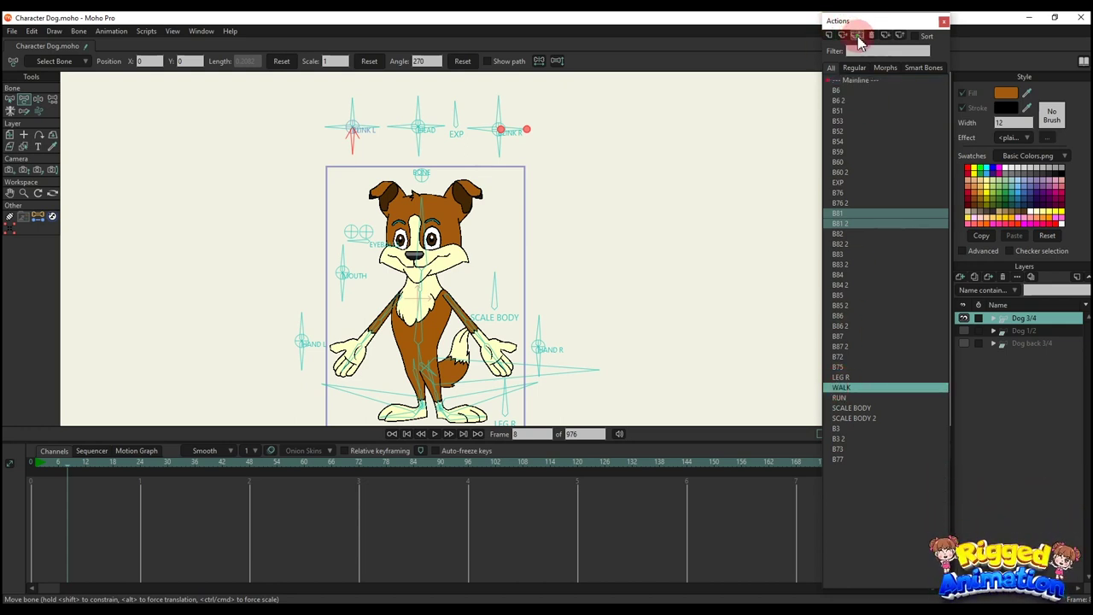
pyautogui.click(358, 390)
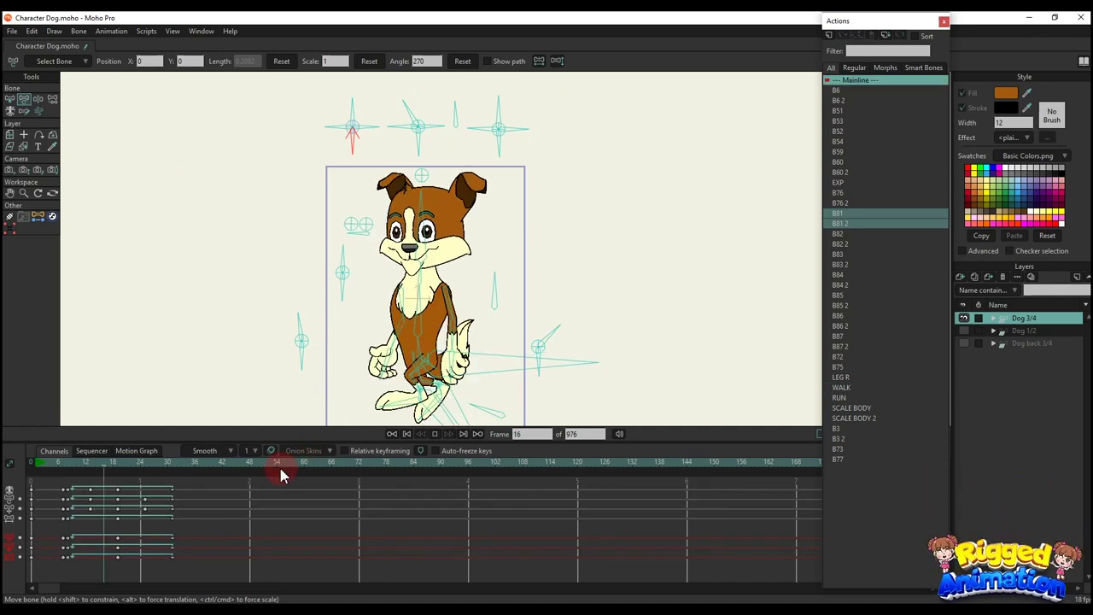
# - At frame 8, clear the left-hand arm bones' remaining walk keyframes and bend that arm so its hand goes toward the hip
pyautogui.click(67, 462)
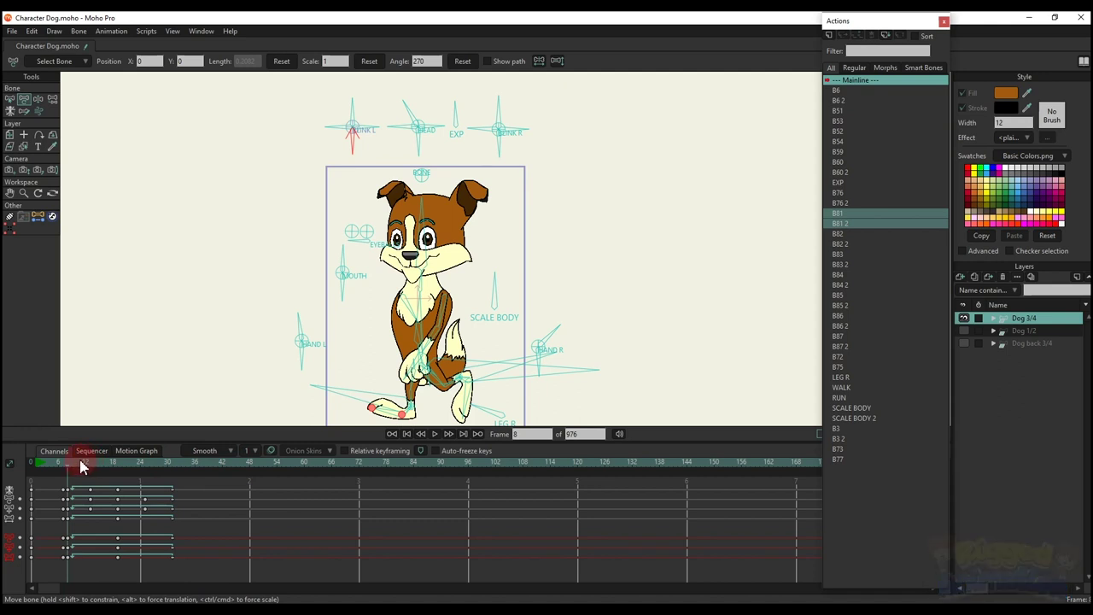
pyautogui.scroll(3, 390, 327)
pyautogui.moveTo(435, 288); pyautogui.dragTo(292, 321)
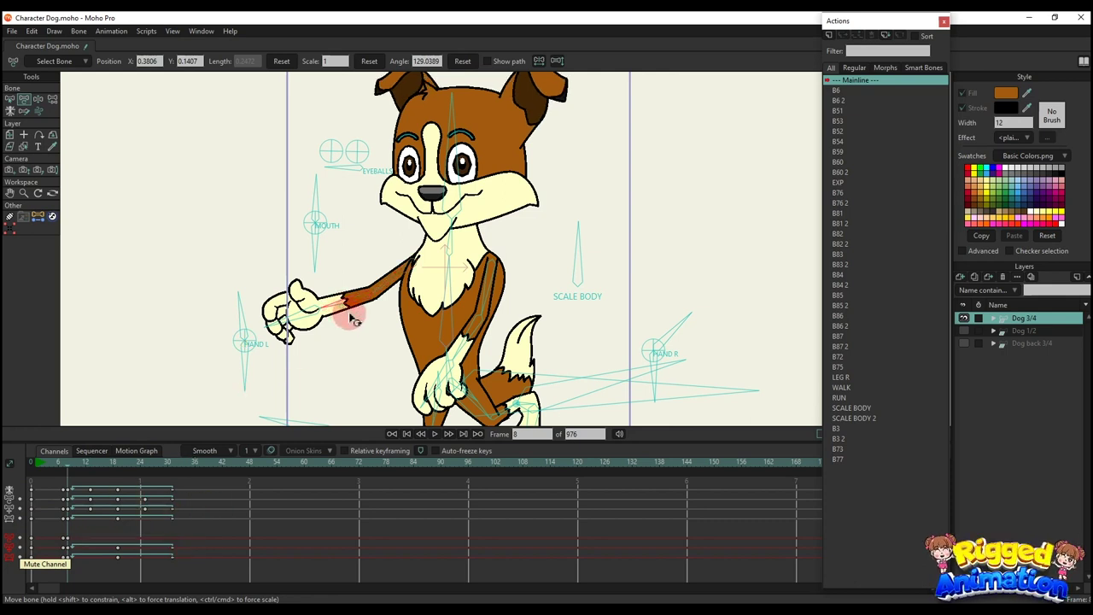
pyautogui.moveTo(353, 316); pyautogui.dragTo(421, 338)
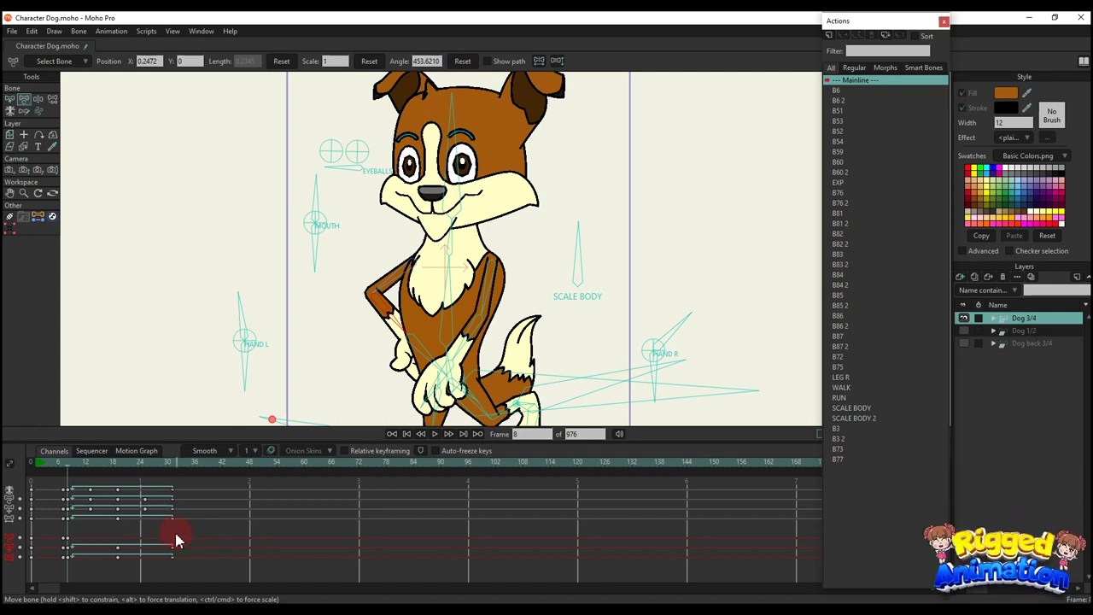
# - Clear the same arm's hand-bone walk keyframes after frame 8 and rotate the forearm to 469.2122° to rest the hand on the hip
pyautogui.moveTo(415, 384); pyautogui.dragTo(429, 363)
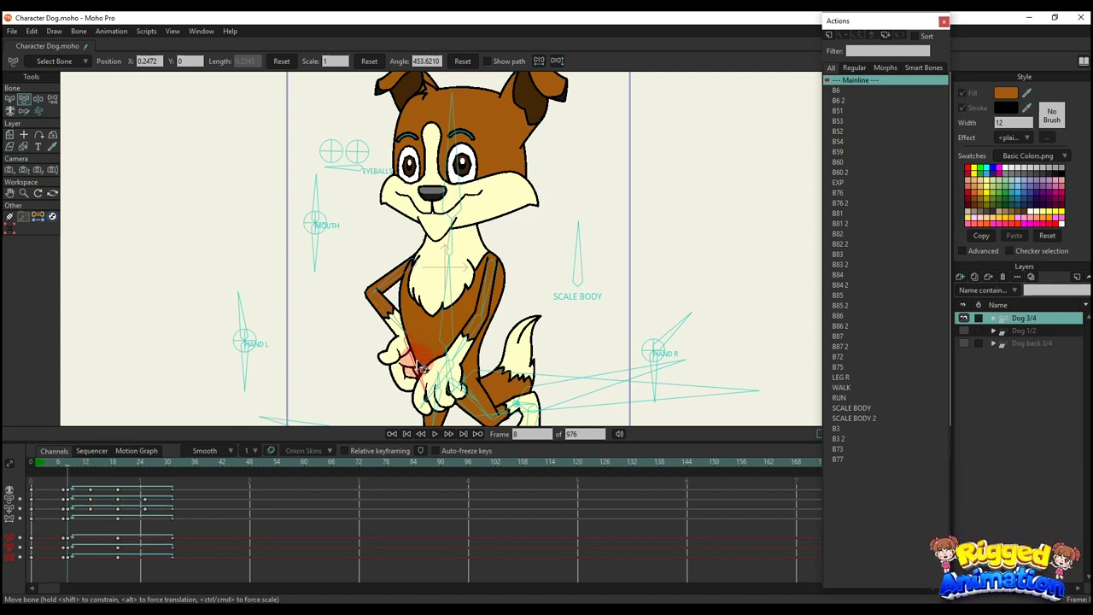
pyautogui.click(419, 365)
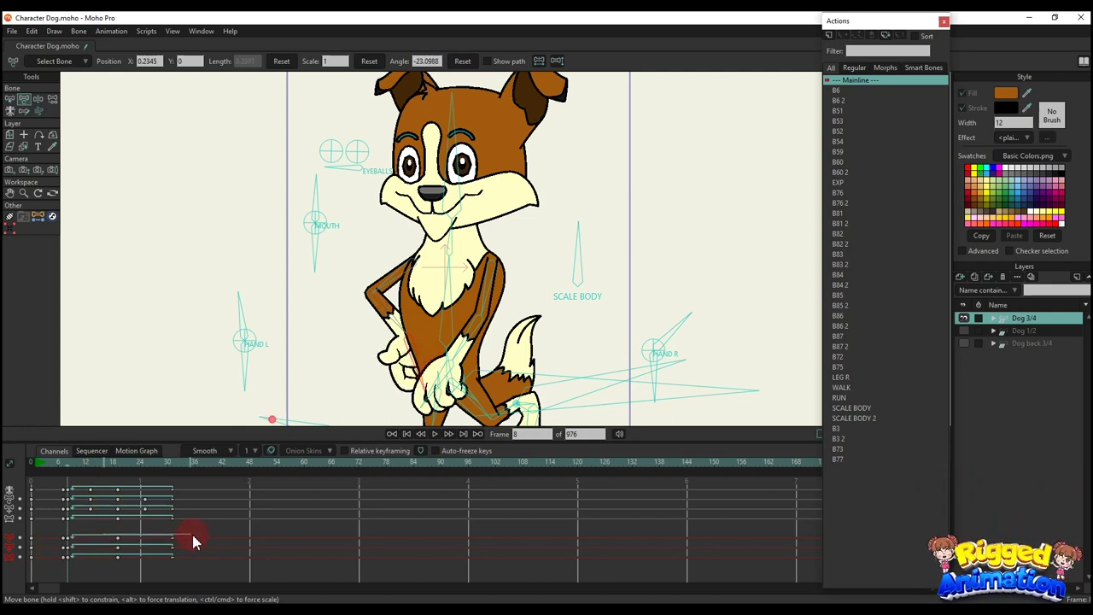
pyautogui.click(386, 333)
pyautogui.moveTo(395, 321); pyautogui.dragTo(405, 323)
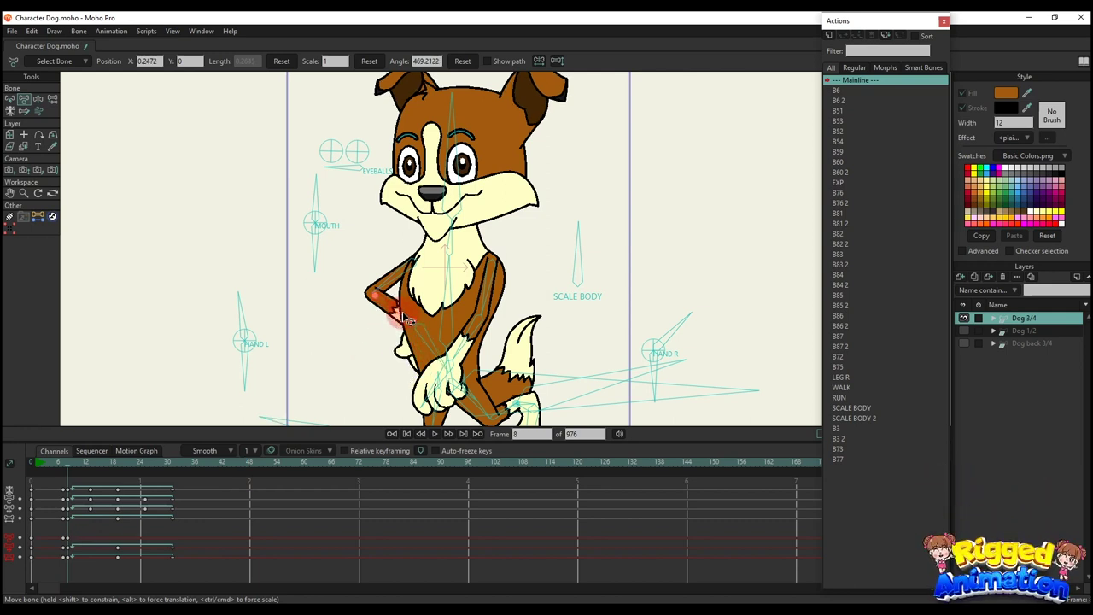
# - Play back the walk with the hand held on the hip
pyautogui.scroll(-5, 403, 317)
pyautogui.moveTo(419, 319); pyautogui.dragTo(398, 323)
pyautogui.press('space')
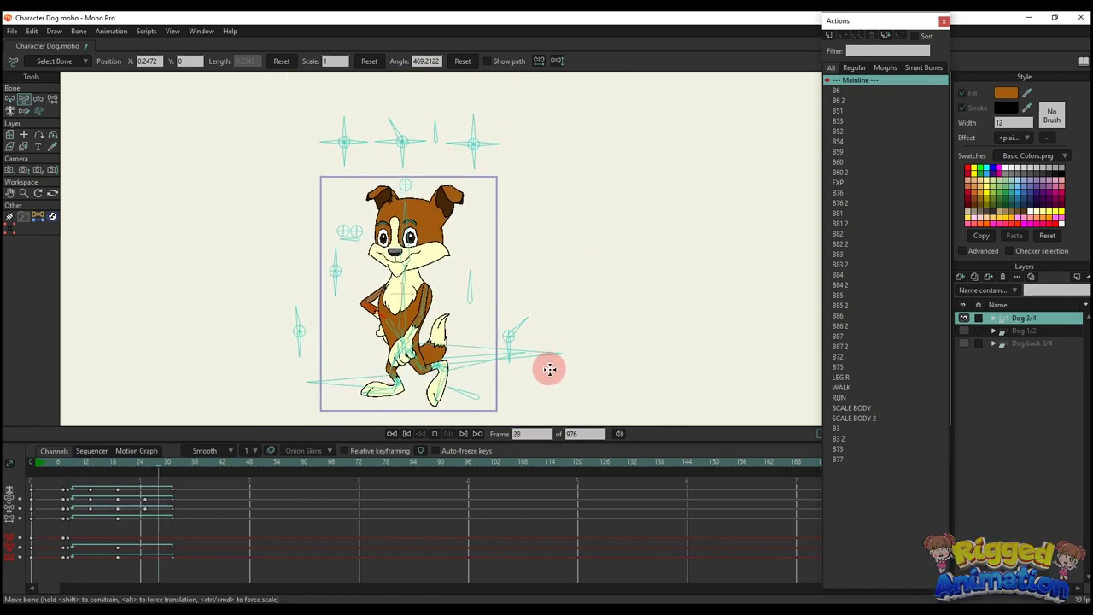
pyautogui.scroll(1, 549, 369)
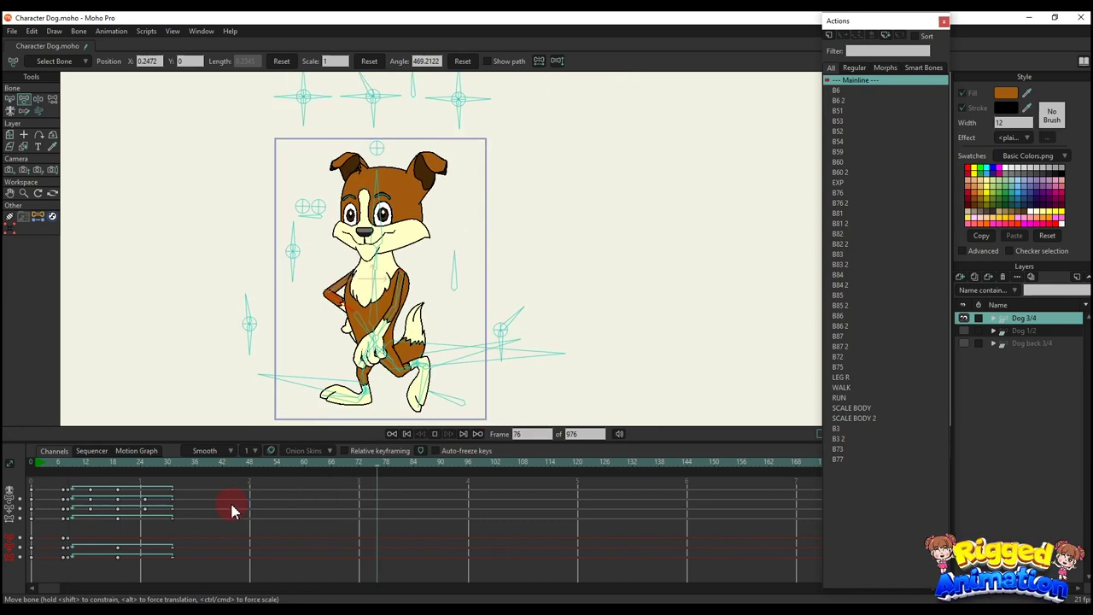
pyautogui.press('space')
# - Keyframe the HEAD control bone at frame 45, rotate it to 301.4203° at frame 52, and play back the head turn
pyautogui.click(235, 464)
pyautogui.click(376, 201)
pyautogui.moveTo(363, 104); pyautogui.dragTo(365, 166)
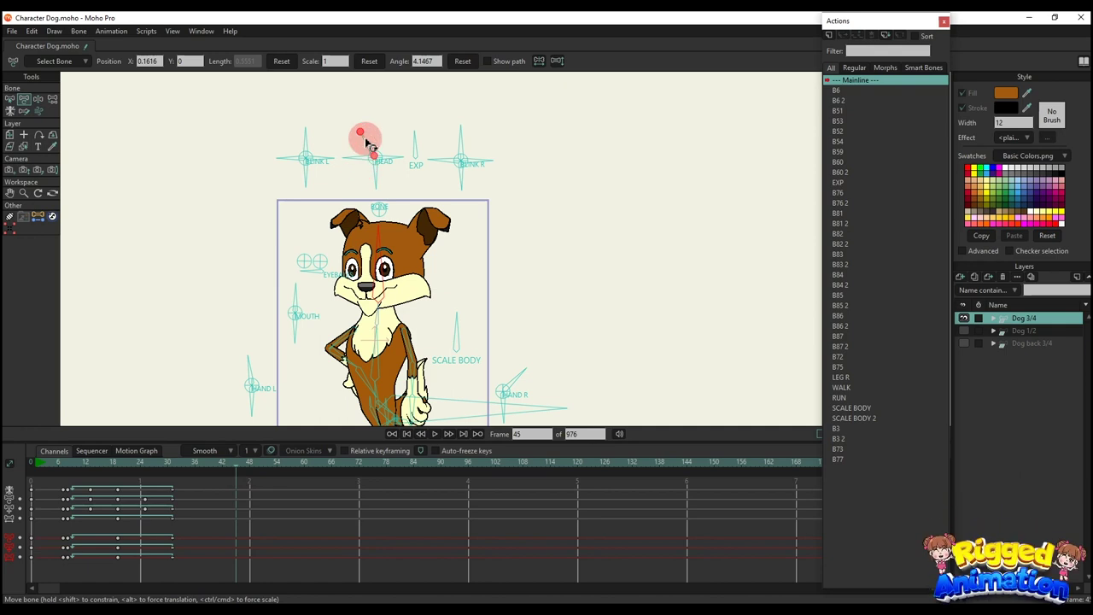
pyautogui.click(377, 176)
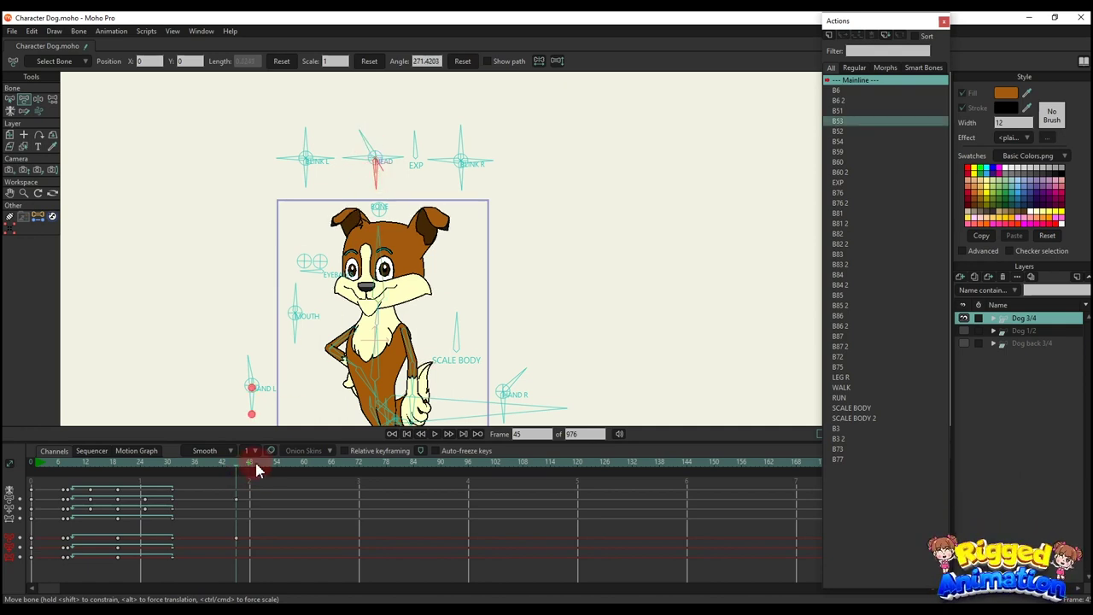
pyautogui.moveTo(256, 469); pyautogui.dragTo(267, 473)
pyautogui.moveTo(376, 173); pyautogui.dragTo(384, 171)
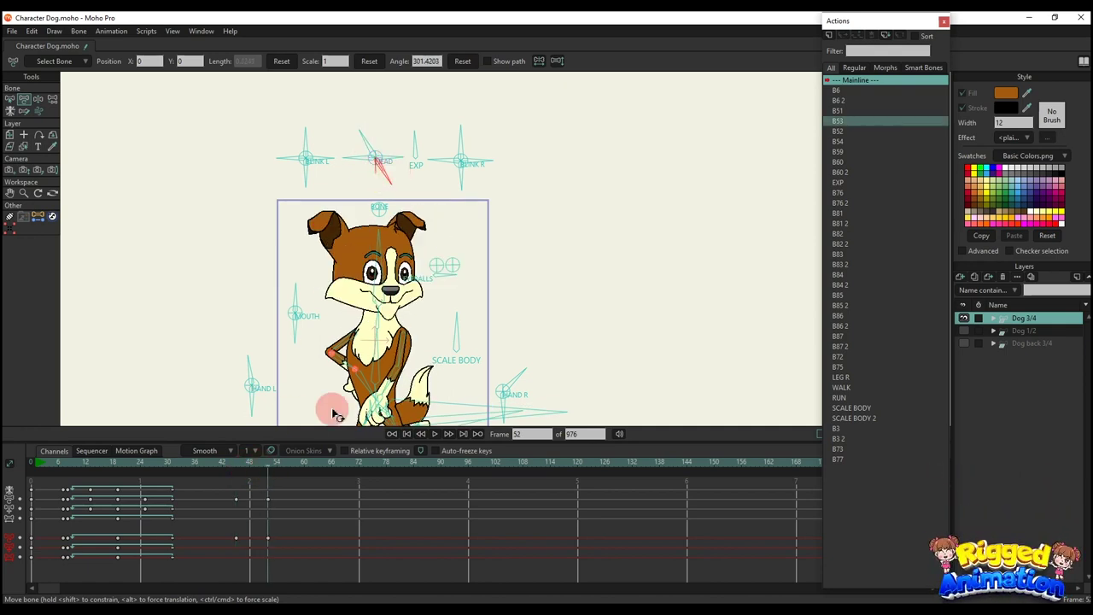
pyautogui.click(223, 467)
pyautogui.press('space')
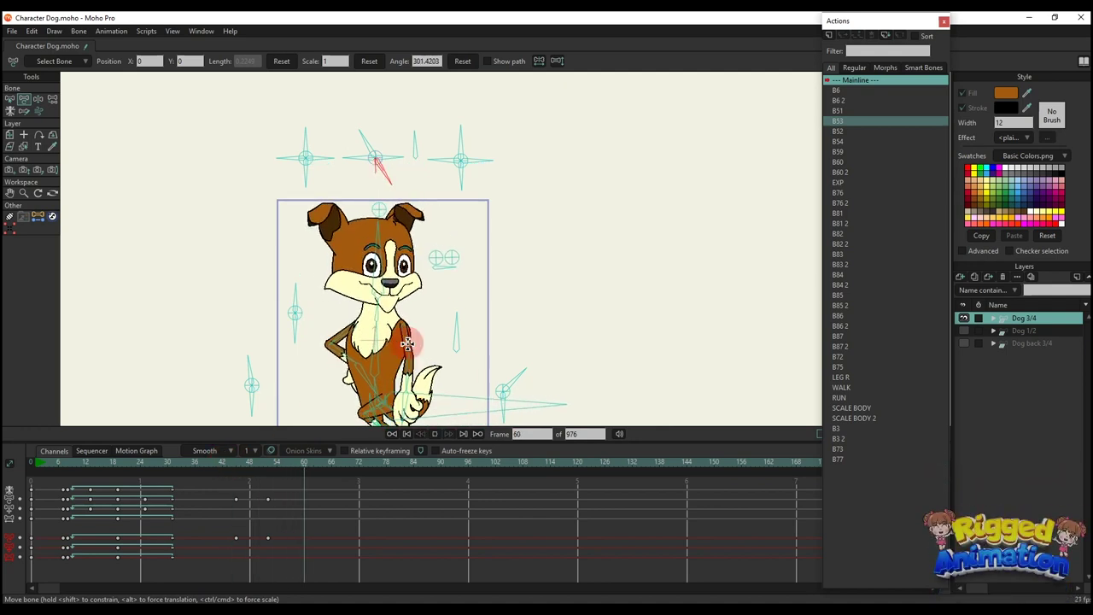
# - Keyframe the EYEBALLS control bone at frame 45 and shift it sideways at frame 52 to make the eyes follow the head turn
pyautogui.scroll(-2, 408, 339)
pyautogui.moveTo(263, 461); pyautogui.dragTo(236, 462)
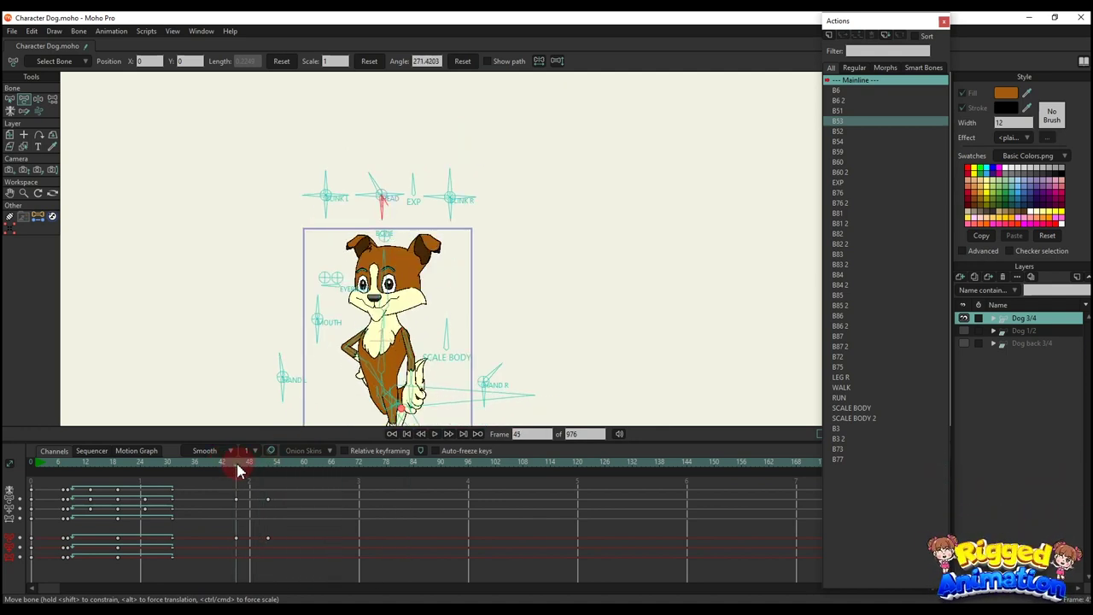
pyautogui.scroll(3, 355, 271)
pyautogui.click(355, 272)
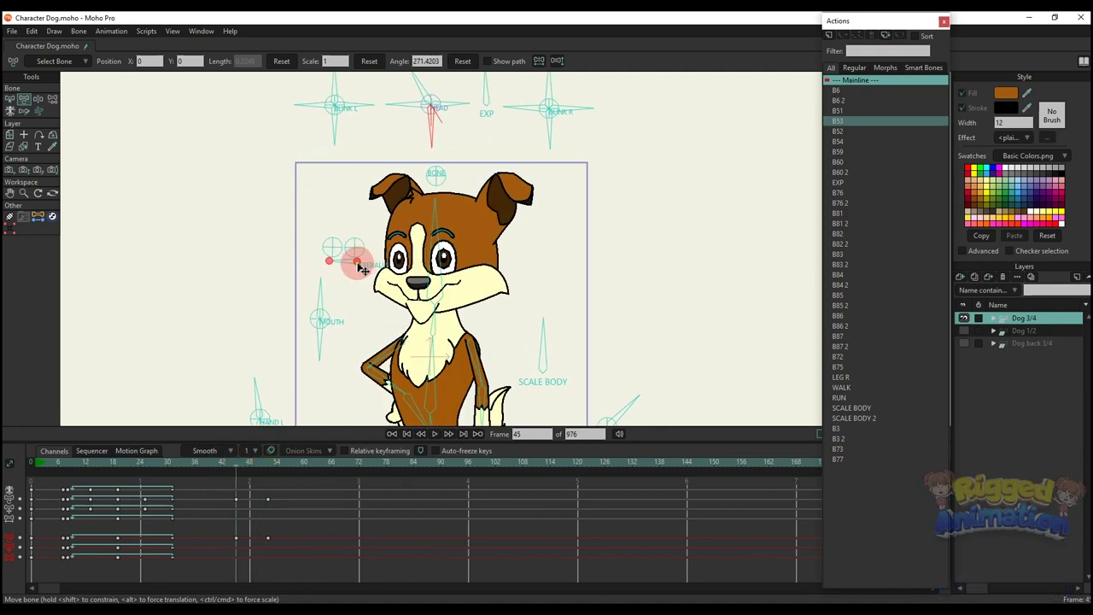
pyautogui.click(268, 462)
pyautogui.click(518, 256)
pyautogui.moveTo(519, 272); pyautogui.dragTo(528, 271)
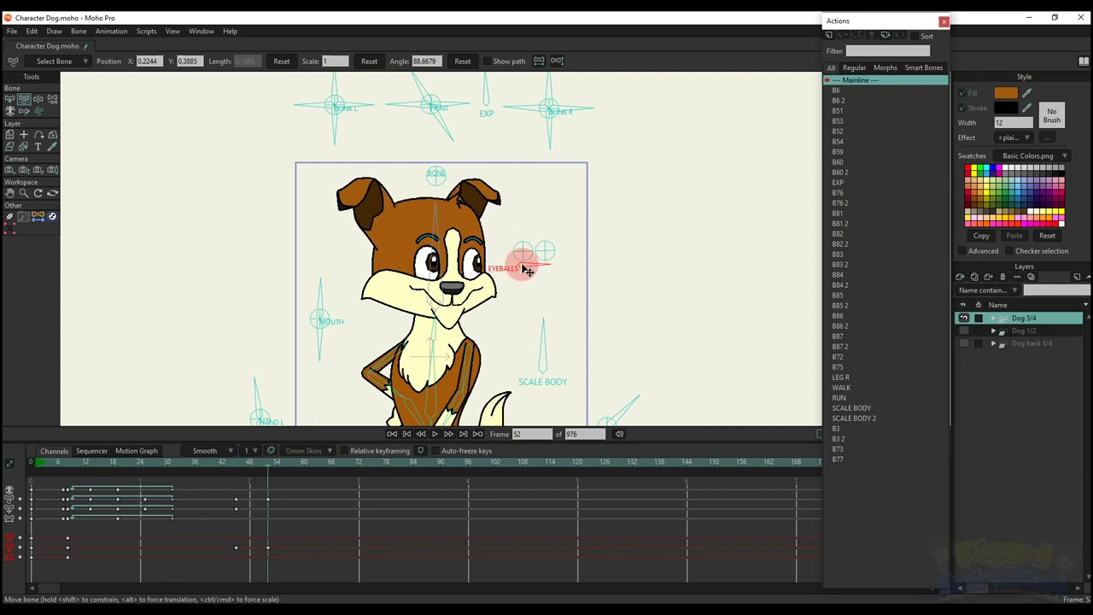
# - Review the pose at frame 8 and play the walk from frame 2 to check the arm, head turn and eye movement
pyautogui.click(222, 468)
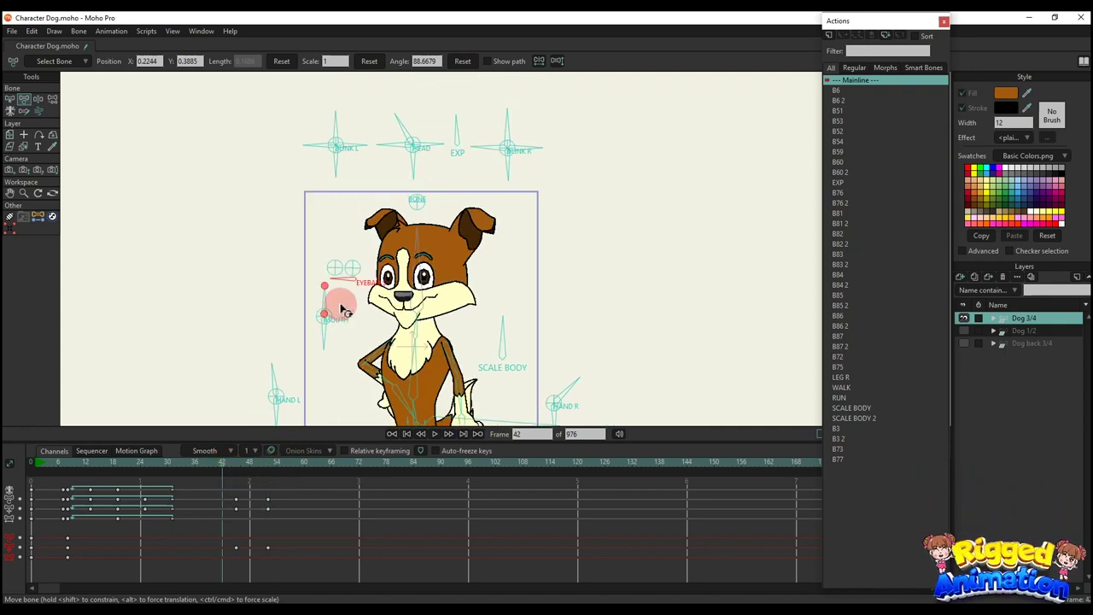
pyautogui.click(67, 465)
pyautogui.click(489, 303)
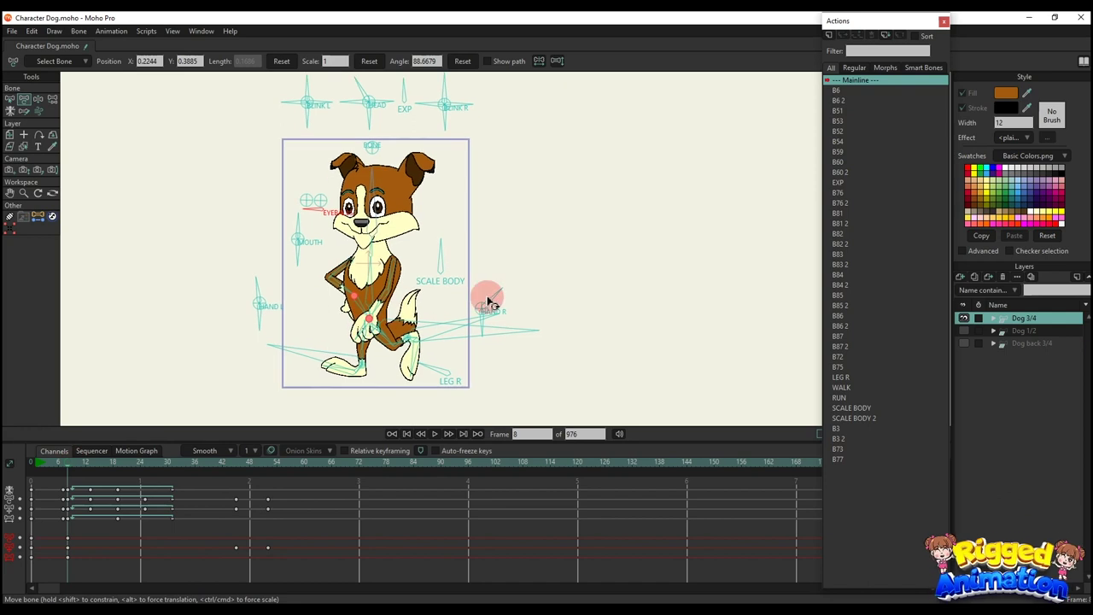
pyautogui.click(73, 466)
pyautogui.press('space')
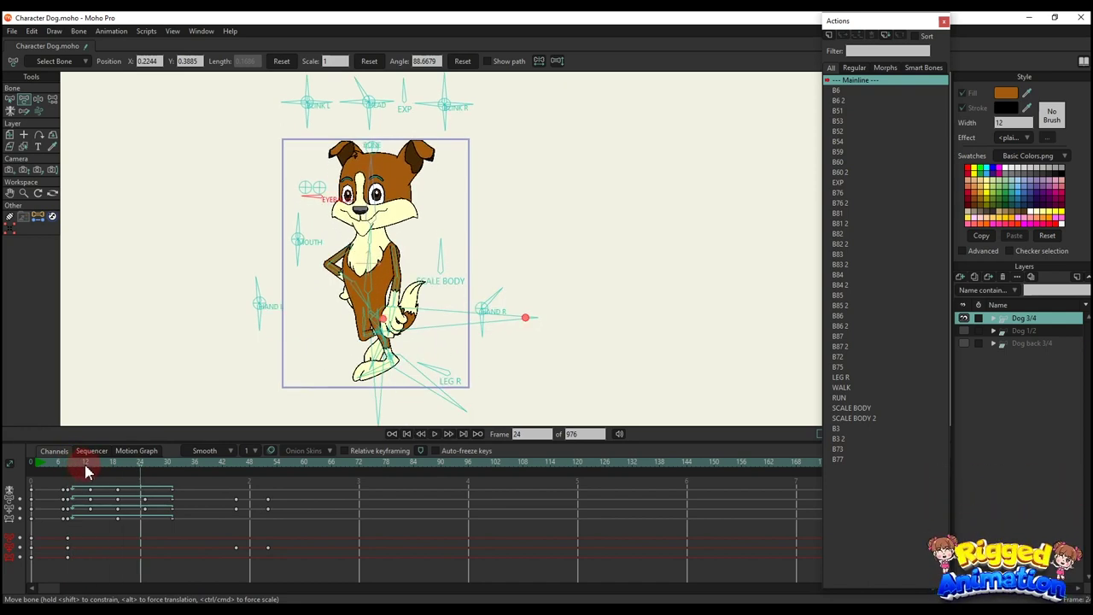
pyautogui.press('space')
pyautogui.click(39, 464)
pyautogui.press('space')
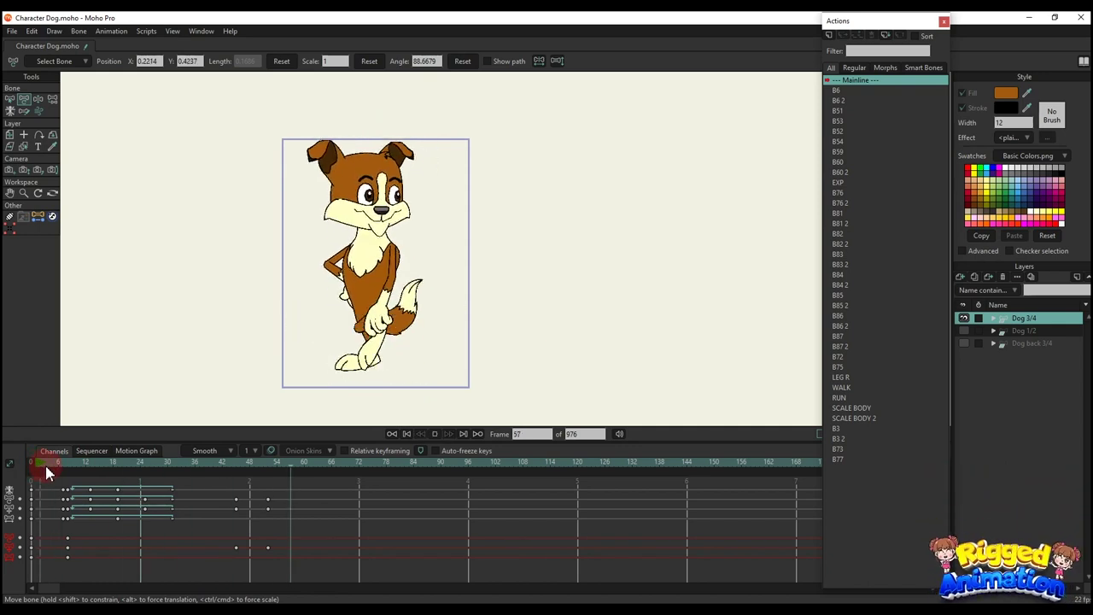
pyautogui.press('space')
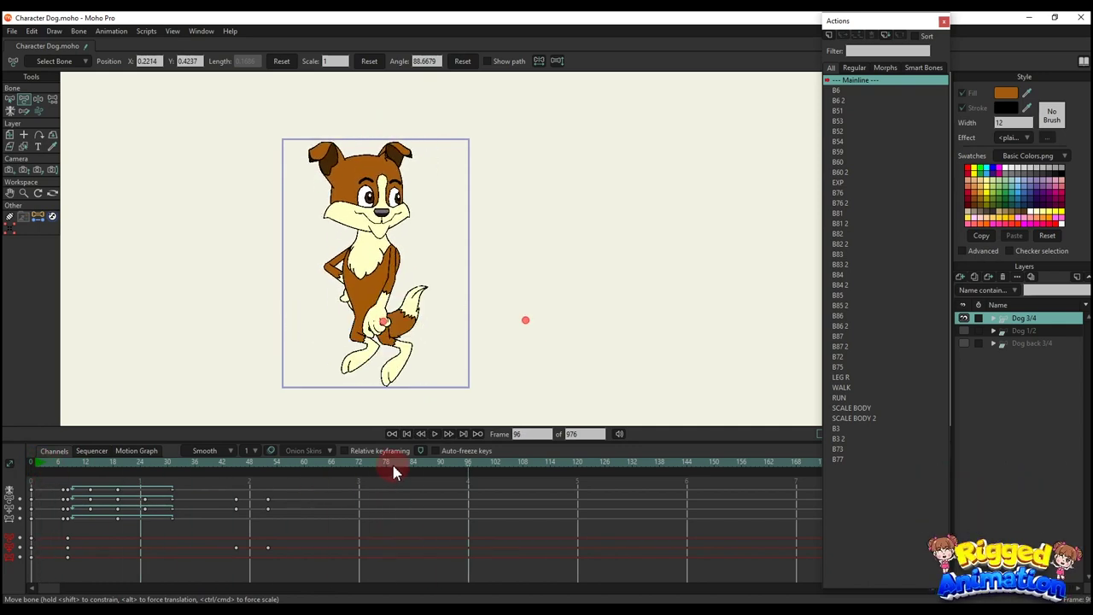
# - Keyframe the HEAD control bone at frame 84, swing it back at frame 90 to return the head, and play from frame 81
pyautogui.moveTo(391, 461); pyautogui.dragTo(414, 464)
pyautogui.click(376, 106)
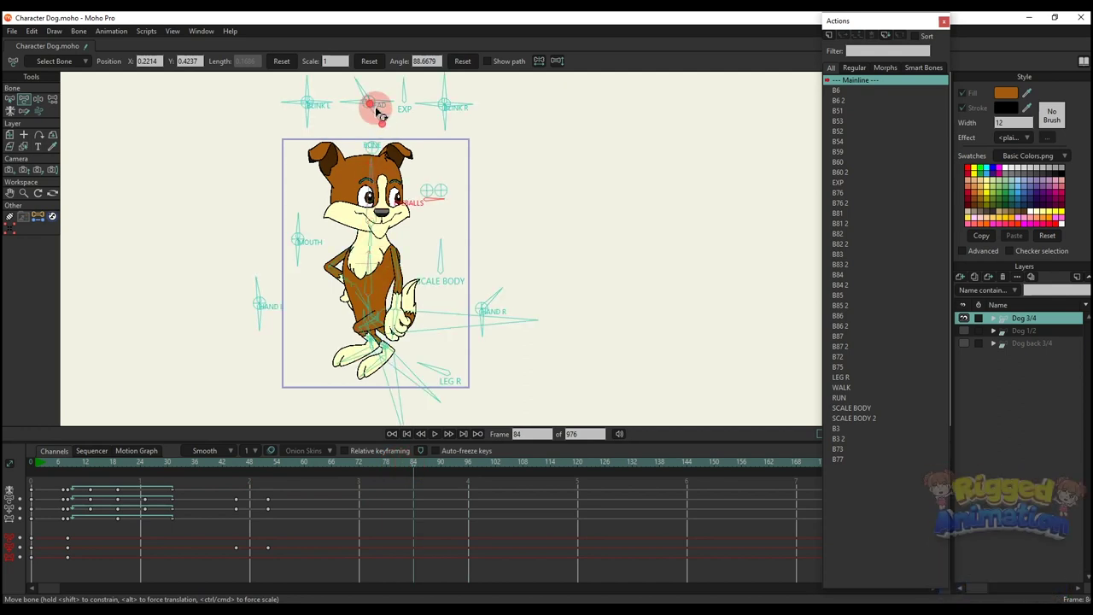
pyautogui.click(440, 465)
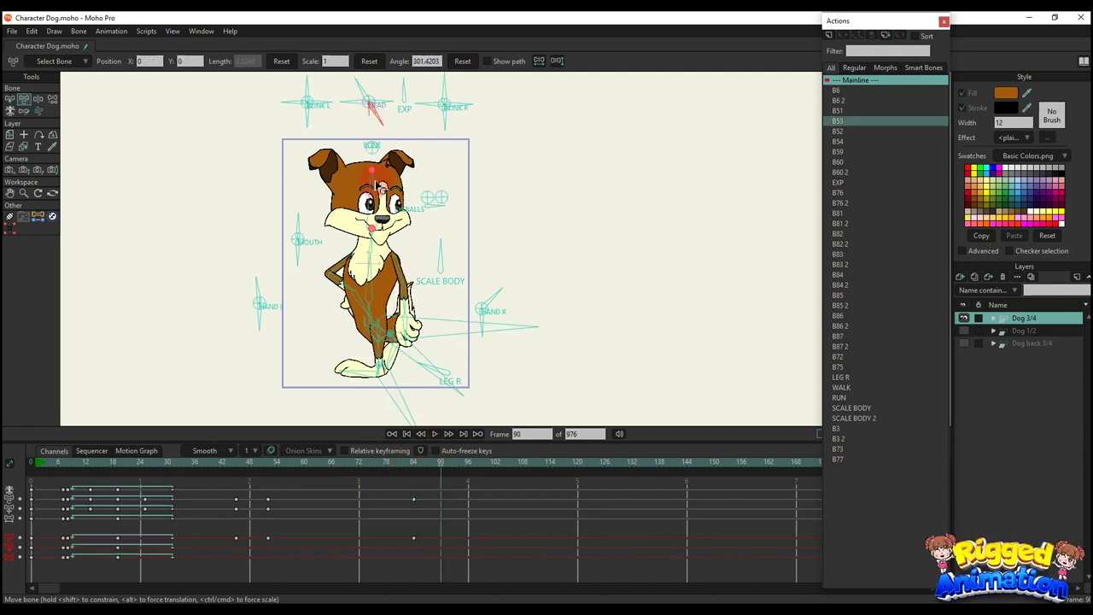
pyautogui.moveTo(381, 123); pyautogui.dragTo(342, 137)
pyautogui.click(399, 462)
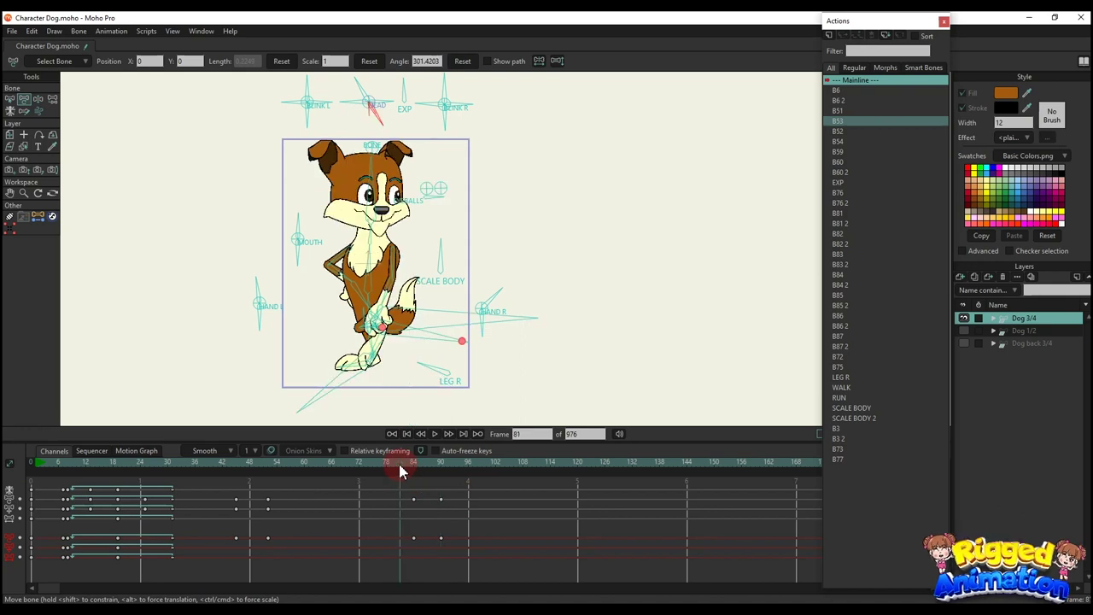
pyautogui.press('space')
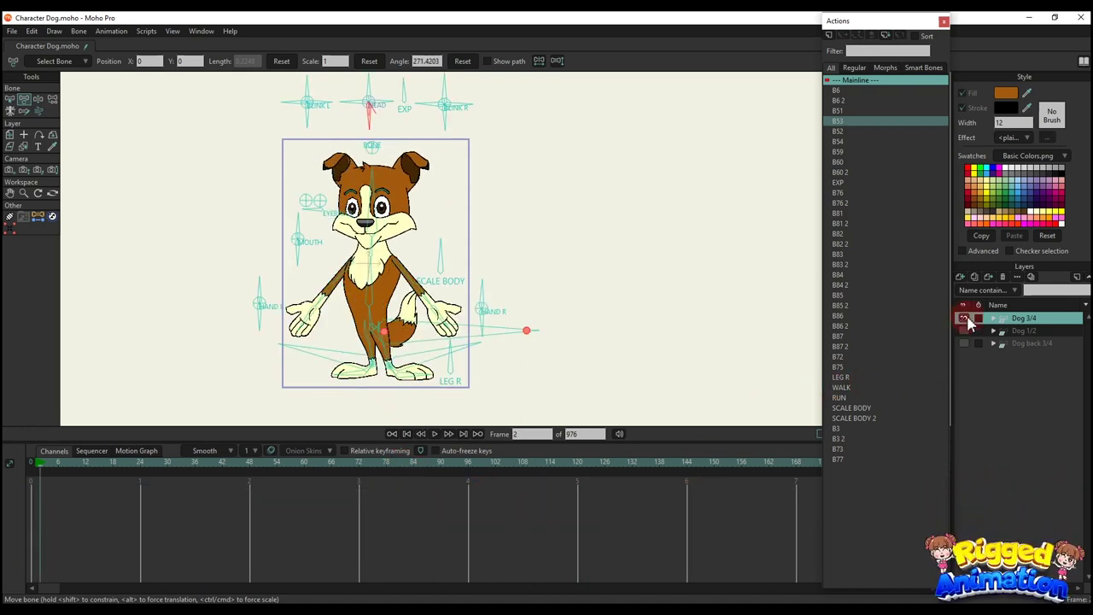
# - Hide the Dog 3/4 layer, then show and select the Dog 1/2 layer
pyautogui.click(964, 318)
pyautogui.click(964, 330)
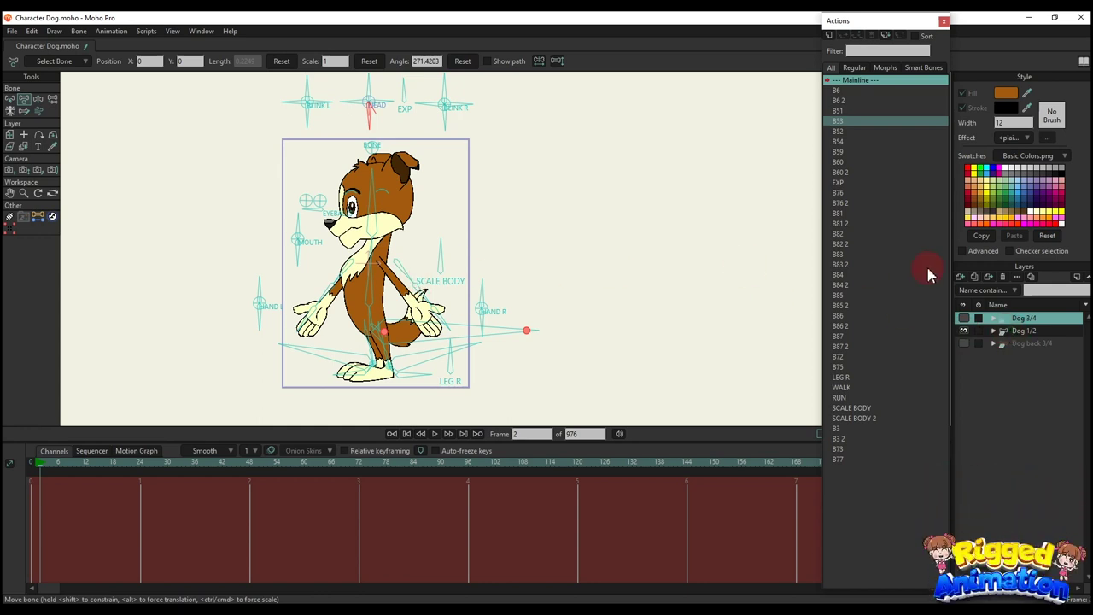
pyautogui.click(1016, 332)
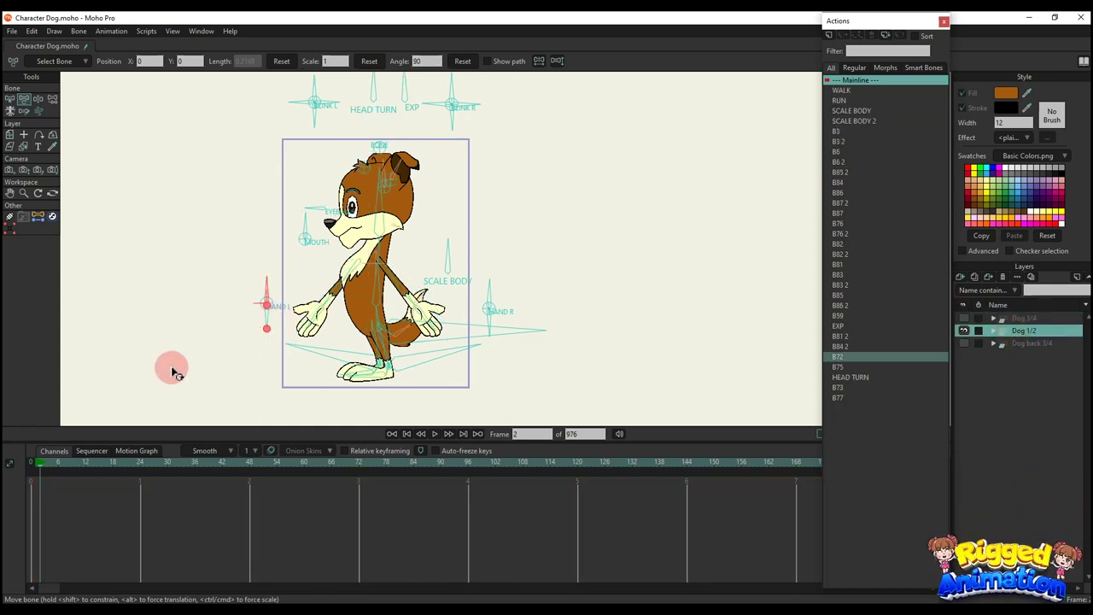
# - Try the side-view dog's BLINK L control bones one after another, resetting each bone's angle after its eye shape is shown
pyautogui.scroll(-2, 315, 236)
pyautogui.scroll(4, 330, 175)
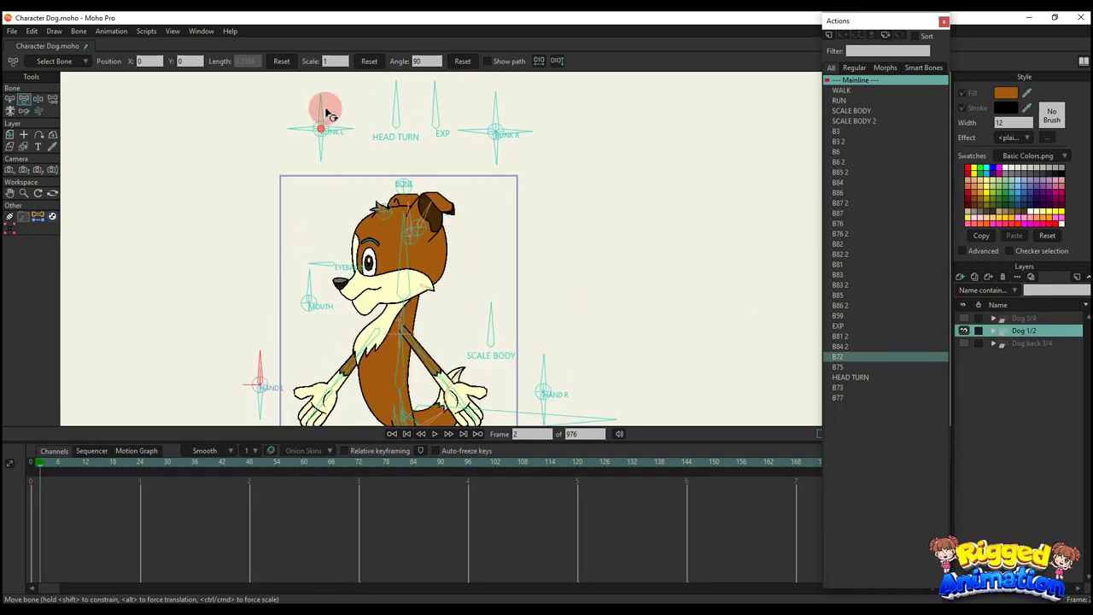
pyautogui.moveTo(312, 122); pyautogui.dragTo(418, 75)
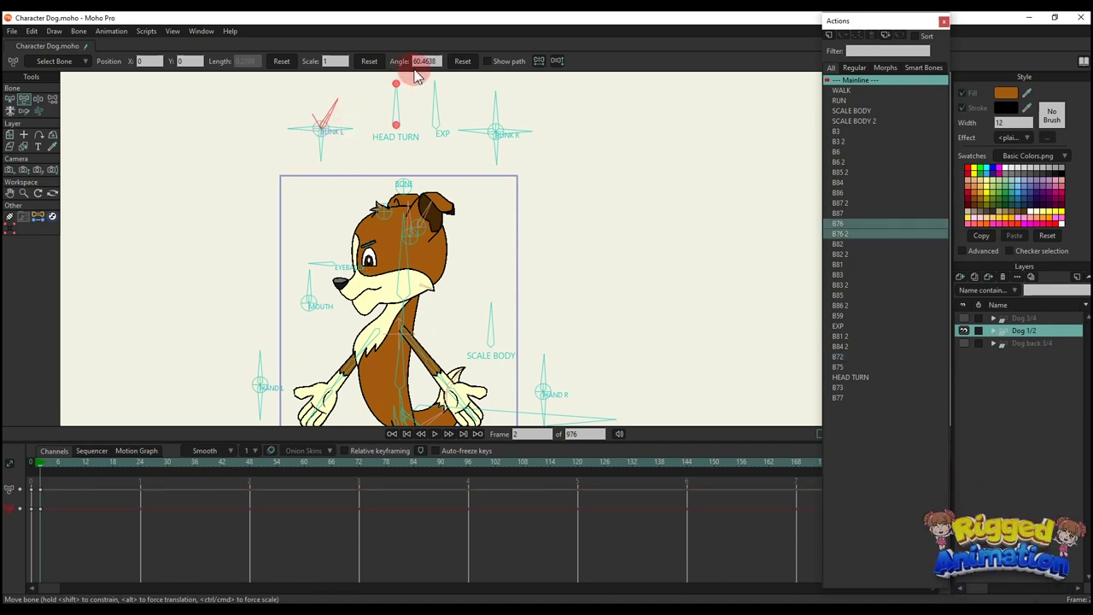
pyautogui.click(462, 61)
pyautogui.scroll(2, 384, 166)
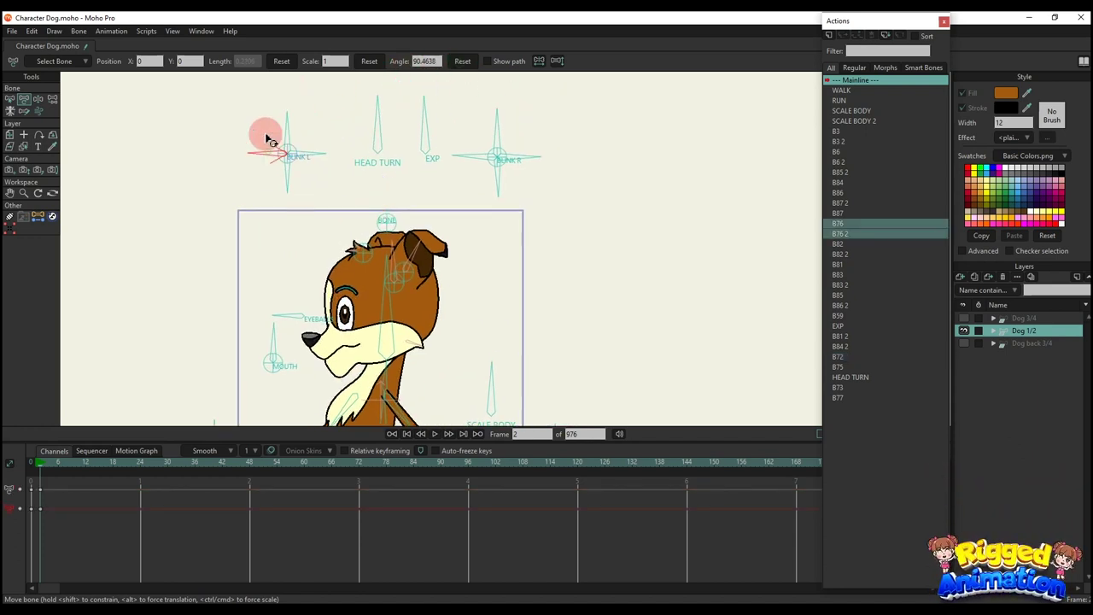
pyautogui.moveTo(267, 139); pyautogui.dragTo(381, 133)
pyautogui.click(457, 62)
pyautogui.moveTo(310, 157); pyautogui.dragTo(342, 146)
pyautogui.click(491, 62)
pyautogui.click(471, 64)
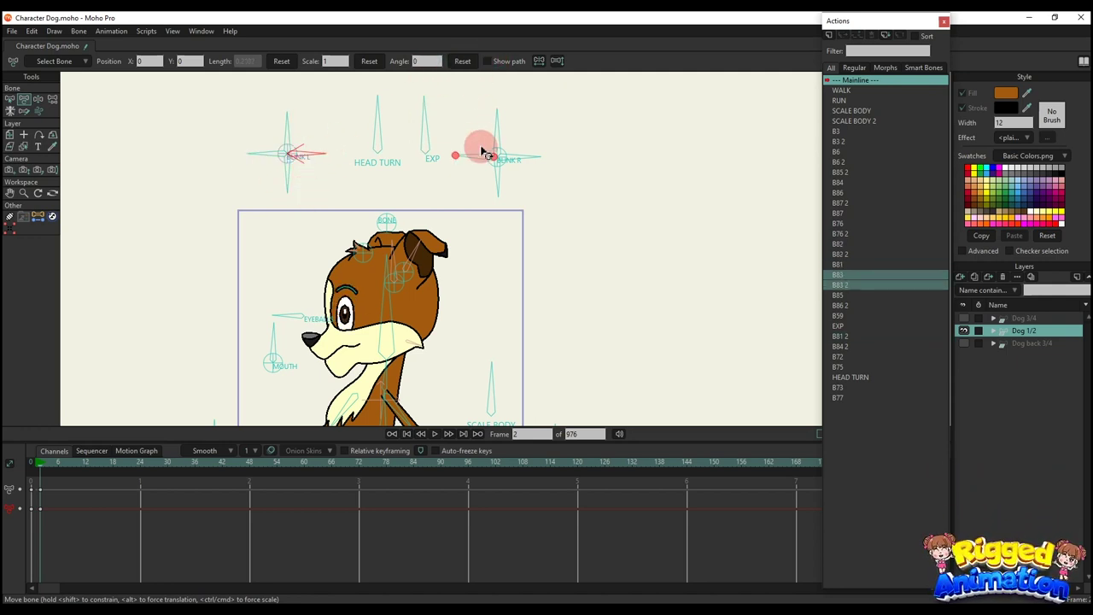
# - Try the side-view dog's BLINK R control bones in turn, resetting each bone's angle after its eye shape is shown
pyautogui.moveTo(494, 136); pyautogui.dragTo(522, 149)
pyautogui.click(471, 60)
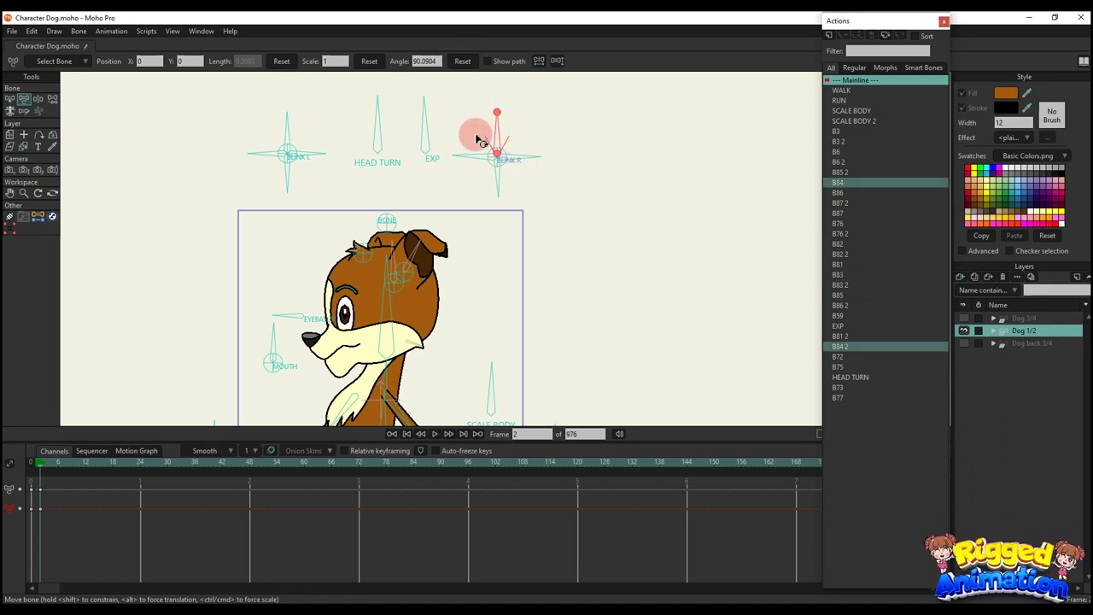
pyautogui.moveTo(484, 190); pyautogui.dragTo(466, 101)
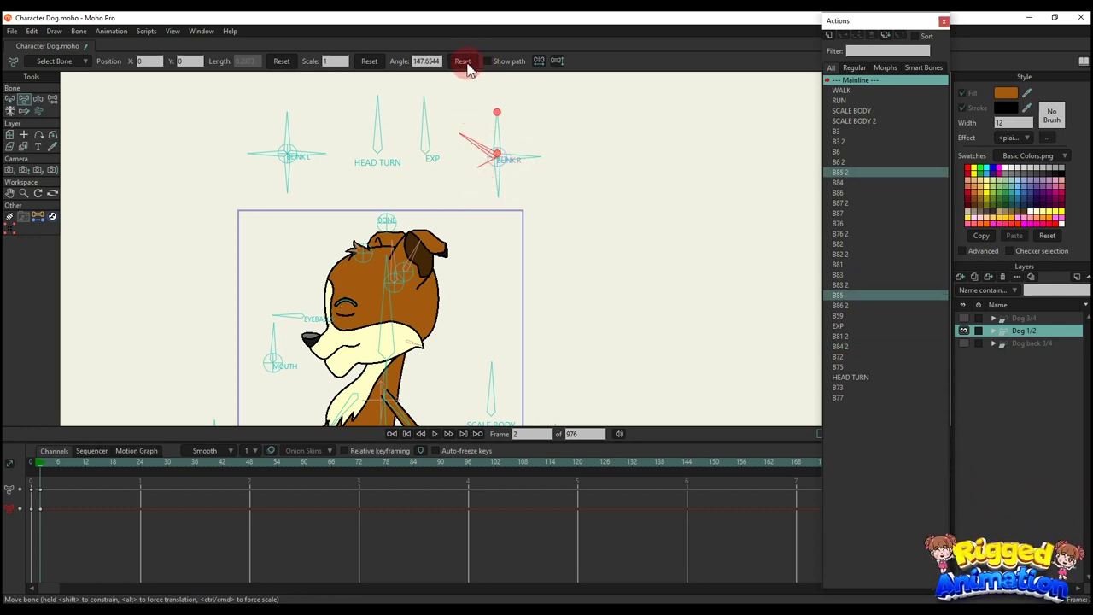
pyautogui.click(466, 61)
pyautogui.moveTo(492, 177); pyautogui.dragTo(512, 190)
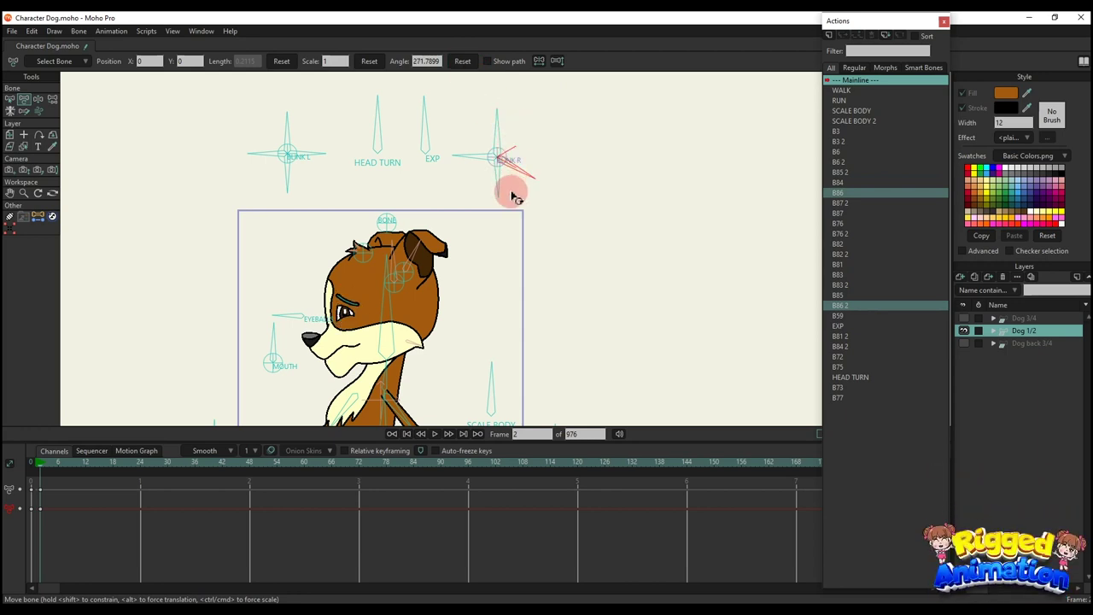
# - Try the side-view dog's EXP control bone for the eye expression and swing the HEAD TURN bone, returning both to rest
pyautogui.click(430, 110)
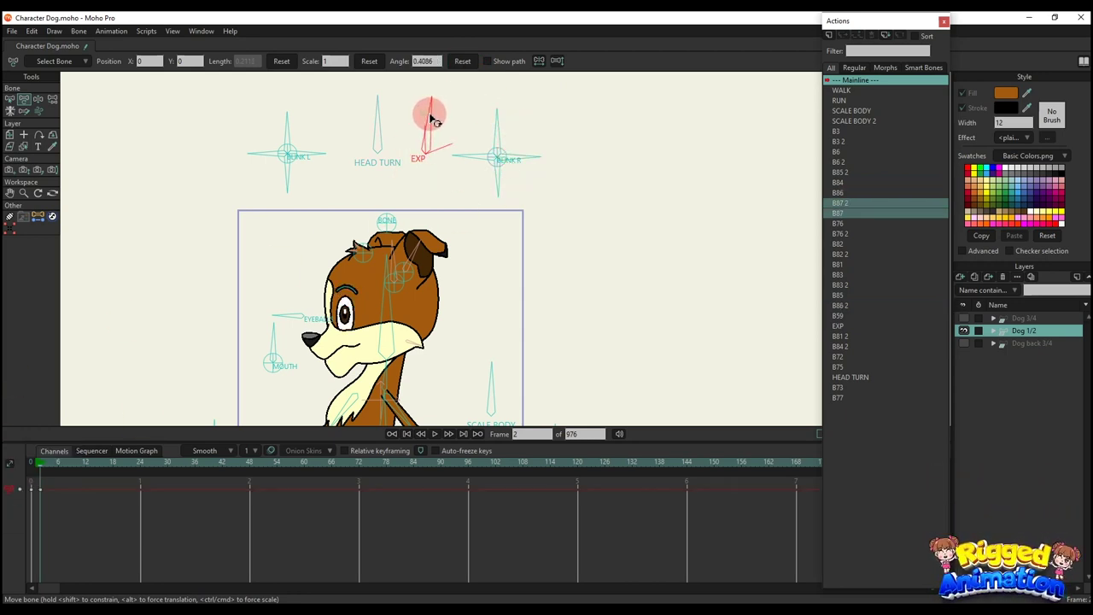
pyautogui.moveTo(442, 127); pyautogui.dragTo(450, 132)
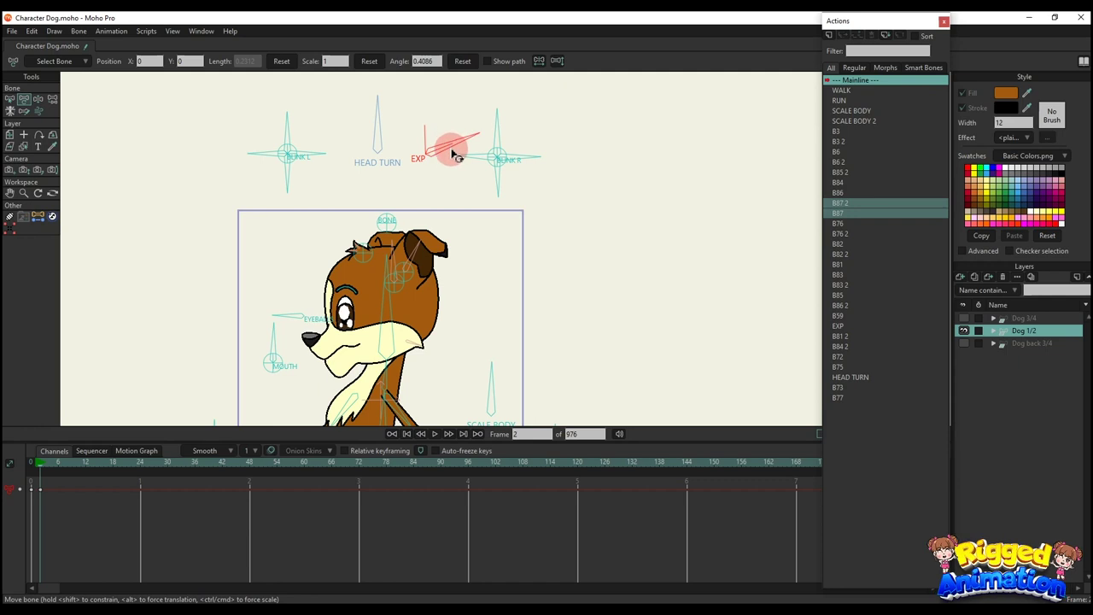
pyautogui.moveTo(378, 114); pyautogui.dragTo(229, 270)
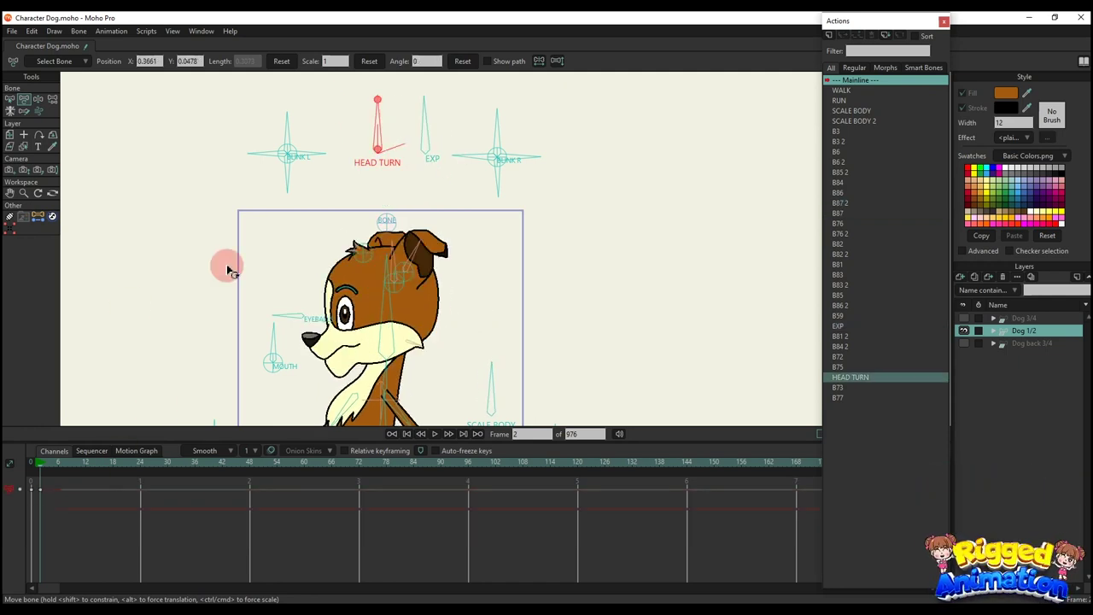
# - Try moving the BONE handle above the head to shift the control bones sideways, and undo the move
pyautogui.scroll(-5, 367, 222)
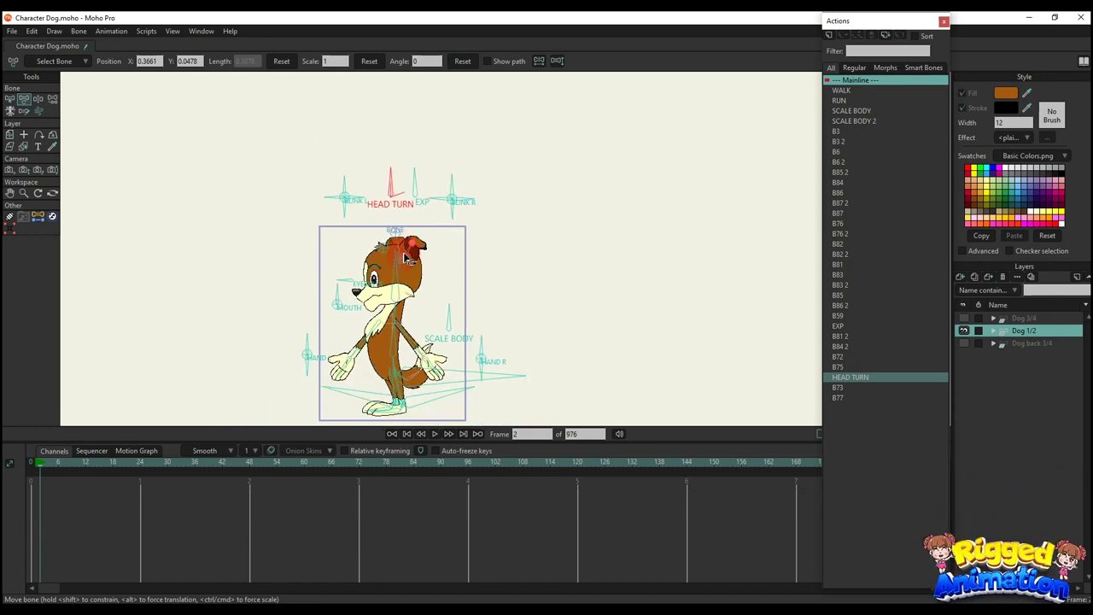
pyautogui.moveTo(376, 180); pyautogui.dragTo(199, 180)
pyautogui.click(77, 510)
pyautogui.hotkey('ctrl', 'z')
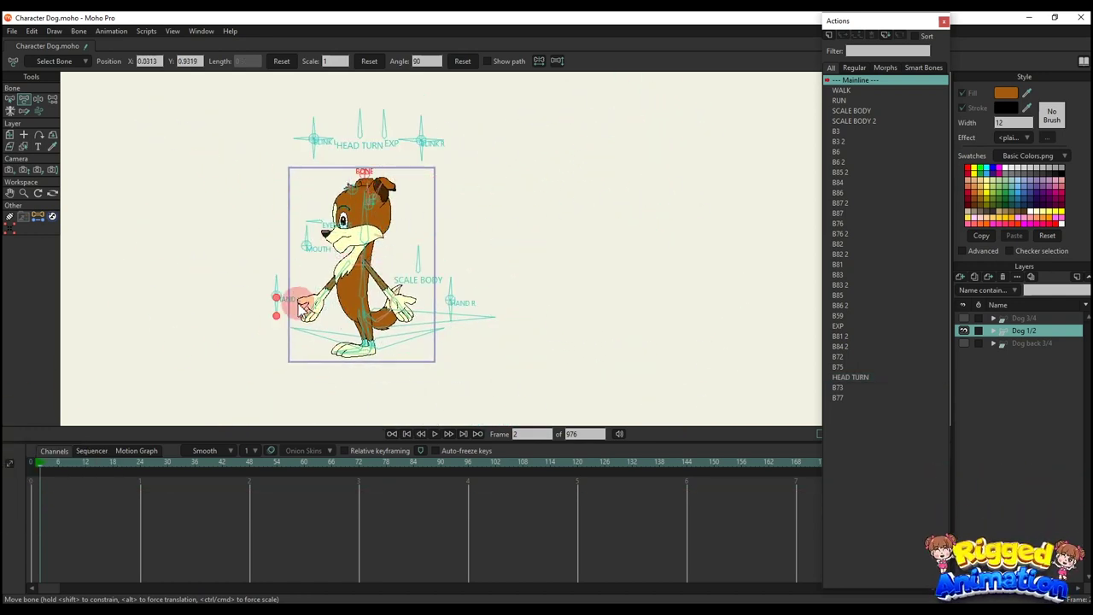
# - Try the MOUTH control bone through different mouth shapes, delete its keyframes, and try the EYEBALLS bone
pyautogui.scroll(5, 287, 305)
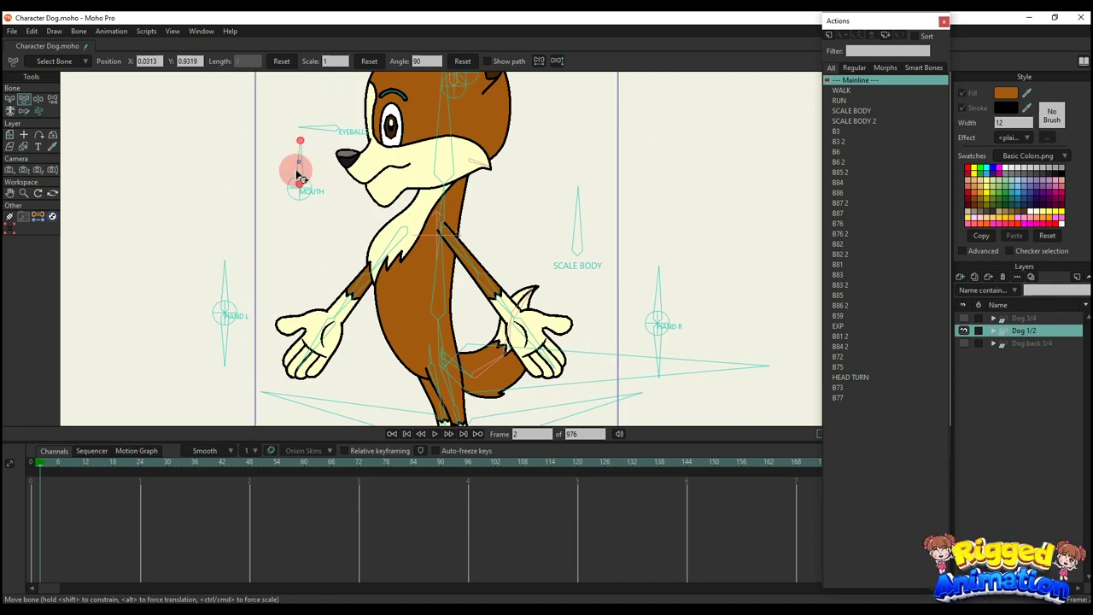
pyautogui.moveTo(295, 173); pyautogui.dragTo(279, 214)
pyautogui.moveTo(279, 212); pyautogui.dragTo(252, 218)
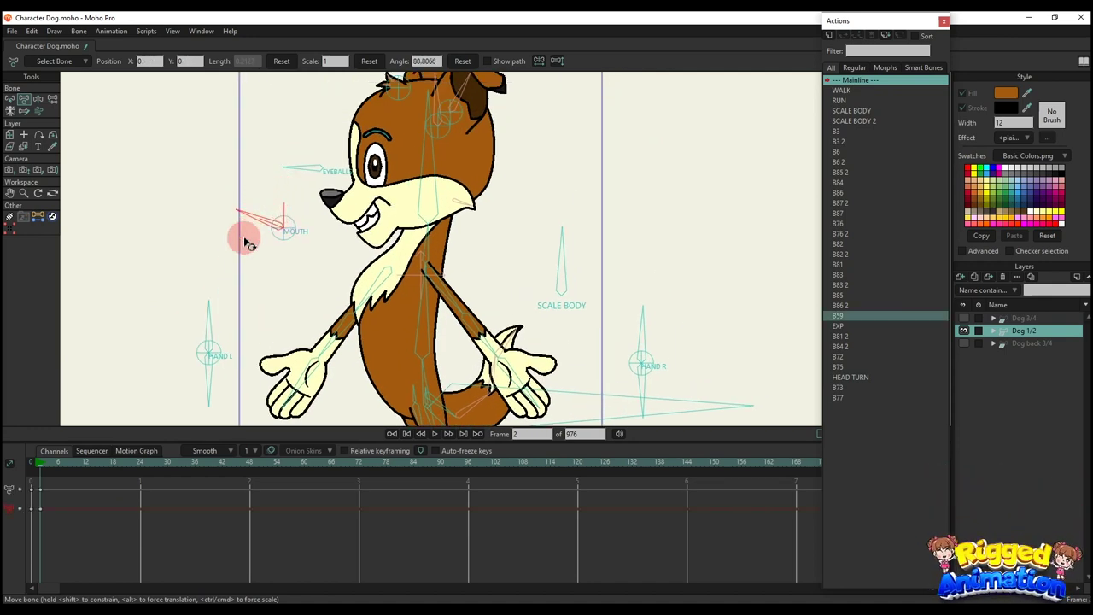
pyautogui.moveTo(77, 515); pyautogui.dragTo(7, 444)
pyautogui.press('Delete')
pyautogui.moveTo(320, 171)
pyautogui.mouseDown()
pyautogui.moveTo(320, 156)
pyautogui.moveTo(329, 167)
pyautogui.mouseUp()
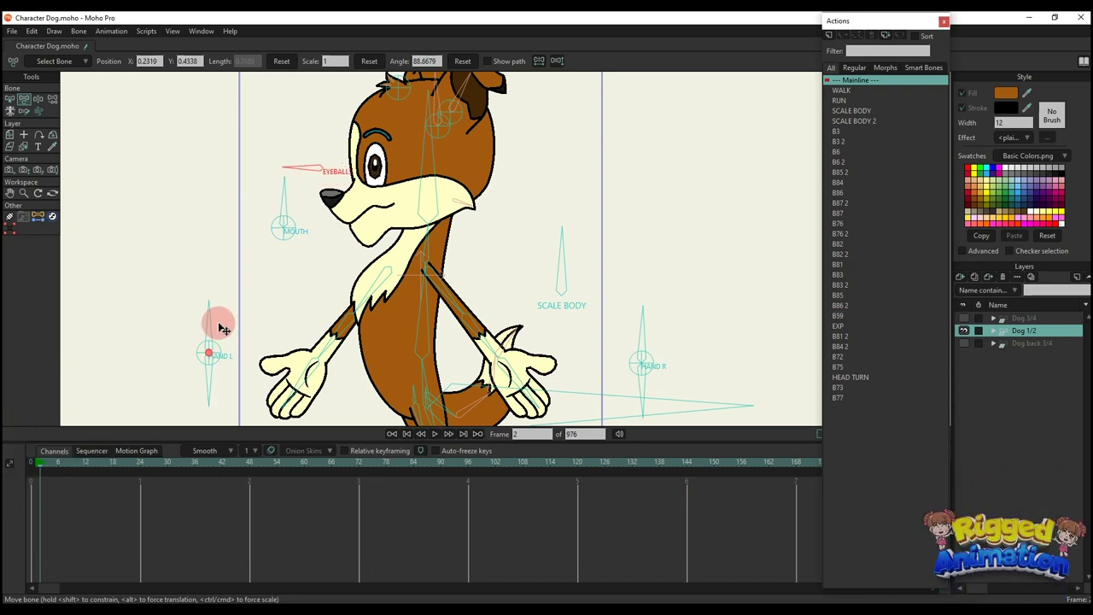
# - Try the HAND L and HAND R control bones and a front arm bone, restoring the pose by copying frame 0's keys to frame 2
pyautogui.moveTo(219, 320); pyautogui.dragTo(163, 373)
pyautogui.moveTo(633, 326); pyautogui.dragTo(699, 397)
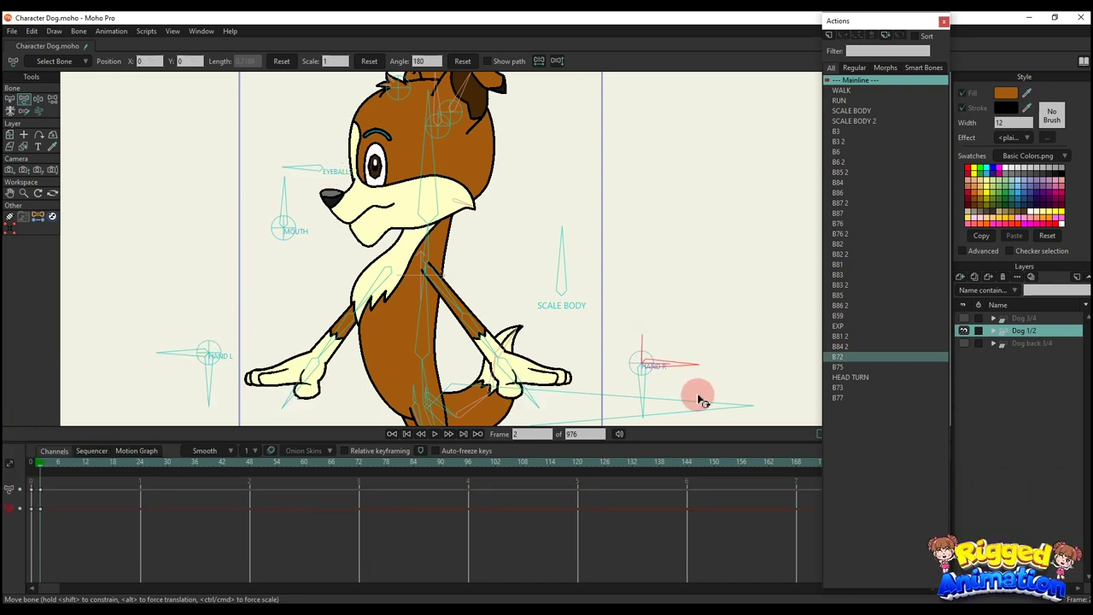
pyautogui.moveTo(321, 327); pyautogui.dragTo(313, 247)
pyautogui.click(31, 489)
pyautogui.hotkey('ctrl', 'c')
pyautogui.hotkey('ctrl', 'v')
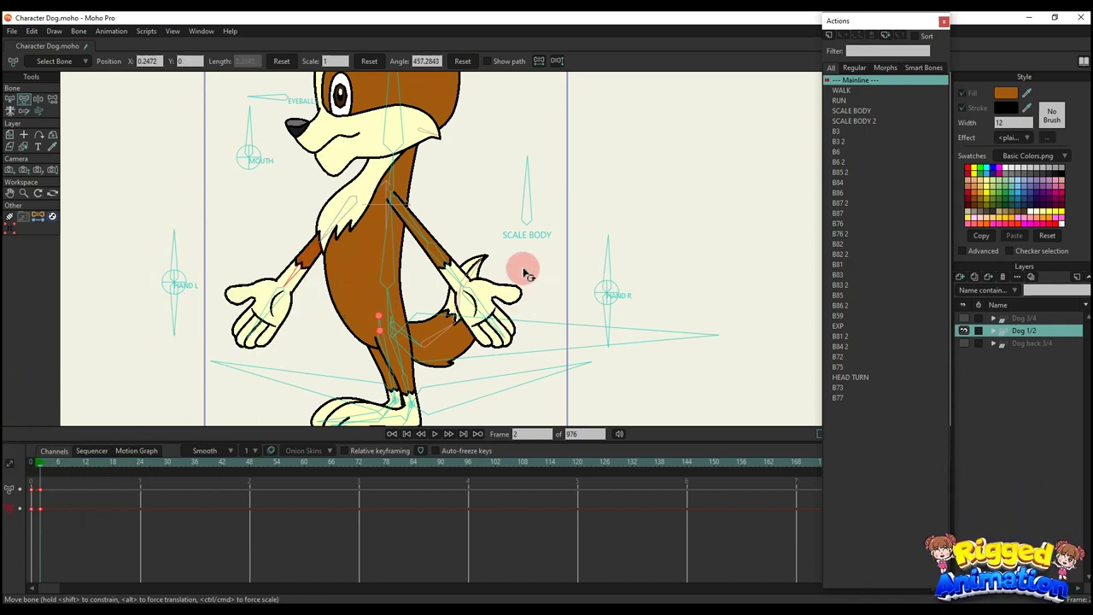
# - Try the lower HAND R control bone, bend the dog's arms in front of and behind the body, and delete the resulting keyframes
pyautogui.click(607, 304)
pyautogui.moveTo(611, 318); pyautogui.dragTo(418, 269)
pyautogui.click(621, 305)
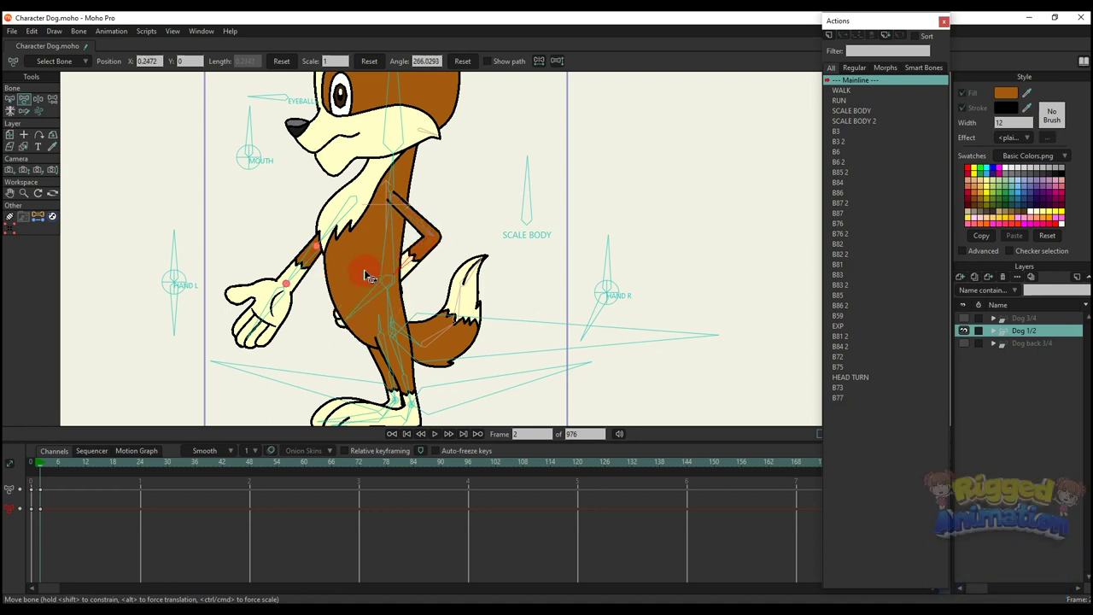
pyautogui.moveTo(337, 280); pyautogui.dragTo(362, 301)
pyautogui.scroll(-2, 361, 267)
pyautogui.click(242, 317)
pyautogui.moveTo(120, 537); pyautogui.dragTo(3, 360)
pyautogui.press('Delete')
# - Try the SCALE BODY control bone and rotate the torso, head and neck bones, returning each to its rest pose
pyautogui.click(470, 245)
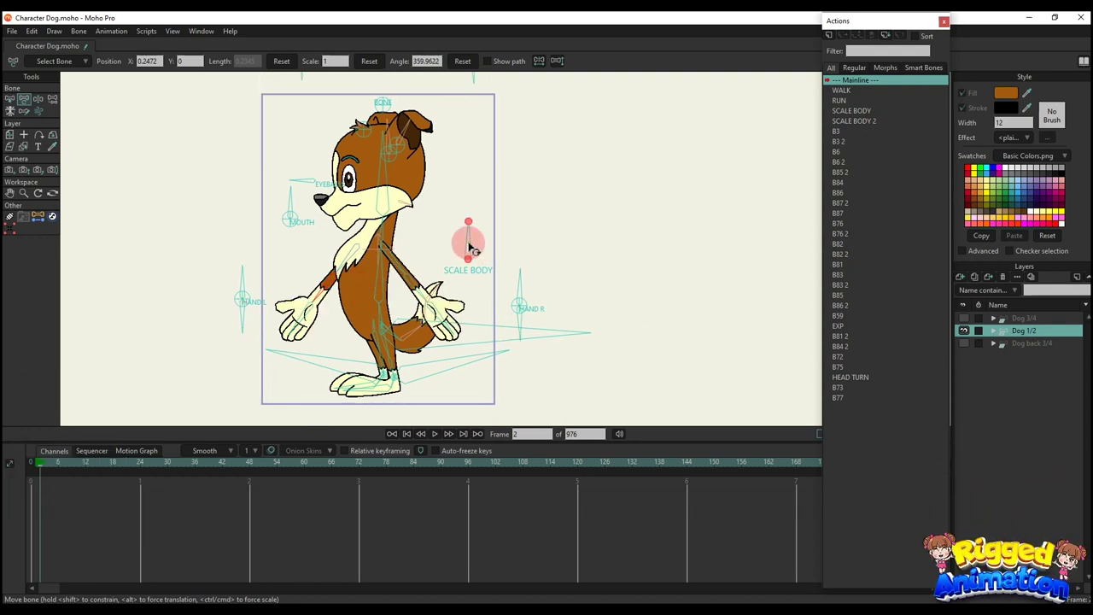
pyautogui.moveTo(472, 247); pyautogui.dragTo(404, 245)
pyautogui.moveTo(415, 272); pyautogui.dragTo(423, 272)
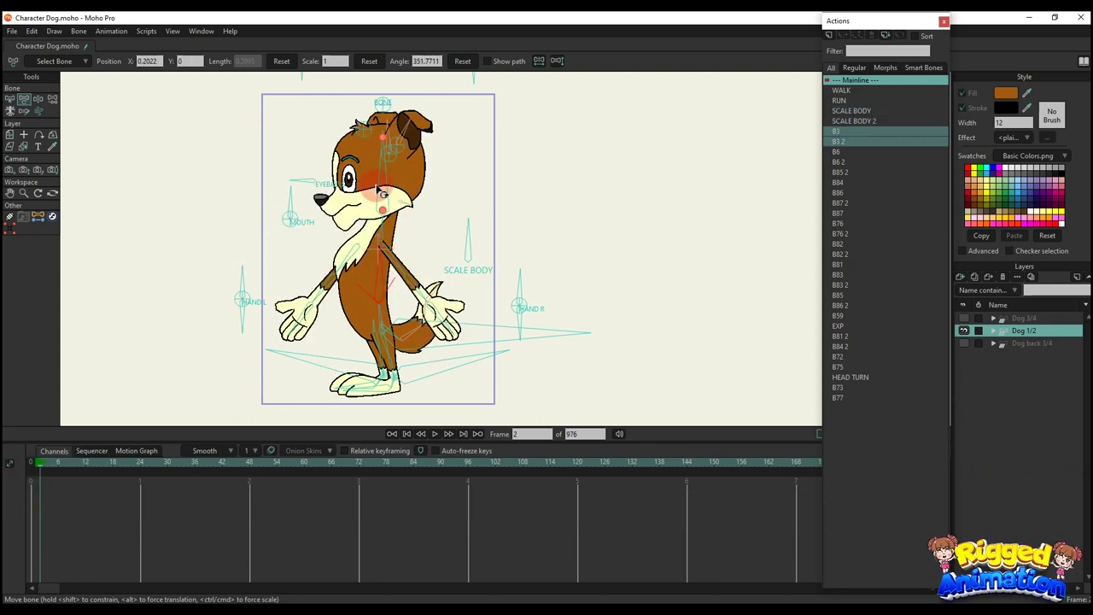
pyautogui.moveTo(390, 190); pyautogui.dragTo(382, 195)
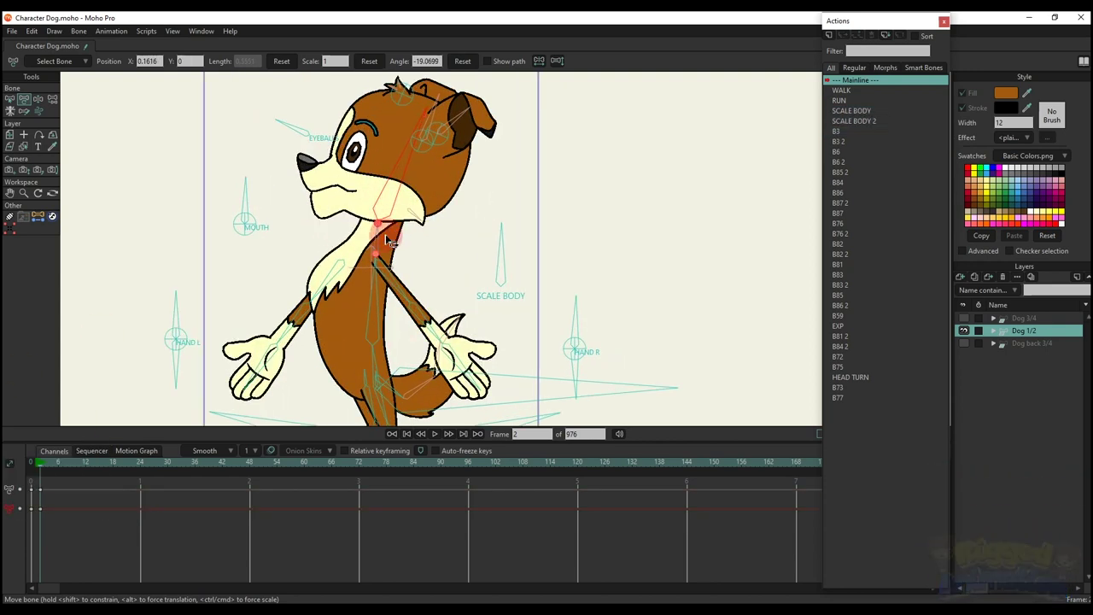
pyautogui.moveTo(385, 236); pyautogui.dragTo(387, 238)
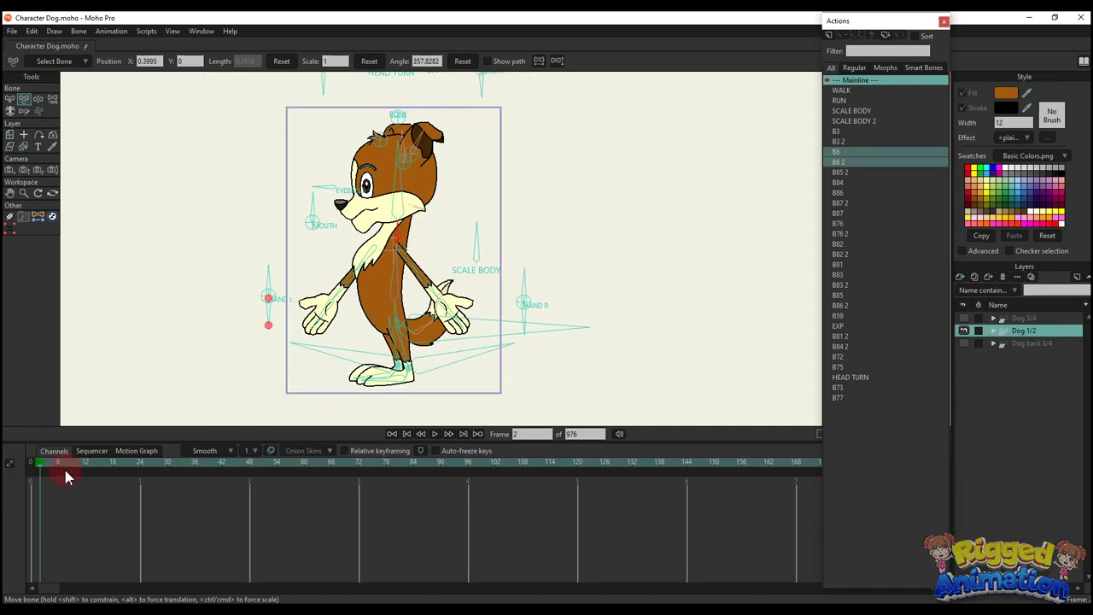
# - At frame 7, shift the hip bone forward so the knees bend, play from frame 2, and undo the shift
pyautogui.click(63, 475)
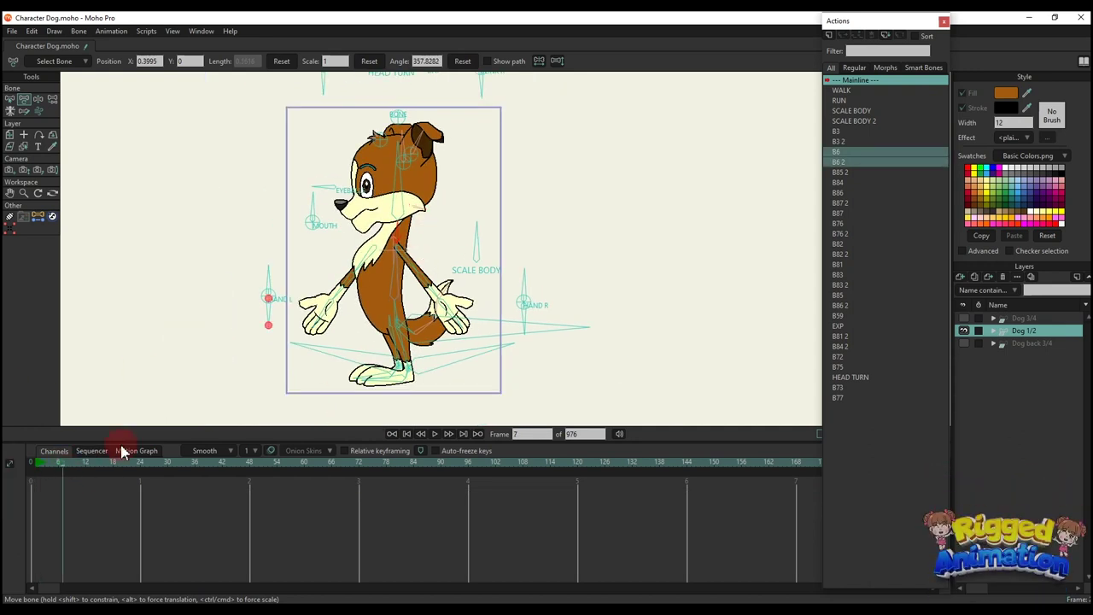
pyautogui.press('t')
pyautogui.scroll(1, 417, 333)
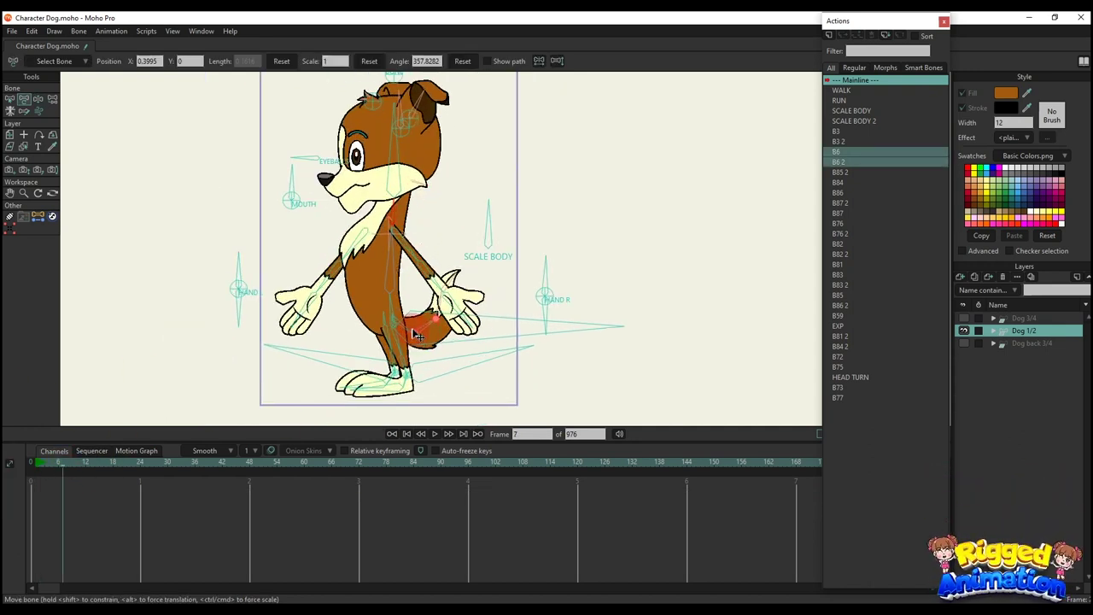
pyautogui.moveTo(416, 332); pyautogui.dragTo(81, 431)
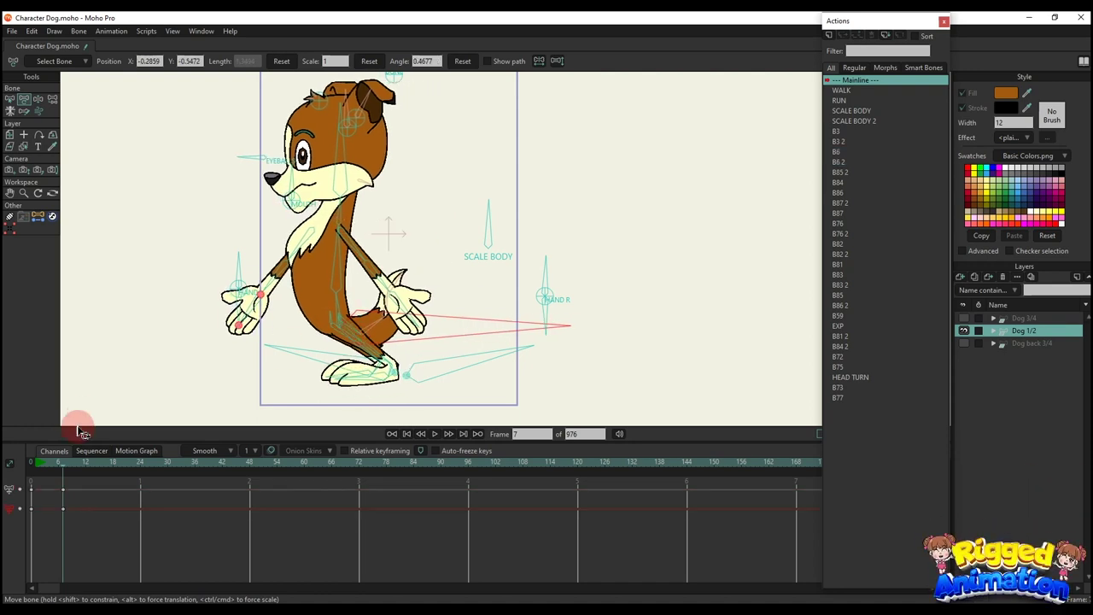
pyautogui.click(40, 462)
pyautogui.press('space')
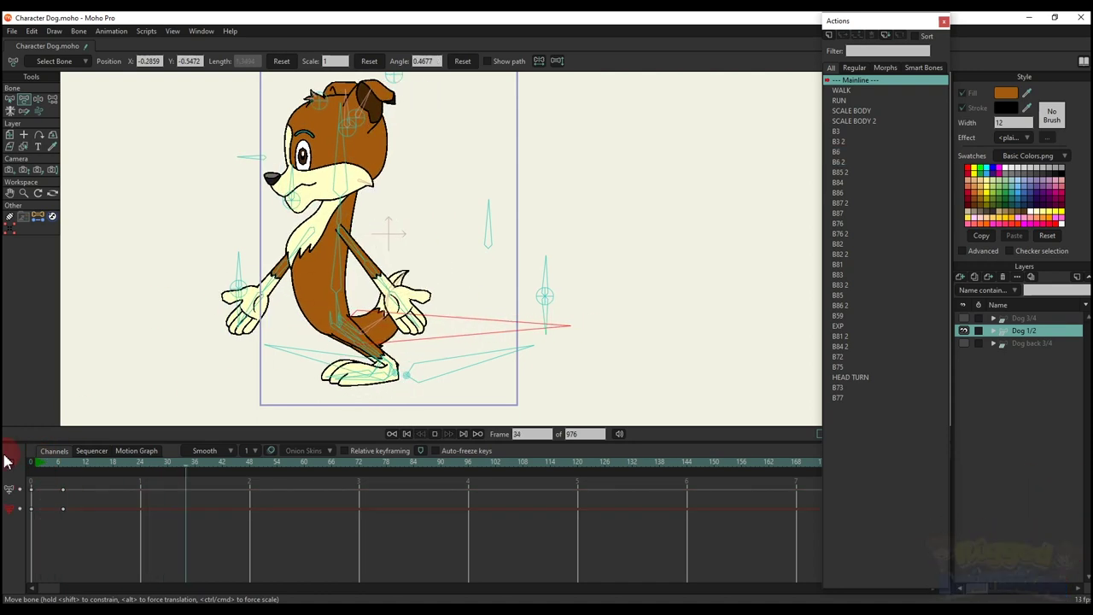
pyautogui.press('space')
pyautogui.hotkey('ctrl', 'z')
# - Freeze the pose at frame 1, try the leg and hip bones, and delete all the keyframes
pyautogui.scroll(3, 378, 361)
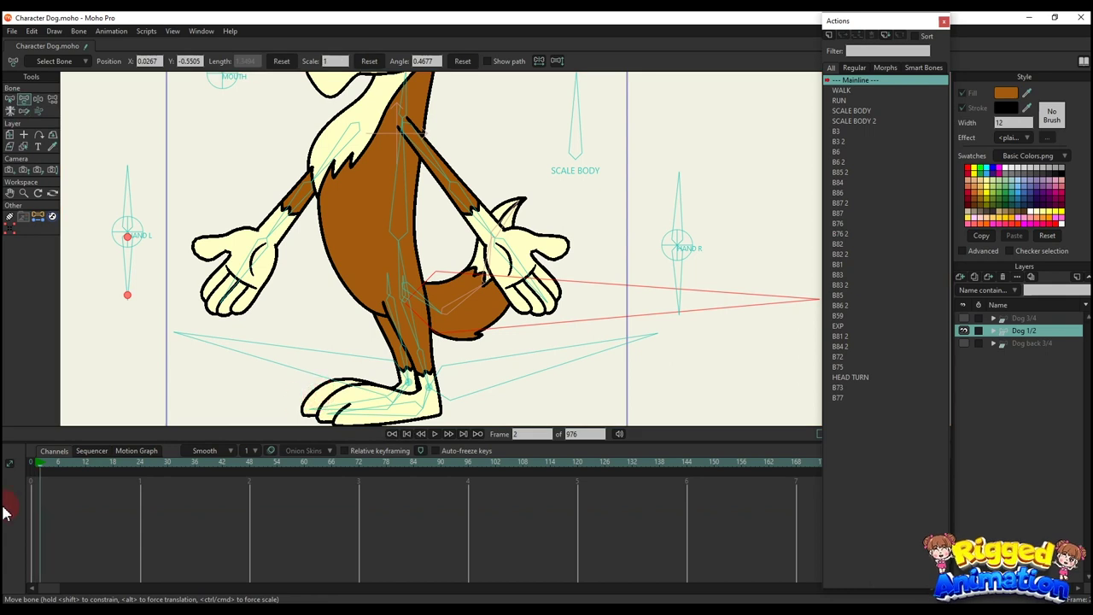
pyautogui.hotkey('ctrl', 'f')
pyautogui.moveTo(50, 571); pyautogui.dragTo(36, 488)
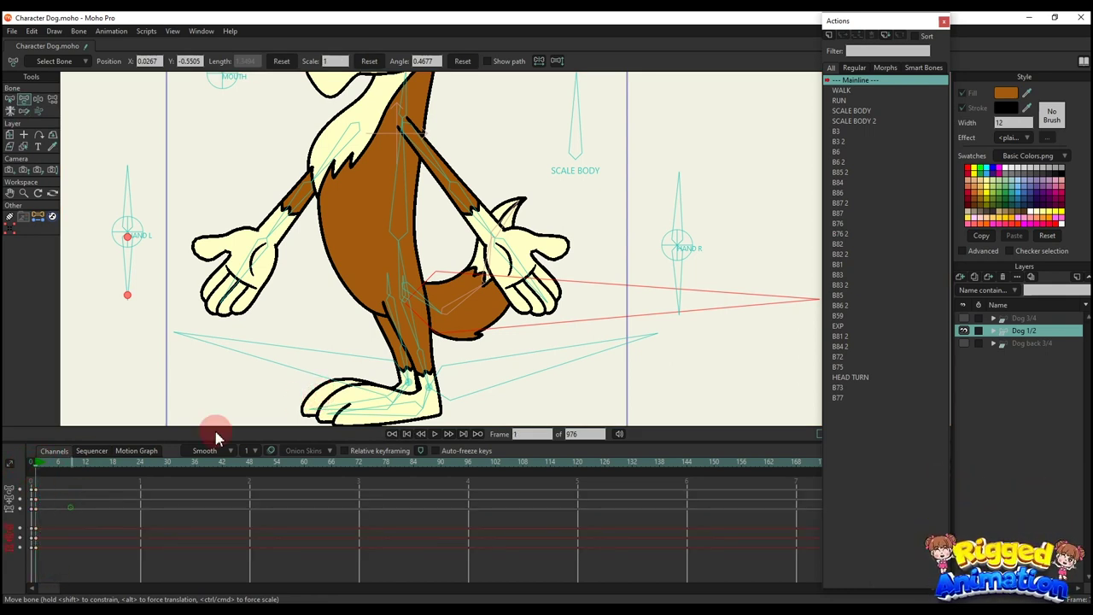
pyautogui.click(380, 339)
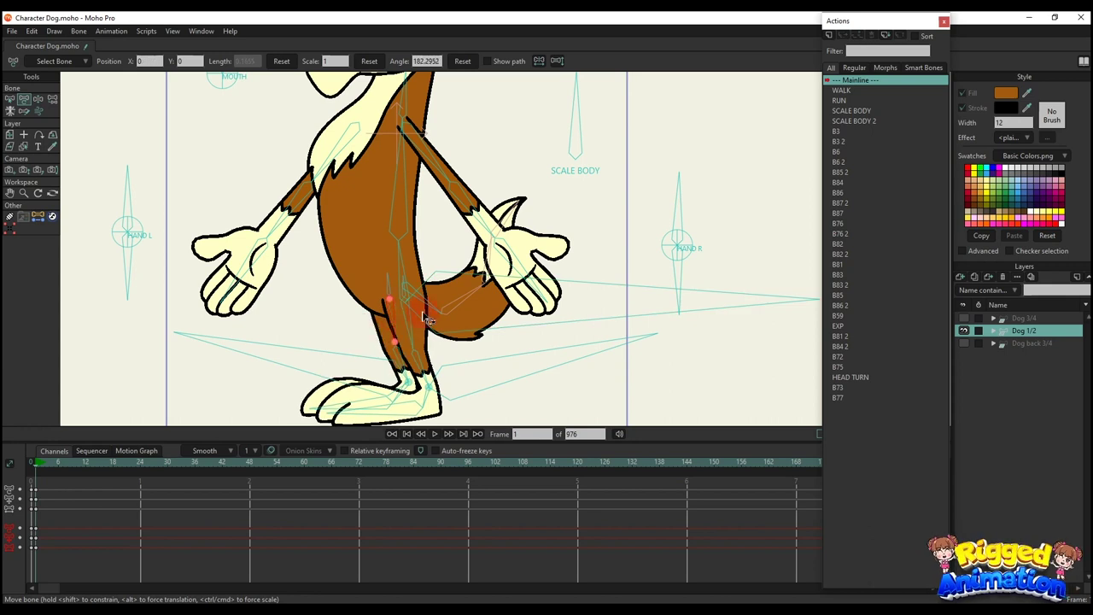
pyautogui.scroll(-2, 427, 318)
pyautogui.moveTo(437, 308)
pyautogui.mouseDown()
pyautogui.moveTo(429, 311)
pyautogui.moveTo(441, 310)
pyautogui.moveTo(432, 284)
pyautogui.moveTo(438, 320)
pyautogui.moveTo(438, 299)
pyautogui.mouseUp()
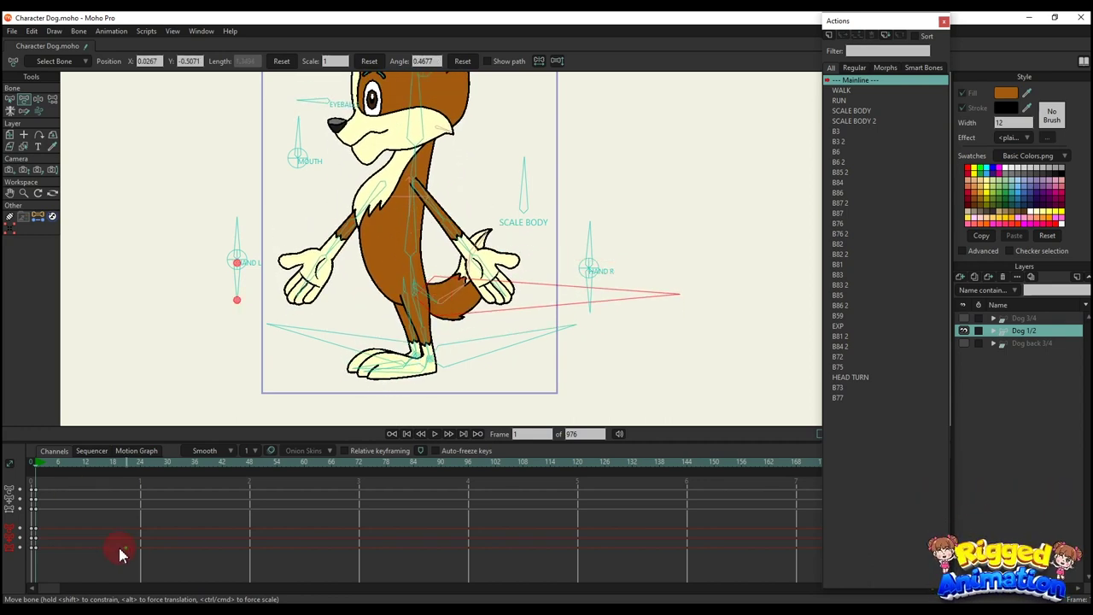
pyautogui.moveTo(120, 548); pyautogui.dragTo(18, 448)
pyautogui.press('Delete')
# - Try lowering the control bones with the BONE handle above the head, and undo the move
pyautogui.scroll(-4, 358, 275)
pyautogui.moveTo(374, 225); pyautogui.dragTo(350, 268)
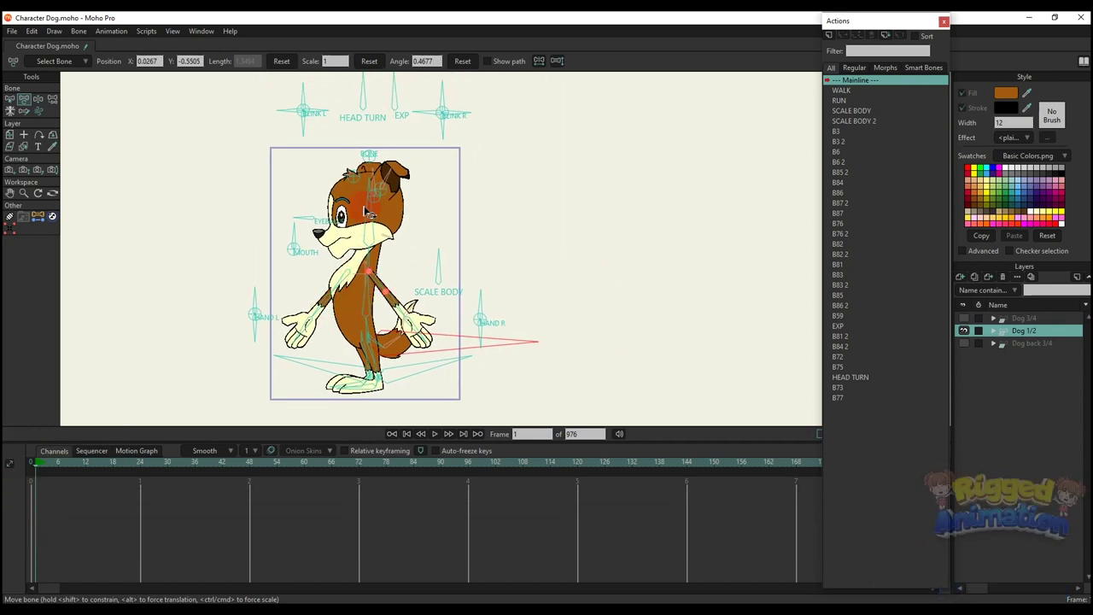
pyautogui.moveTo(373, 158); pyautogui.dragTo(364, 227)
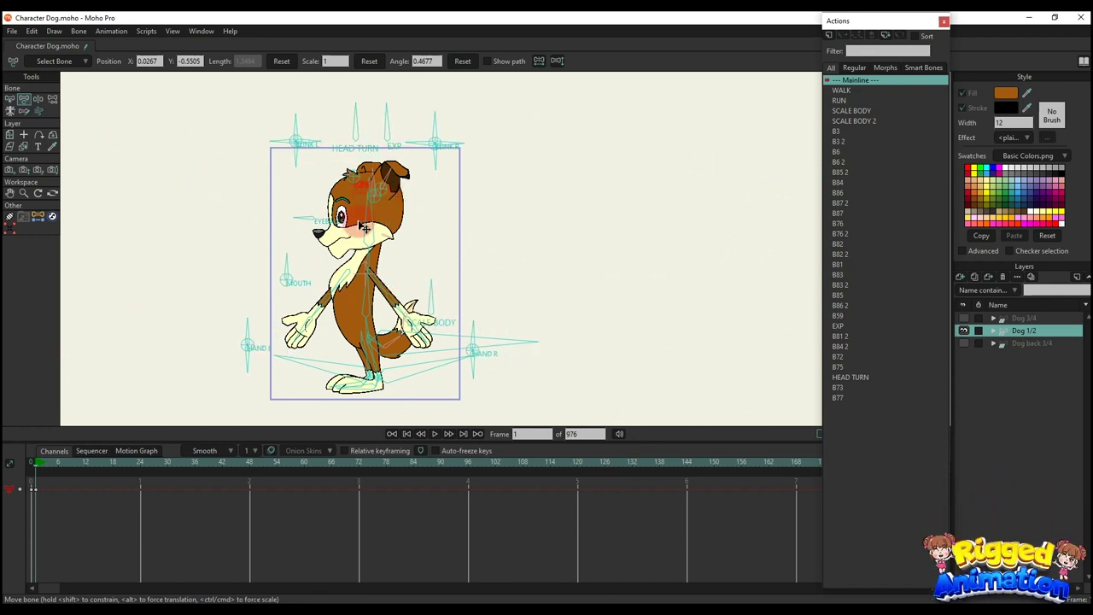
pyautogui.hotkey('ctrl', 'z')
# - At frame 0, select the hair, ear and tail bones and hide the selected bones
pyautogui.click(32, 462)
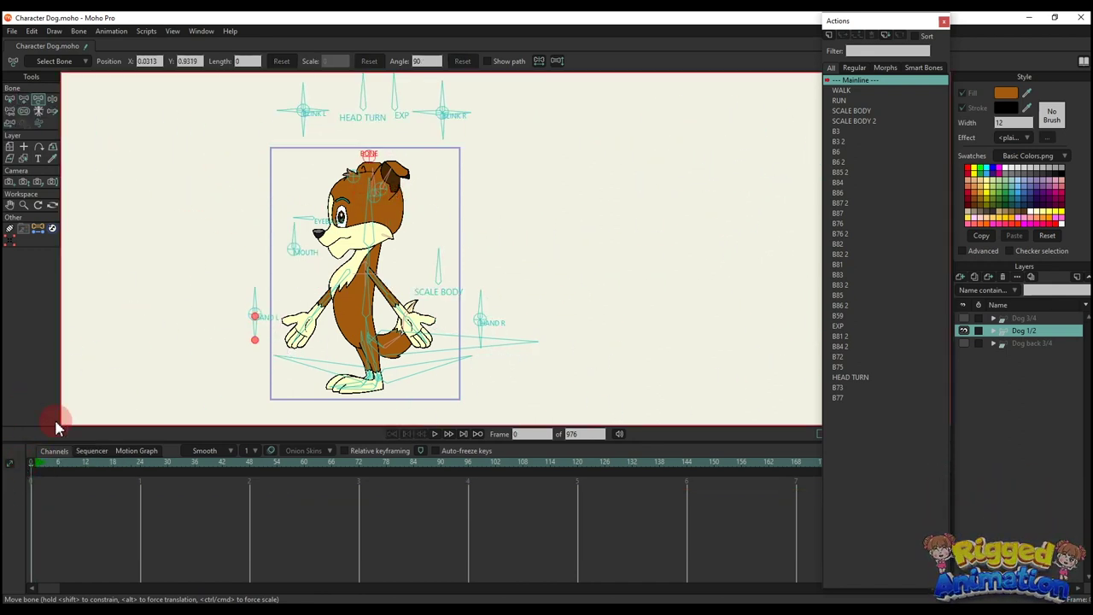
pyautogui.press('b')
pyautogui.scroll(5, 374, 166)
pyautogui.click(323, 196)
pyautogui.scroll(3, 316, 190)
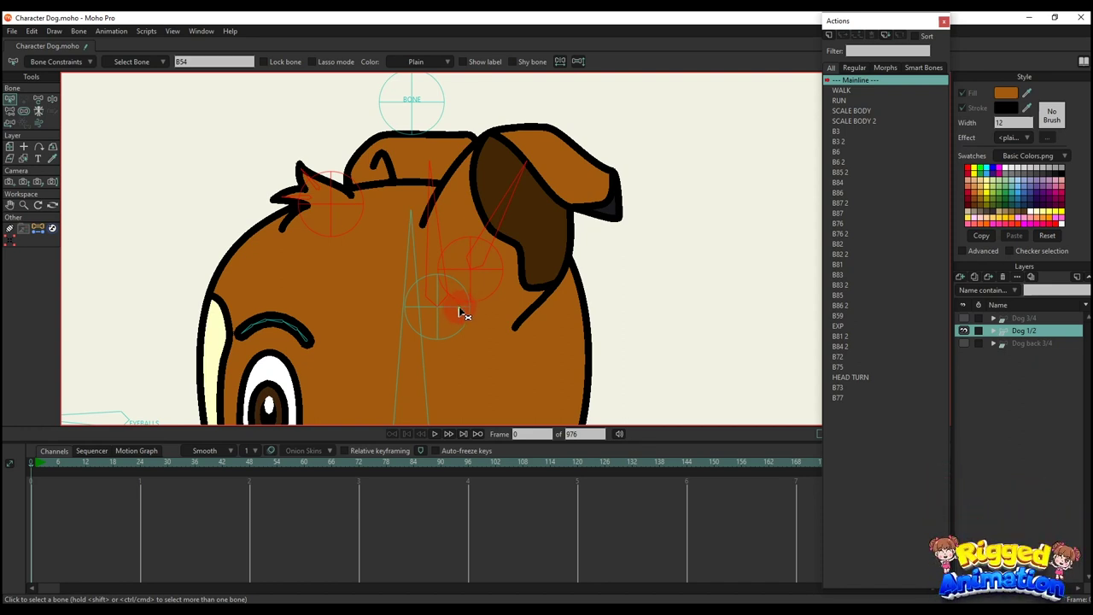
pyautogui.scroll(-4, 466, 308)
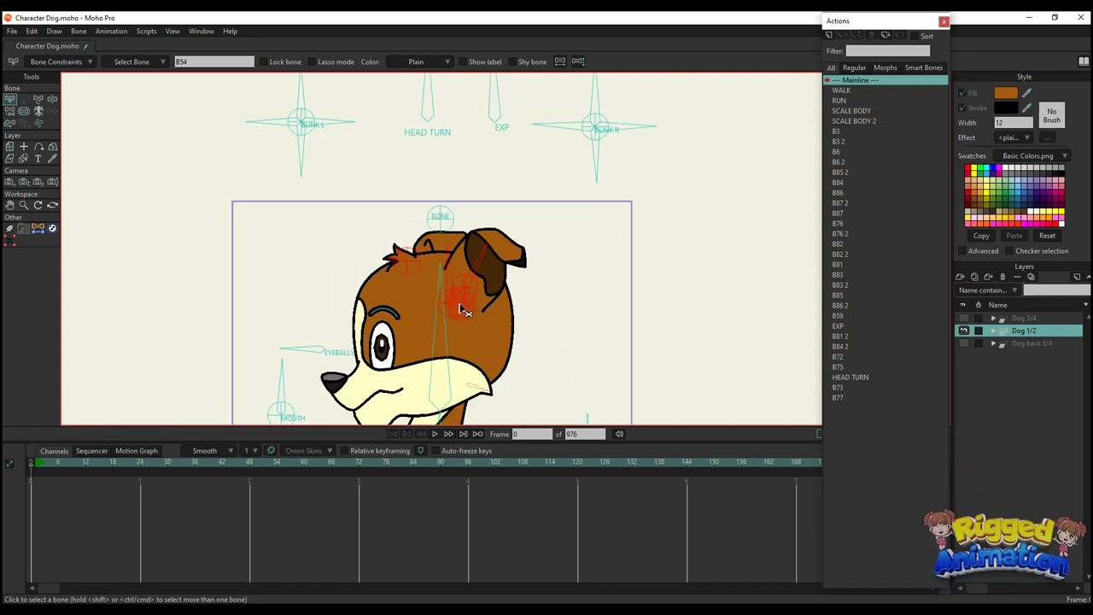
pyautogui.scroll(2, 461, 315)
pyautogui.scroll(-3, 472, 309)
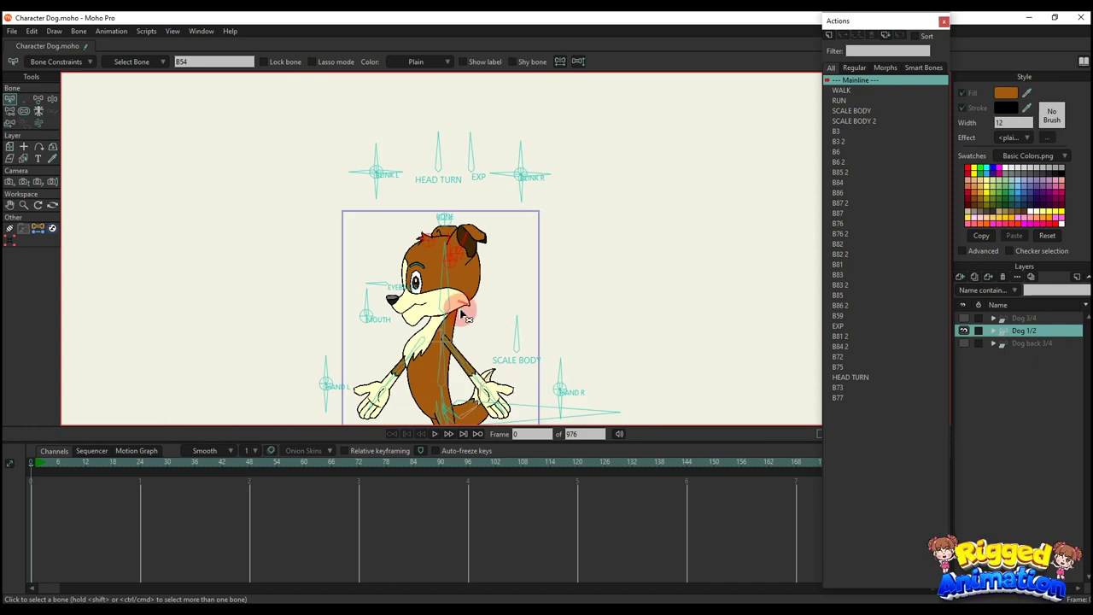
pyautogui.scroll(5, 420, 346)
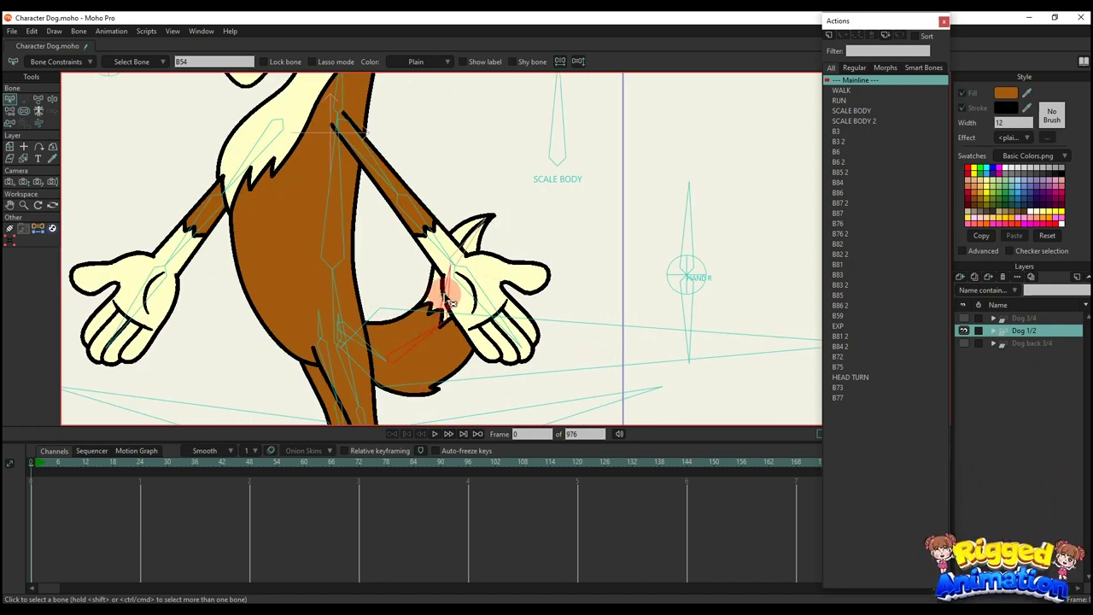
pyautogui.scroll(-5, 468, 241)
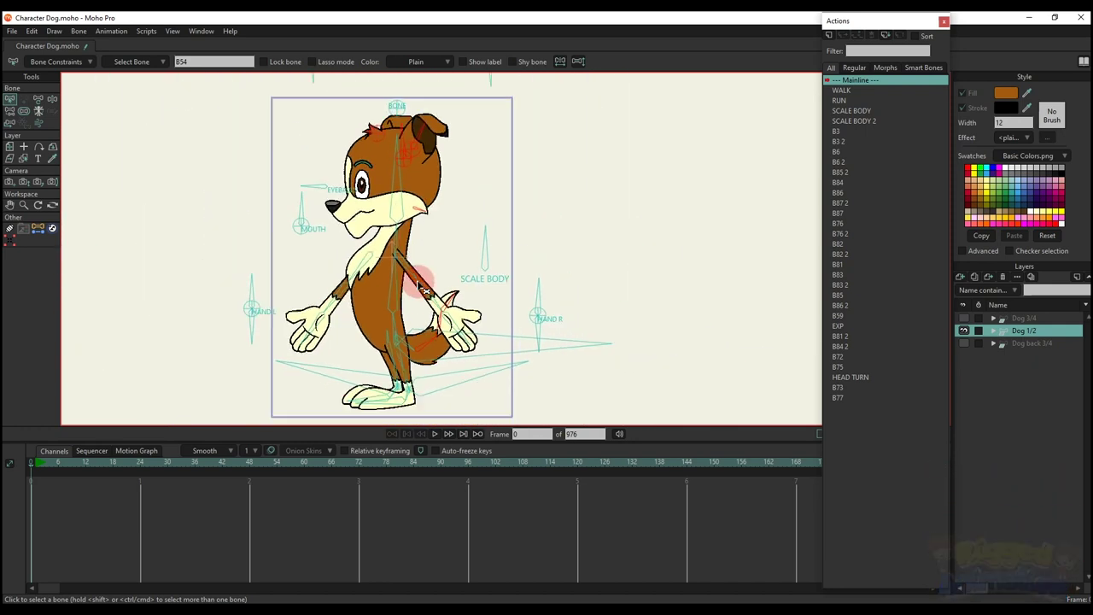
pyautogui.click(78, 32)
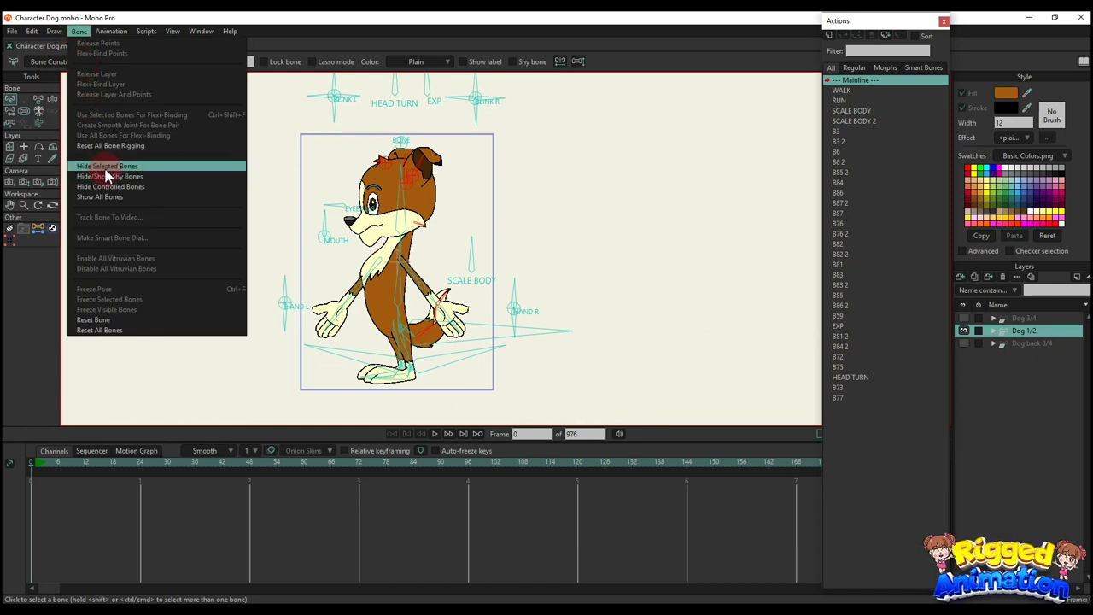
pyautogui.click(454, 227)
pyautogui.scroll(-2, 472, 249)
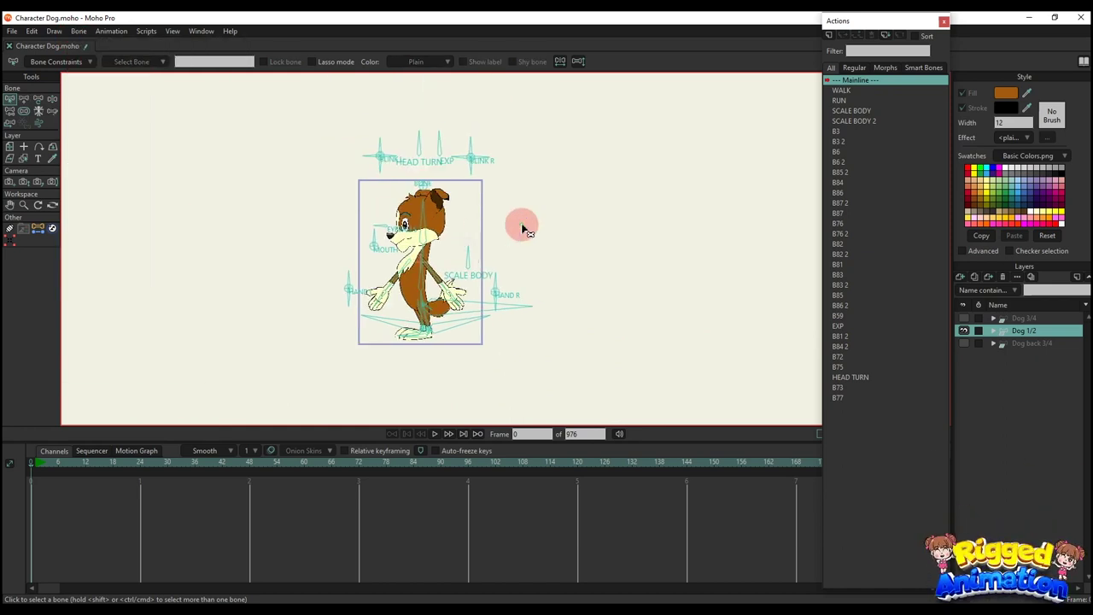
# - Insert the WALK action into the Dog 1/2 layer's mainline timeline at frame 2
pyautogui.click(842, 90)
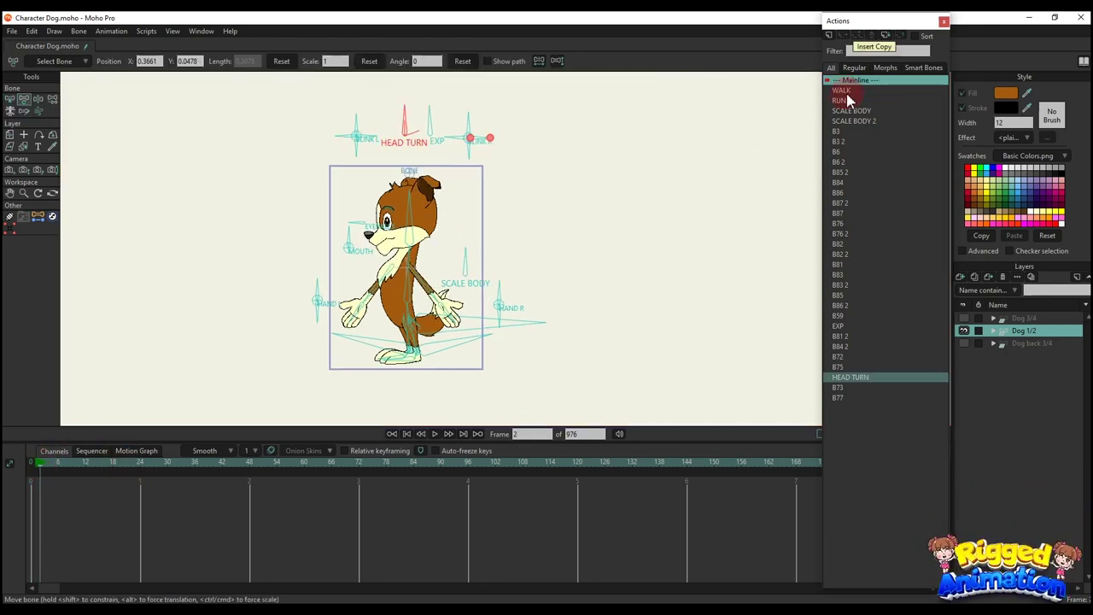
pyautogui.click(842, 36)
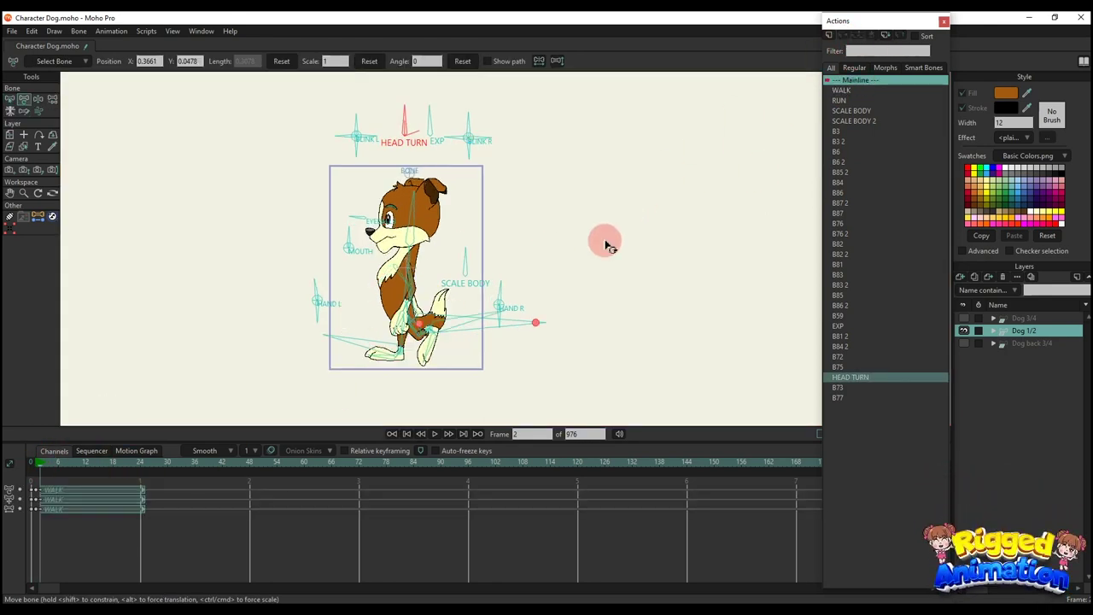
# - Play the WALK cycle, insert the RUN action into the mainline at frame 74, and preview the run from there
pyautogui.press('space')
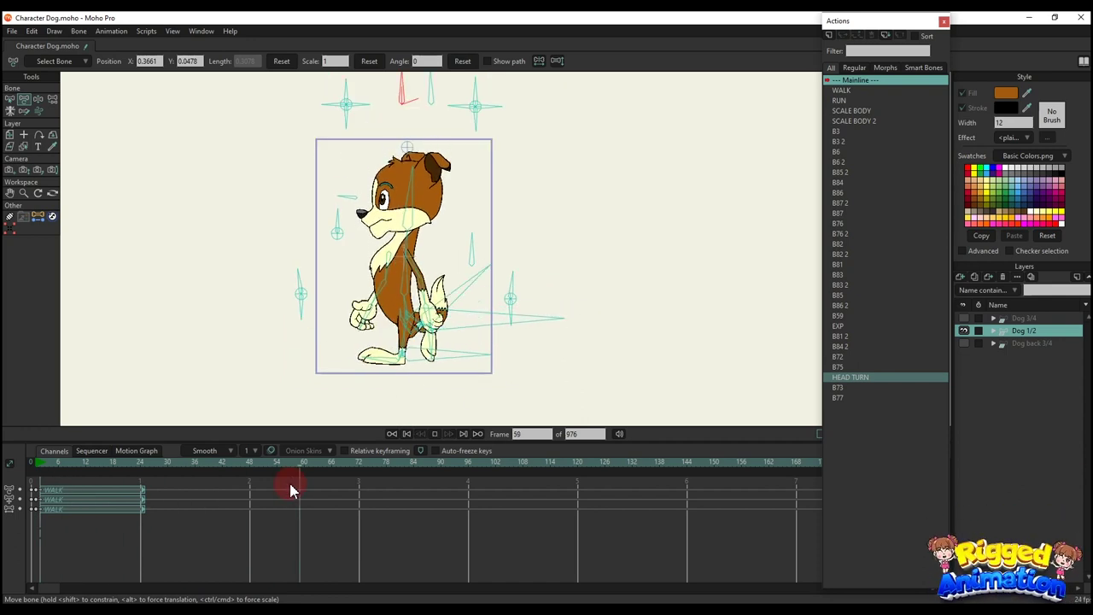
pyautogui.press('space')
pyautogui.click(839, 100)
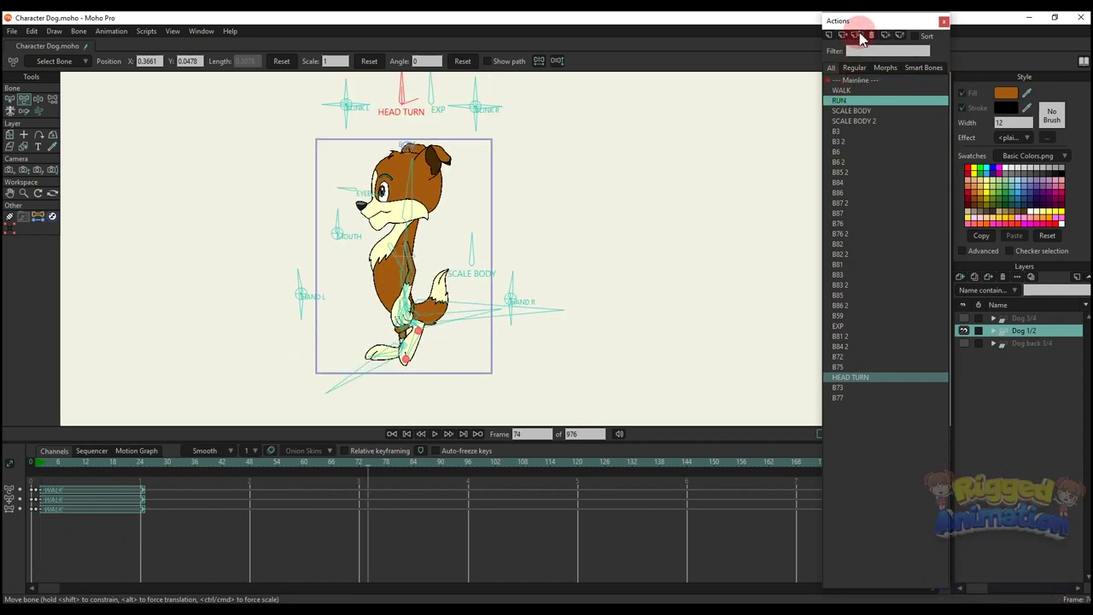
pyautogui.click(860, 41)
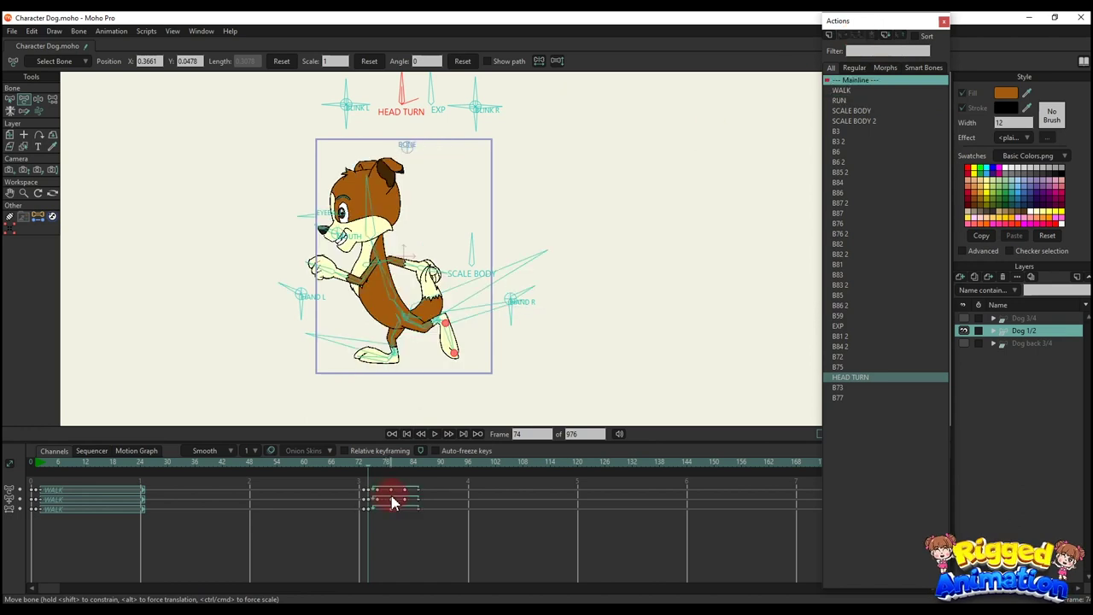
pyautogui.press('space')
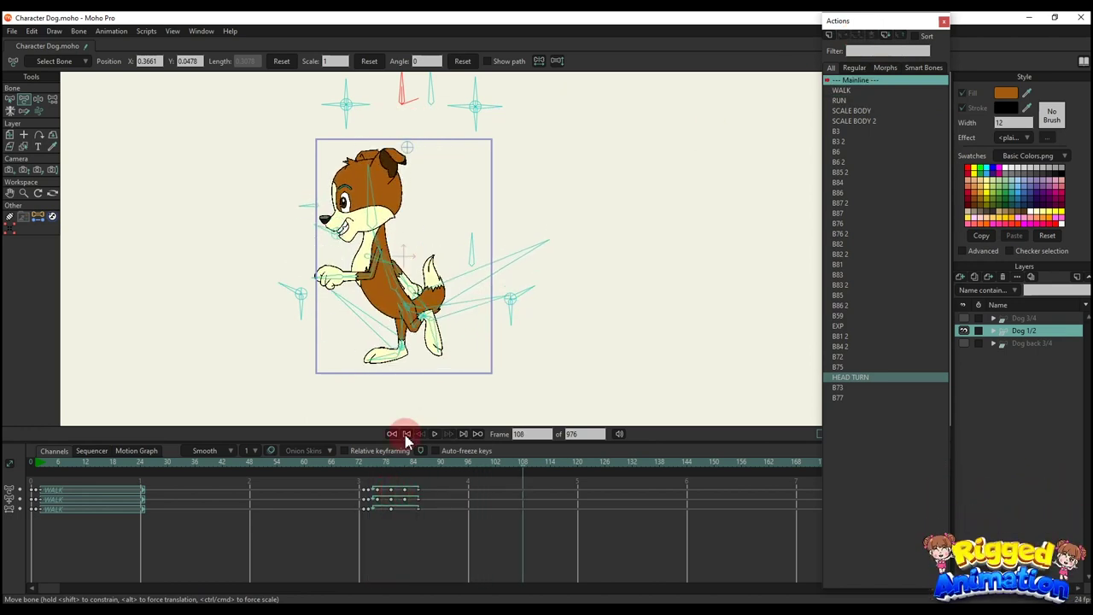
pyautogui.click(367, 465)
# - Rotate the BLINK L bone to 210° at frame 74 for an angry eye and delete its rotation keyframes after that frame
pyautogui.scroll(5, 337, 111)
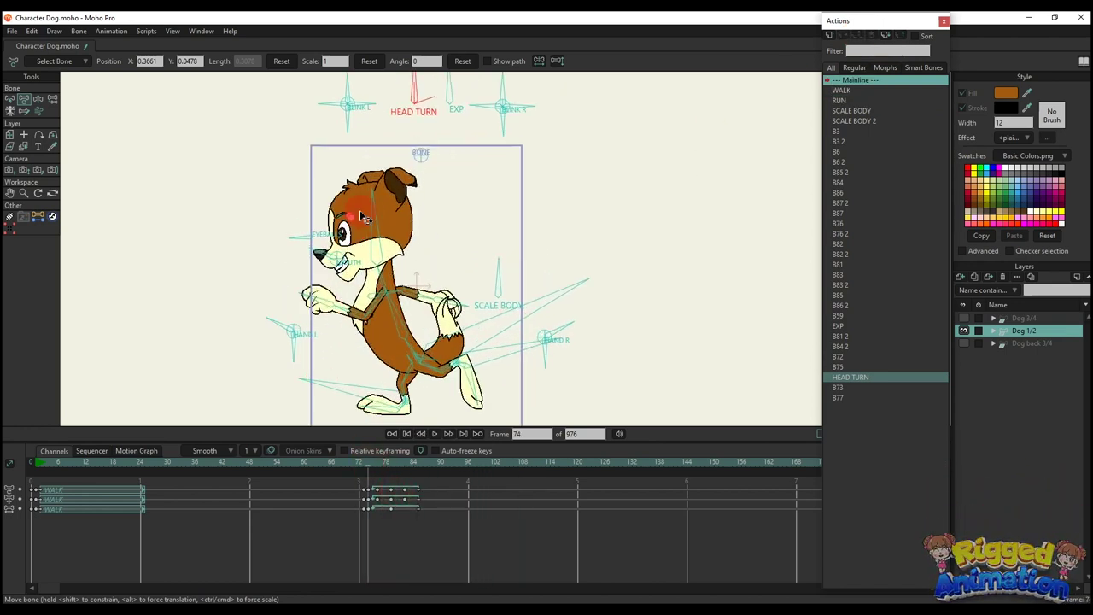
pyautogui.click(345, 109)
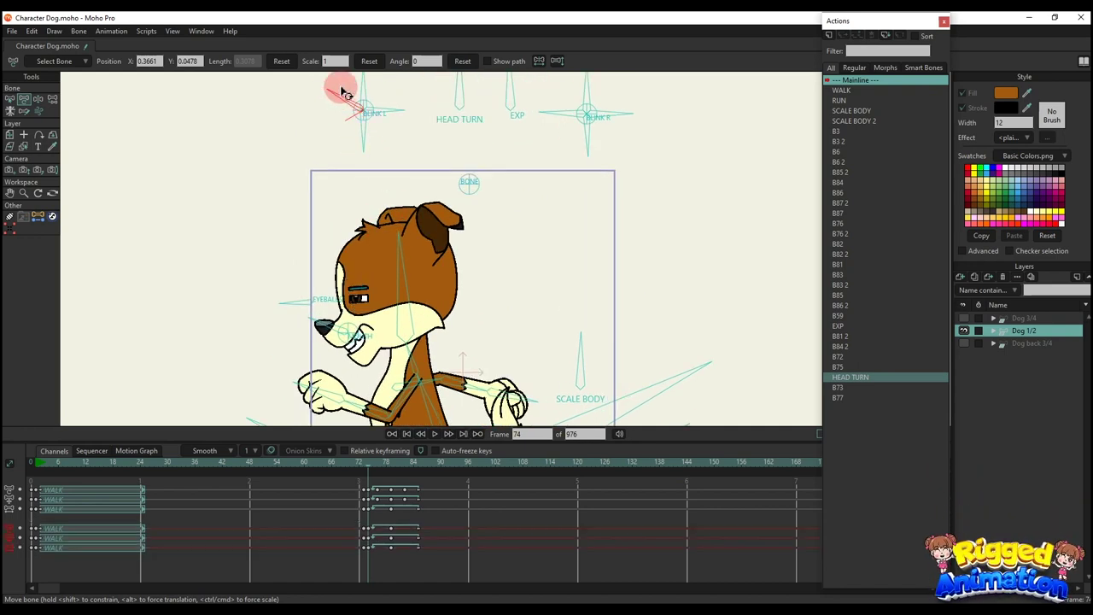
pyautogui.moveTo(341, 93); pyautogui.dragTo(341, 161)
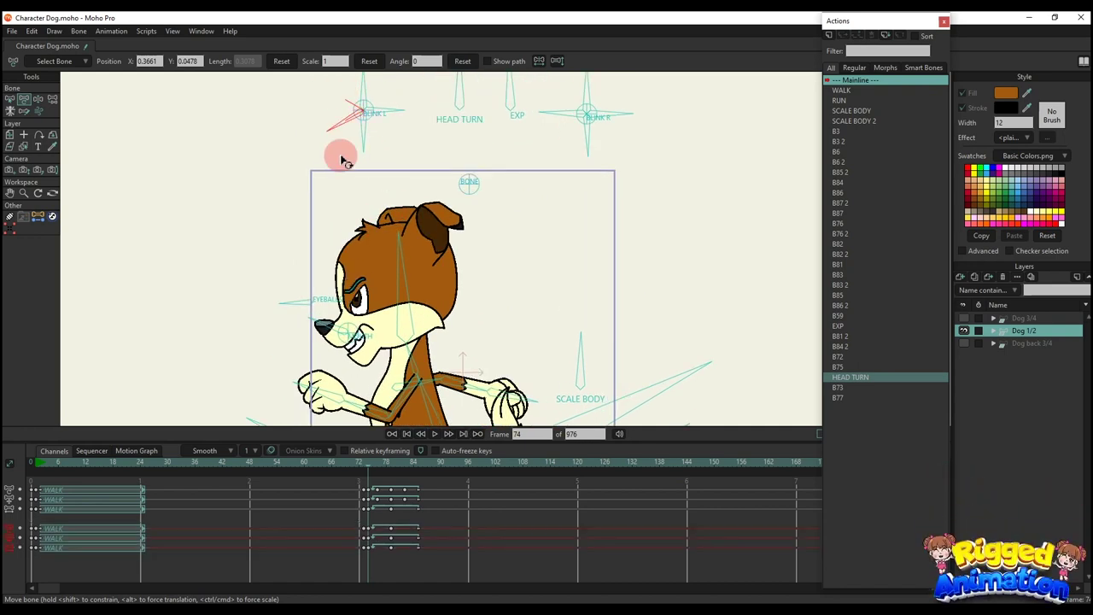
pyautogui.click(367, 410)
pyautogui.click(367, 540)
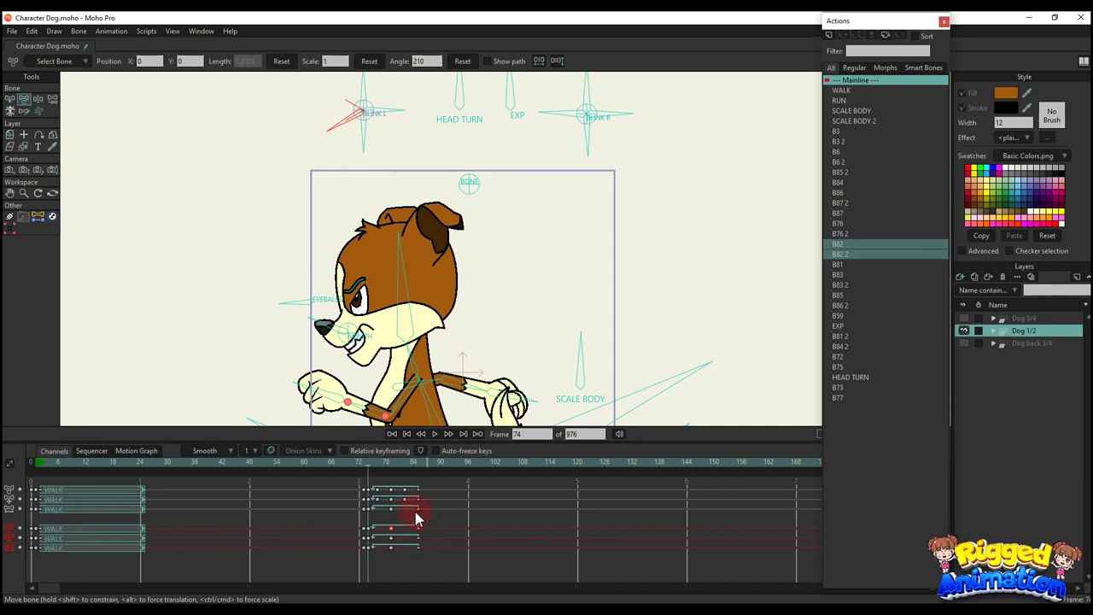
# - Move the EYEBALLS bone slightly at frame 74 and delete its selected keyframes inside the RUN section
pyautogui.click(318, 303)
pyautogui.scroll(1, 320, 310)
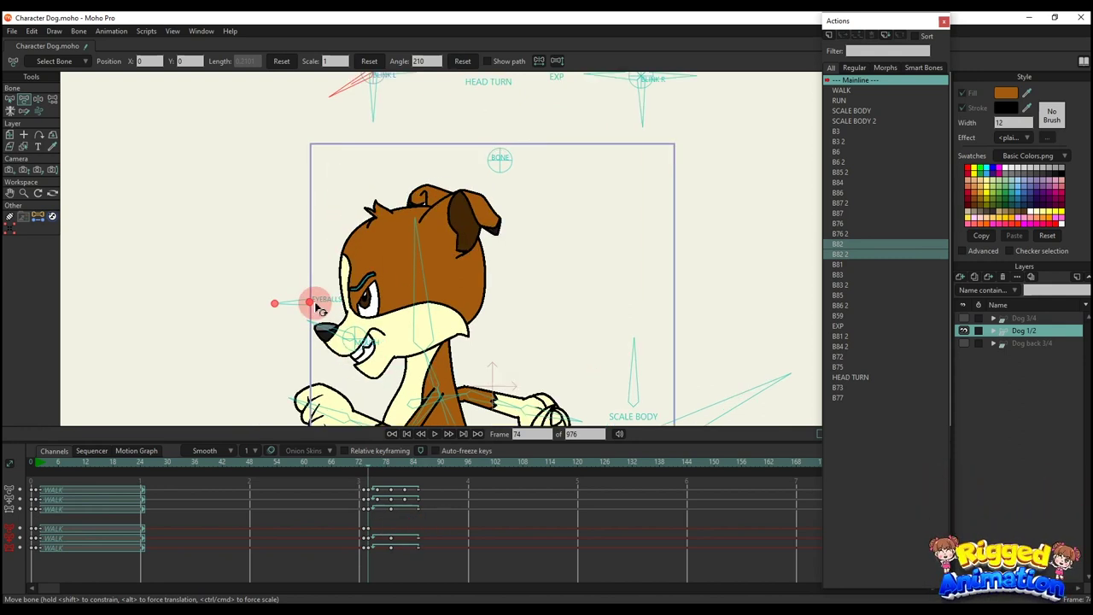
pyautogui.moveTo(316, 308); pyautogui.dragTo(314, 312)
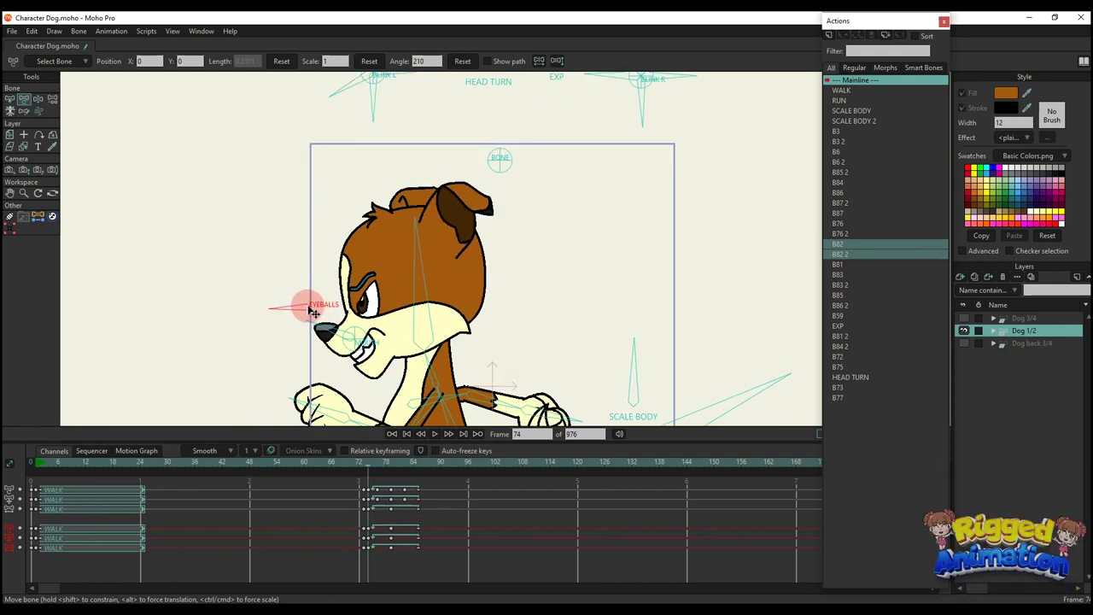
pyautogui.click(382, 539)
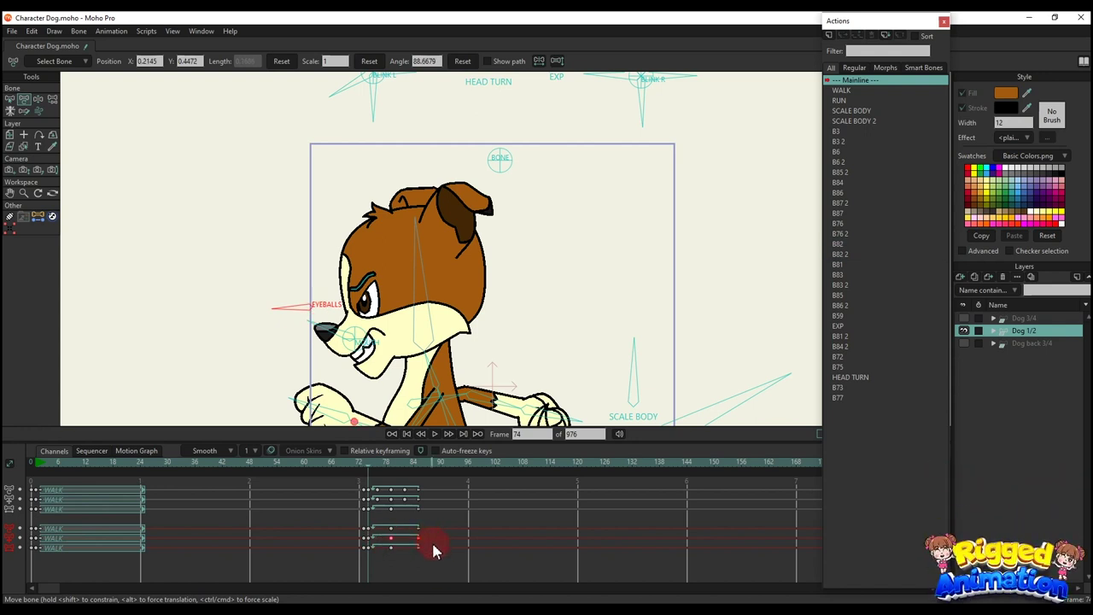
pyautogui.press('Delete')
# - Play the run to frame 99, key the HEAD TURN bone there, and rotate it to -70° at frame 104
pyautogui.scroll(-4, 394, 325)
pyautogui.press('space')
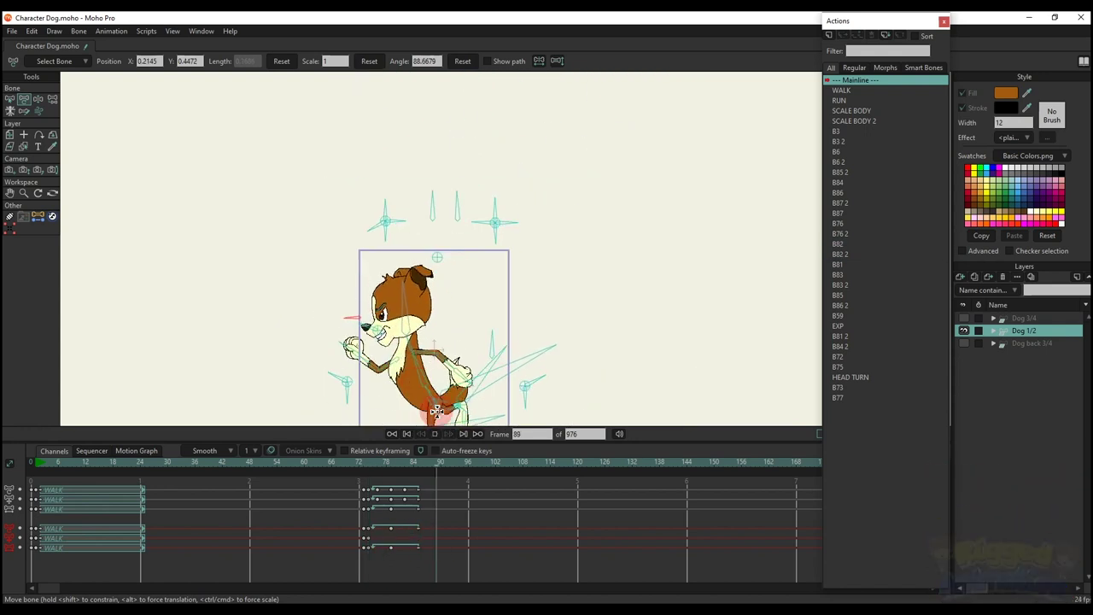
pyautogui.click(427, 213)
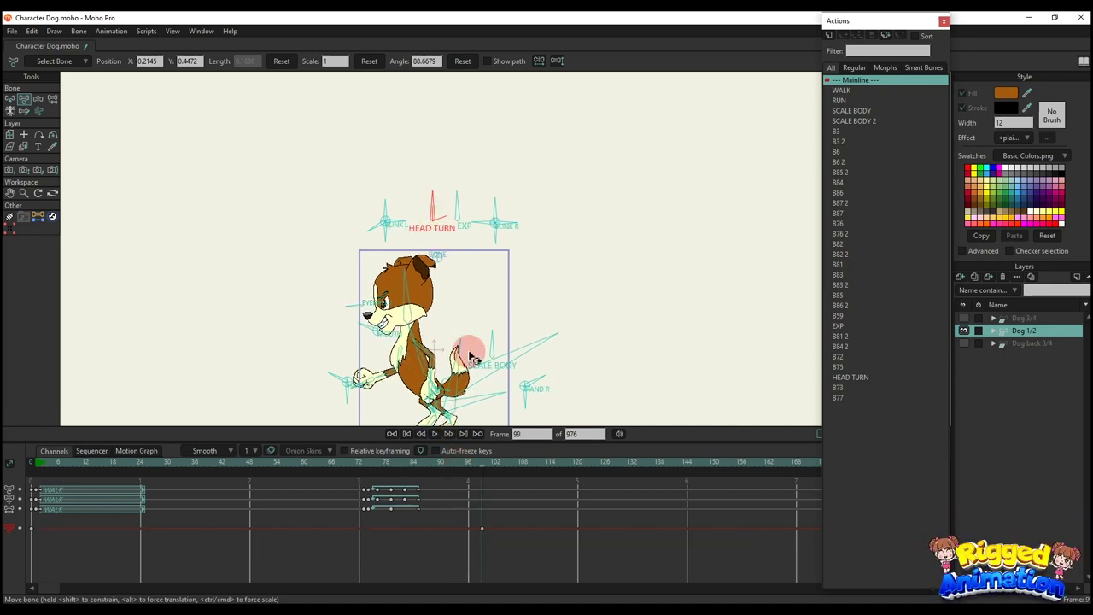
pyautogui.click(499, 469)
pyautogui.moveTo(429, 217); pyautogui.dragTo(483, 252)
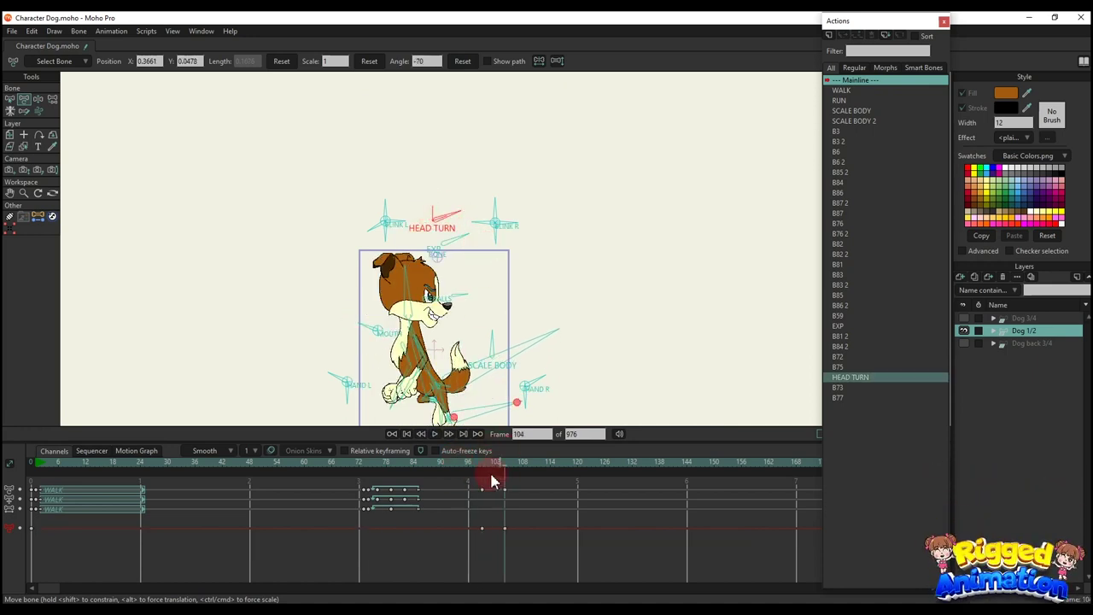
# - Play the animation from frame 74 to check the run with the head turn, stopping at frame 129
pyautogui.click(370, 472)
pyautogui.moveTo(522, 346); pyautogui.dragTo(495, 270)
pyautogui.scroll(2, 484, 284)
pyautogui.press('space')
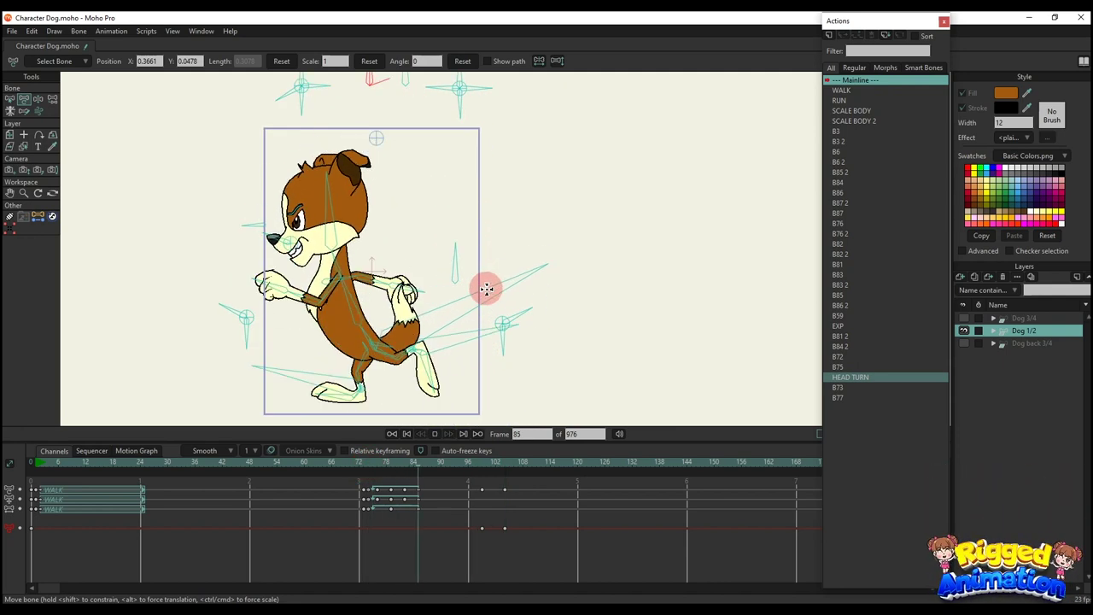
pyautogui.scroll(-2, 486, 289)
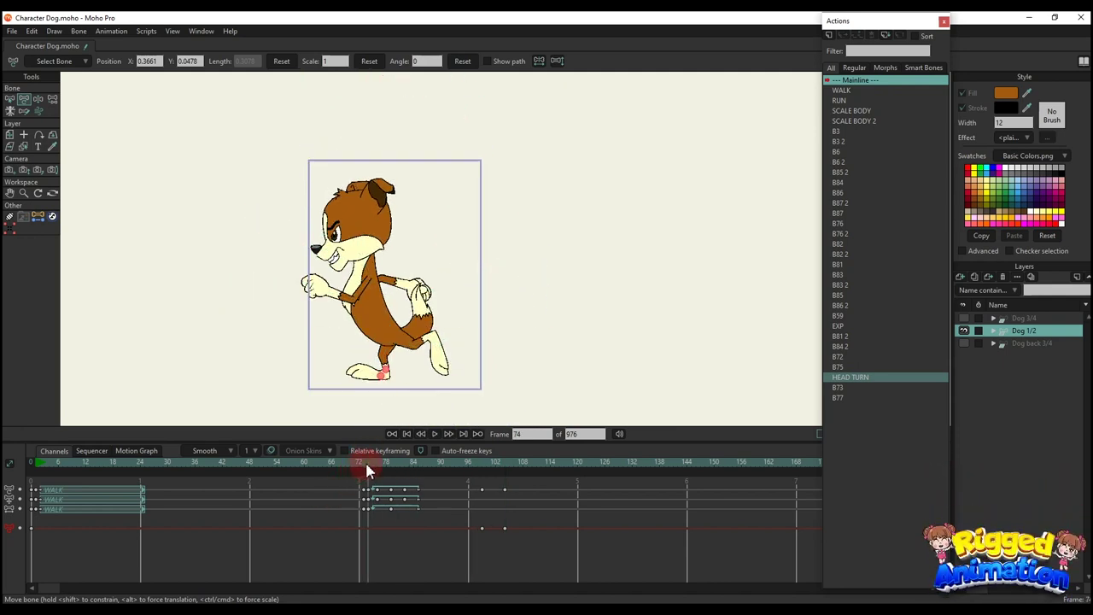
pyautogui.press('space')
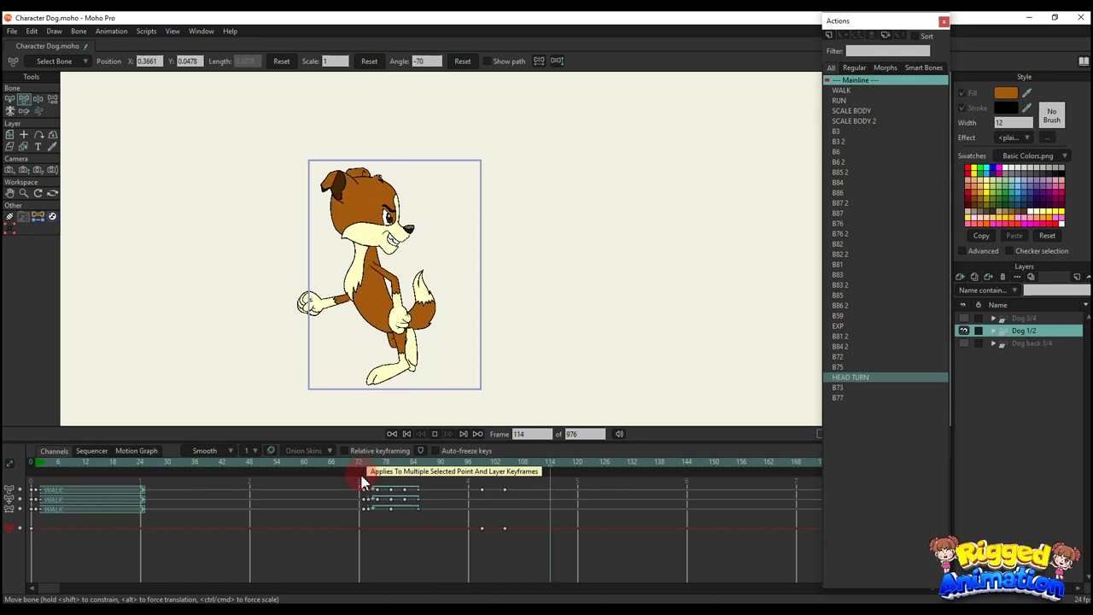
pyautogui.press('space')
# - Key the HEAD TURN bone at frame 129, return it to 0° at frame 134, and play the result
pyautogui.moveTo(448, 274); pyautogui.dragTo(462, 297)
pyautogui.scroll(-2, 461, 297)
pyautogui.click(448, 273)
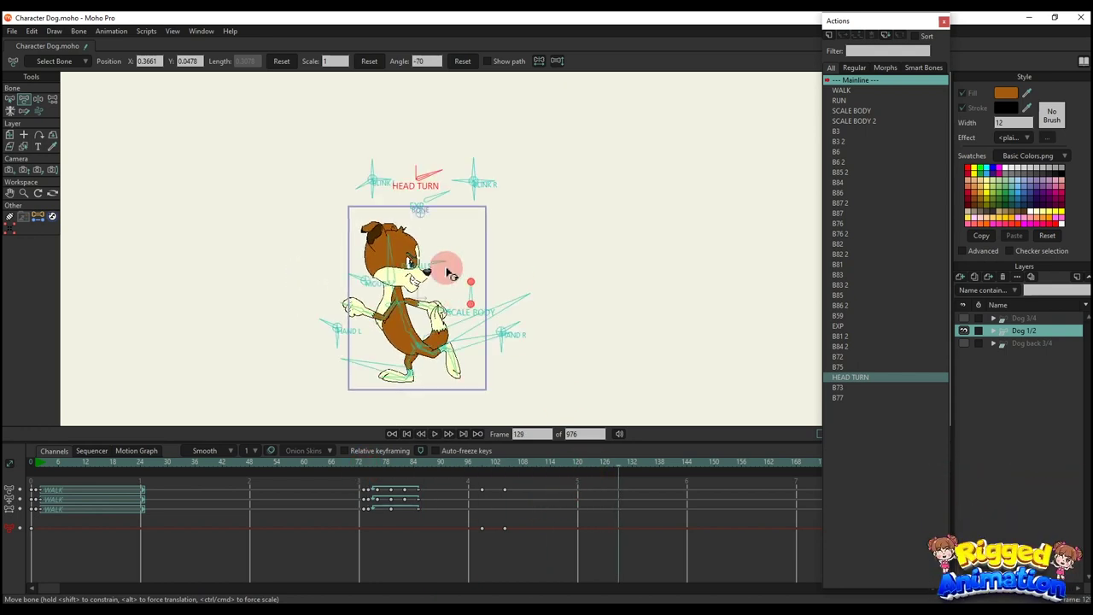
pyautogui.click(641, 467)
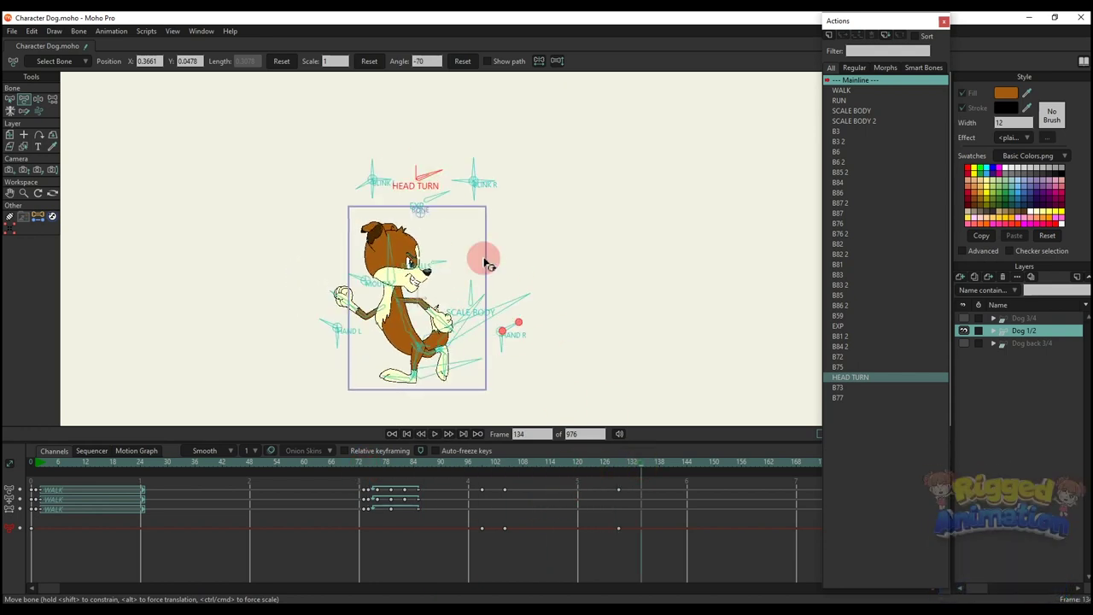
pyautogui.moveTo(427, 176); pyautogui.dragTo(400, 176)
pyautogui.scroll(2, 424, 235)
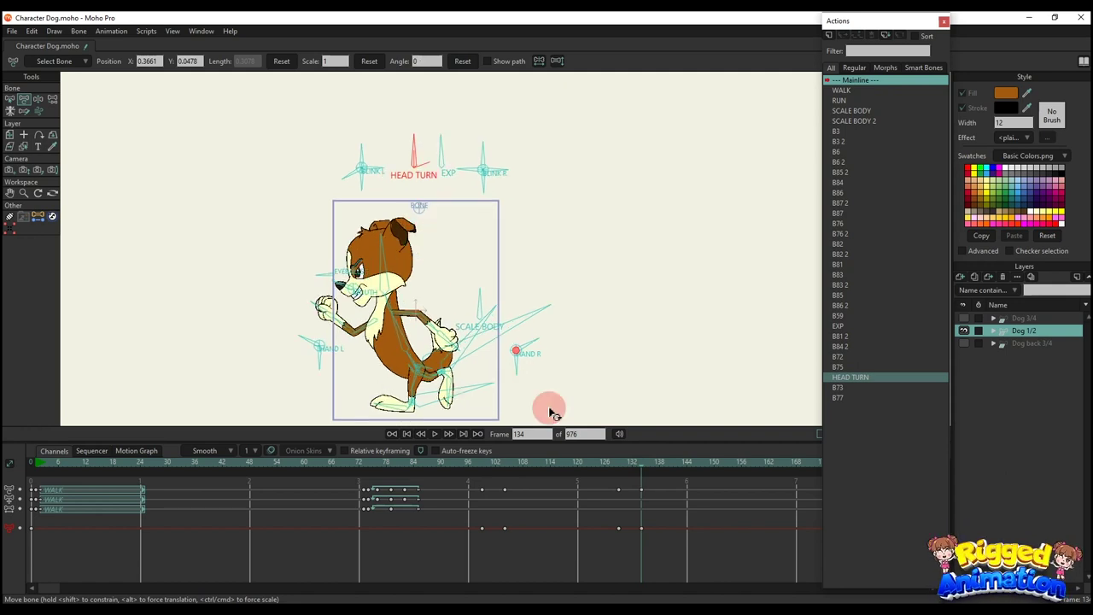
pyautogui.click(592, 462)
pyautogui.press('space')
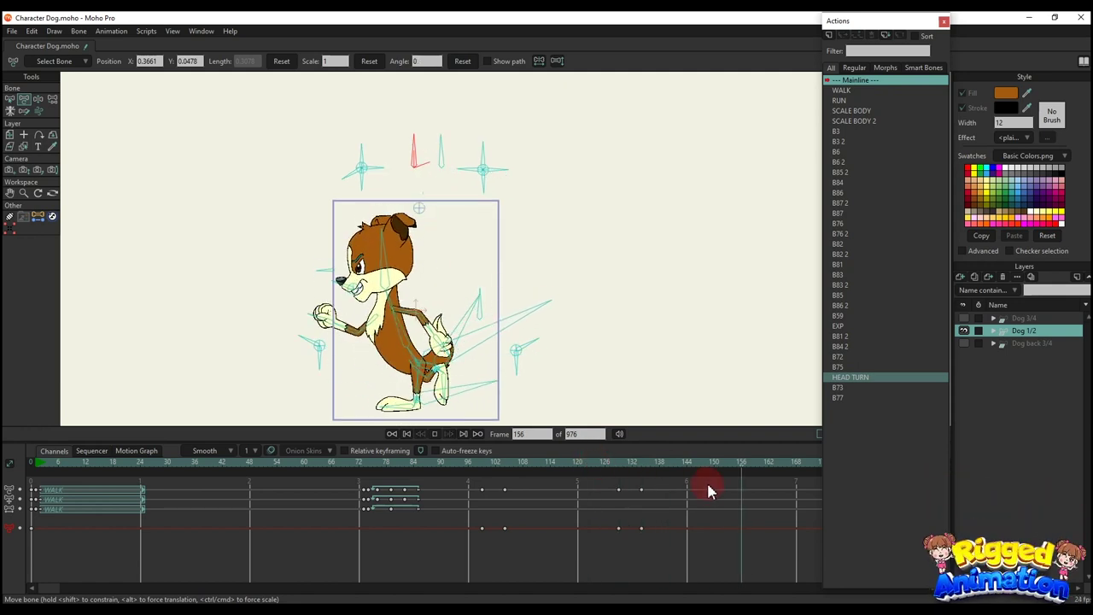
pyautogui.press('space')
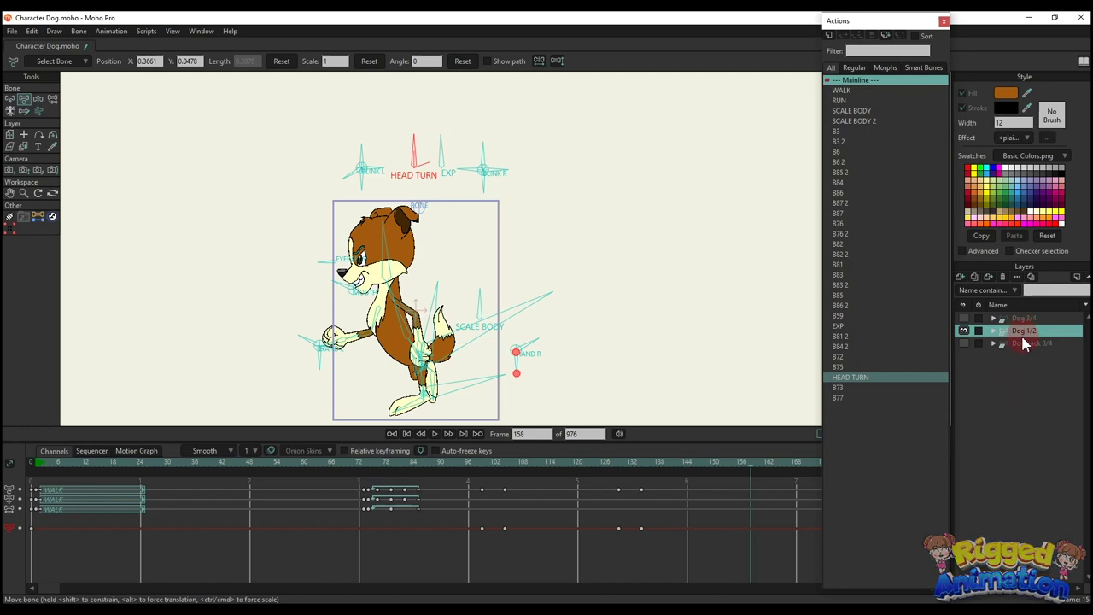
# - Select and delete all keyframes of the Dog 1/2 layer and return to frame 0
pyautogui.moveTo(712, 548); pyautogui.dragTo(17, 453)
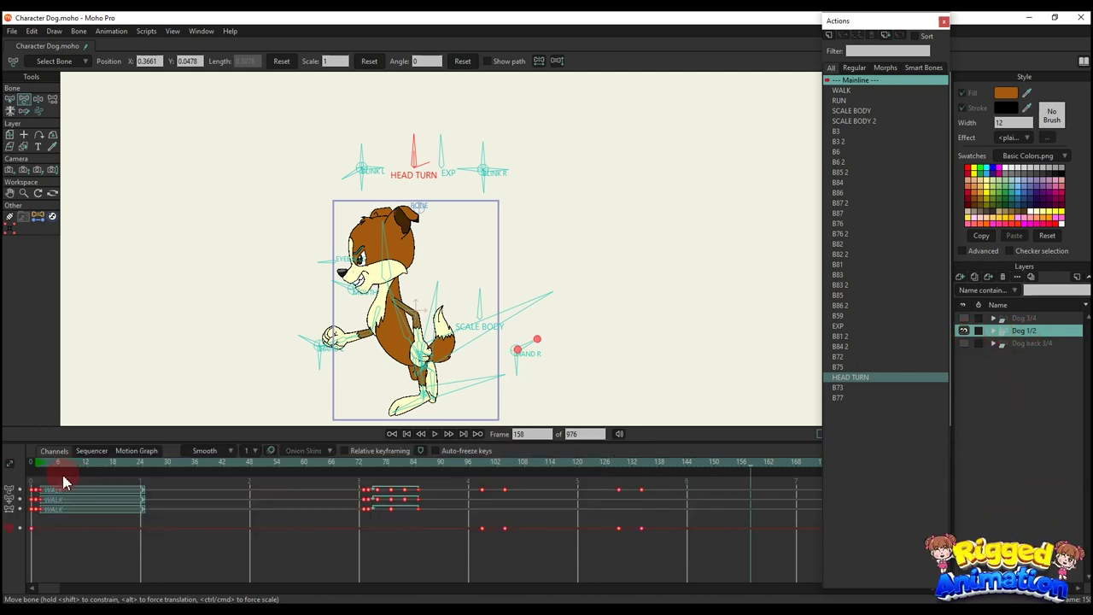
pyautogui.click(39, 462)
pyautogui.press('Delete')
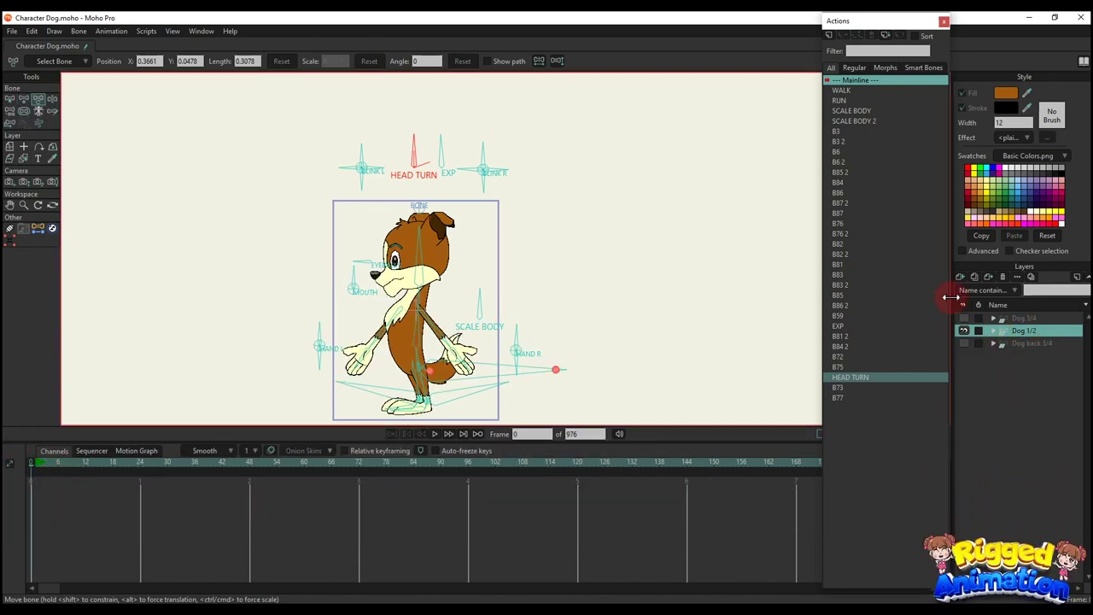
# - Hide the Dog 1/2 layer, show and select the Dog back 3/4 layer, and go to frame 4
pyautogui.click(963, 332)
pyautogui.click(1021, 343)
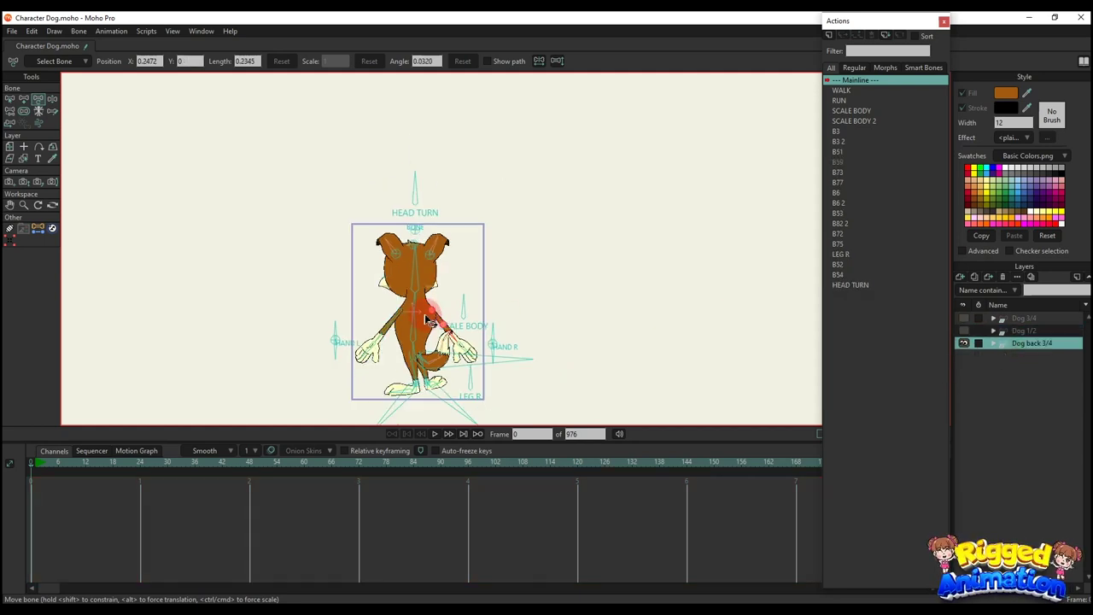
pyautogui.click(48, 461)
# - Try turning the back-view dog's head with the HEAD TURN bone and return the bone to 0°
pyautogui.scroll(2, 424, 166)
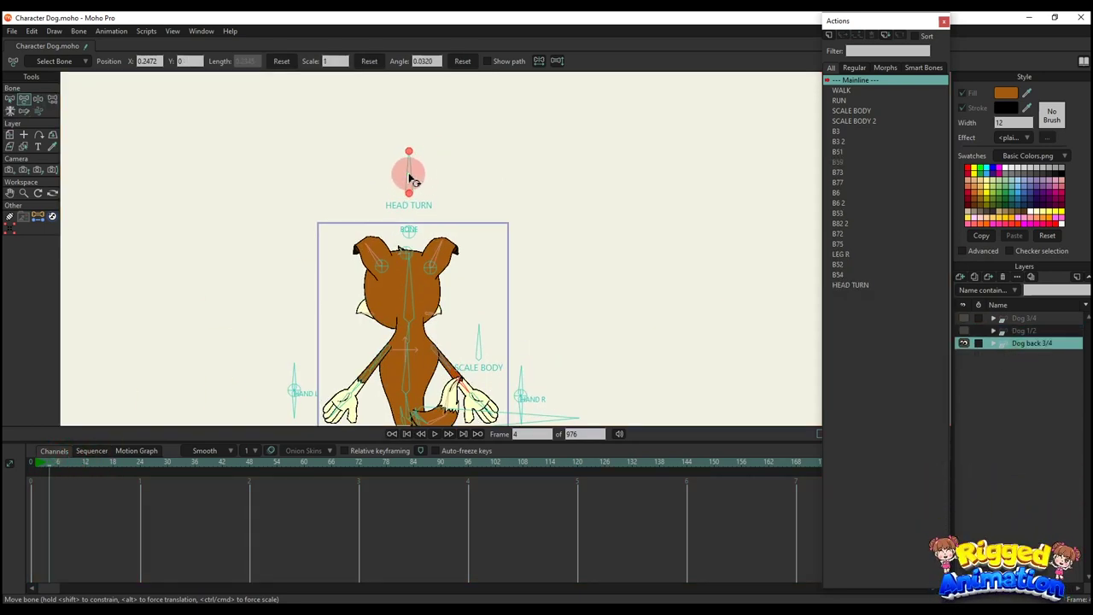
pyautogui.moveTo(410, 176)
pyautogui.mouseDown()
pyautogui.moveTo(453, 194)
pyautogui.moveTo(402, 181)
pyautogui.mouseUp()
pyautogui.click(439, 335)
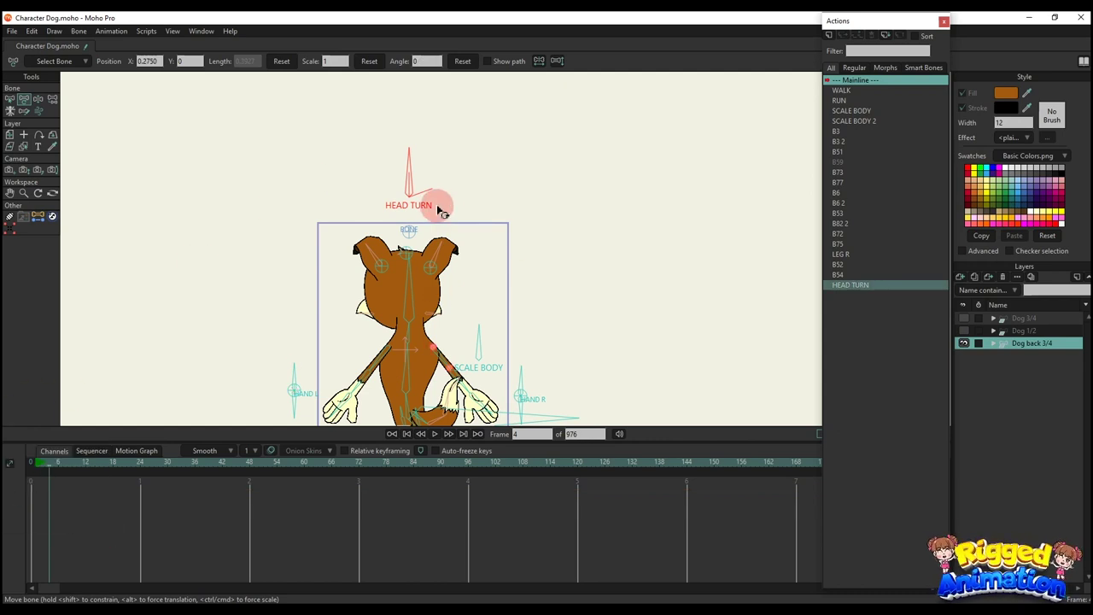
pyautogui.moveTo(410, 382); pyautogui.dragTo(422, 276)
pyautogui.scroll(-1, 422, 276)
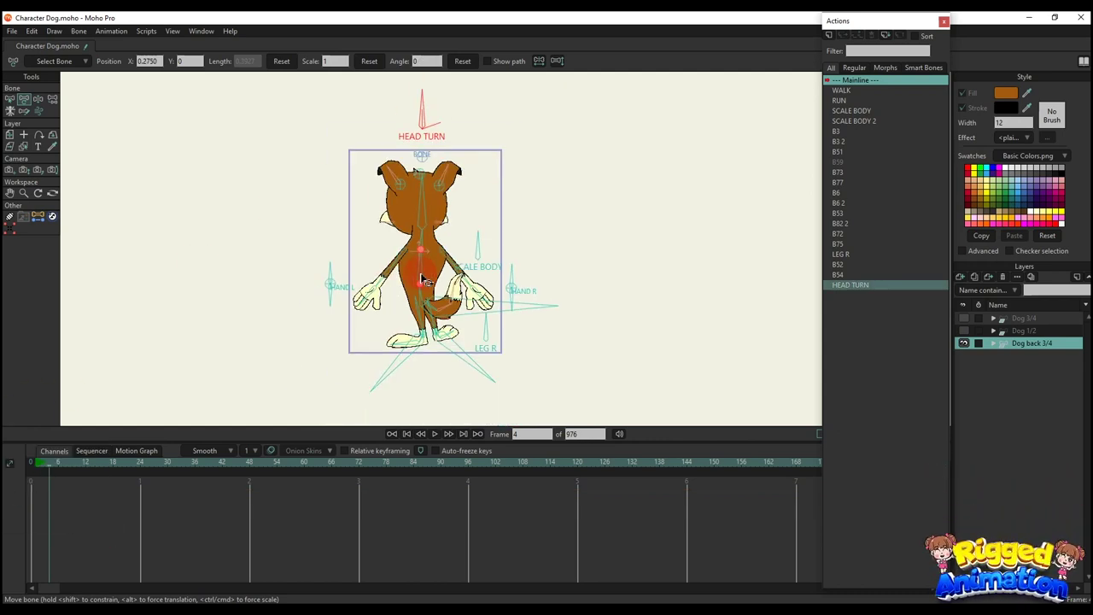
# - Bend the back-view dog's torso sideways with body bone B3 at frame 4, and delete the resulting keyframes
pyautogui.scroll(1, 422, 273)
pyautogui.scroll(1, 420, 210)
pyautogui.moveTo(419, 191); pyautogui.dragTo(421, 194)
pyautogui.scroll(2, 419, 227)
pyautogui.moveTo(422, 234); pyautogui.dragTo(424, 234)
pyautogui.click(424, 294)
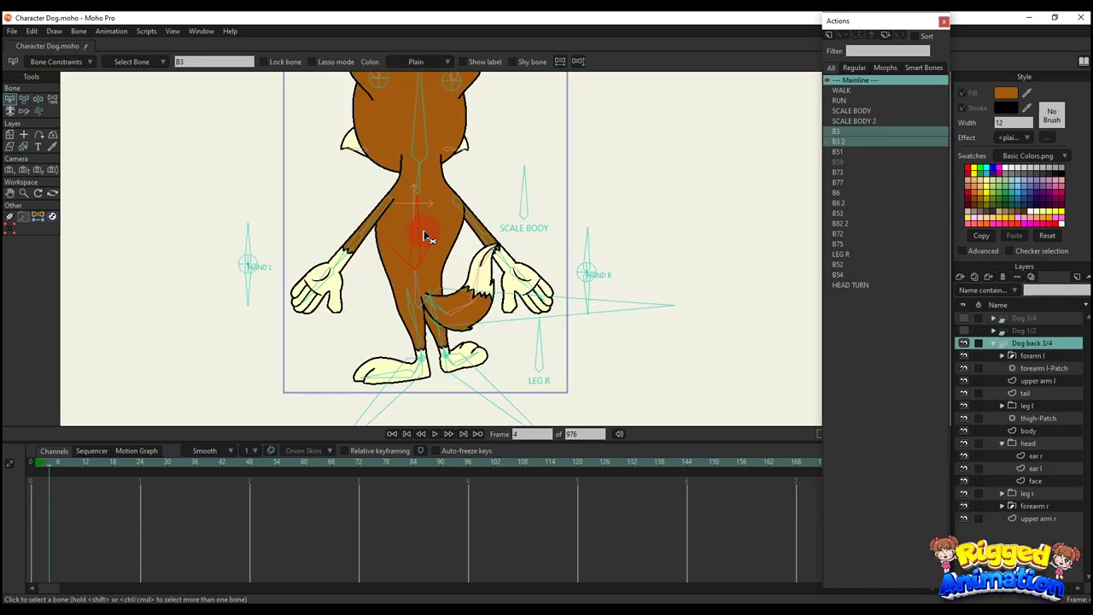
pyautogui.press('t')
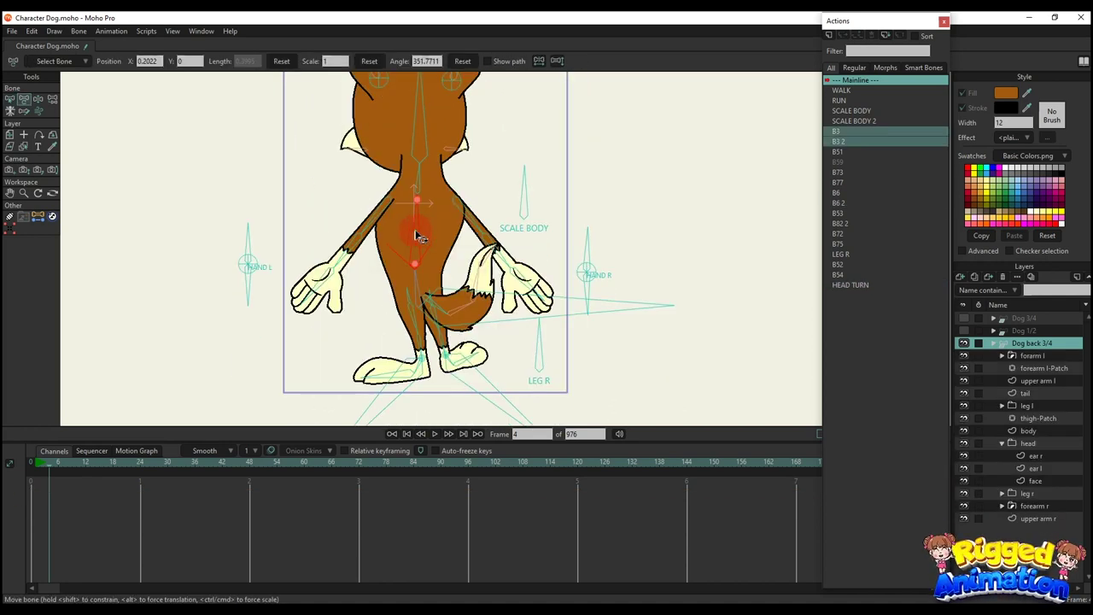
pyautogui.moveTo(419, 236); pyautogui.dragTo(344, 247)
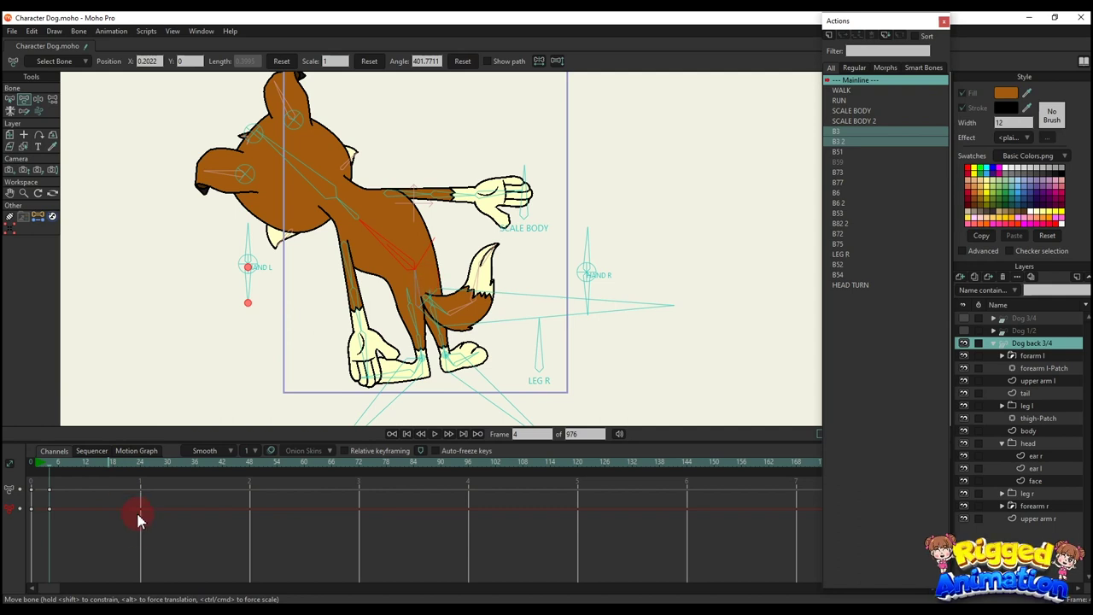
pyautogui.moveTo(138, 514); pyautogui.dragTo(8, 416)
pyautogui.press('Delete')
# - Try raising both arms and rotating the HAND L bone of the back view, and delete the keyframes
pyautogui.scroll(-1, 396, 239)
pyautogui.scroll(1, 389, 218)
pyautogui.moveTo(371, 222); pyautogui.dragTo(358, 200)
pyautogui.moveTo(456, 210); pyautogui.dragTo(500, 217)
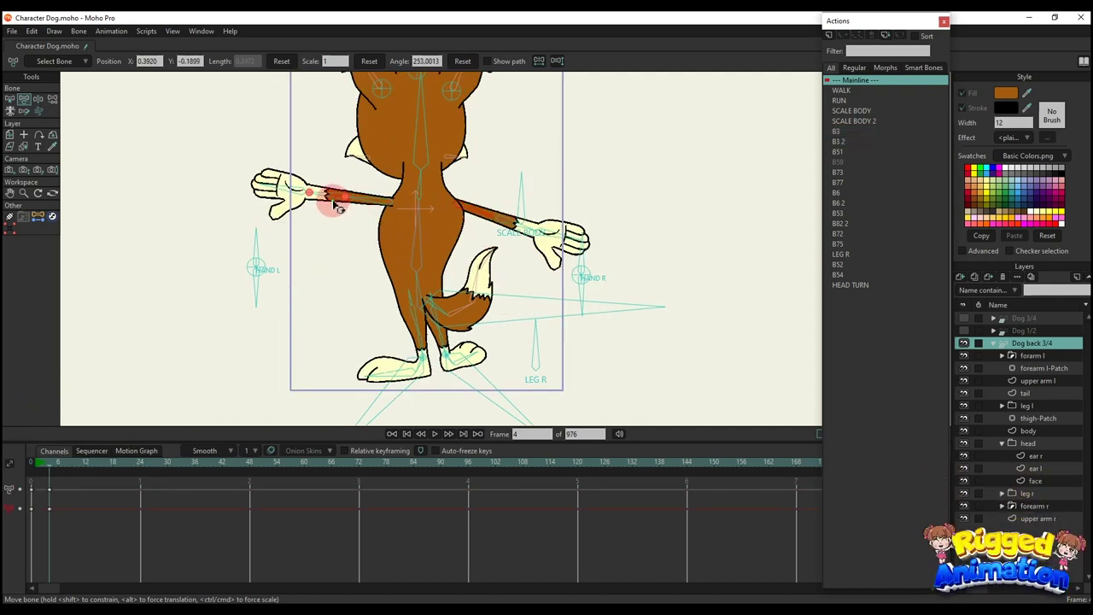
pyautogui.moveTo(337, 205); pyautogui.dragTo(369, 254)
pyautogui.moveTo(384, 242); pyautogui.dragTo(146, 280)
pyautogui.scroll(2, 388, 237)
pyautogui.click(197, 311)
pyautogui.press('Delete')
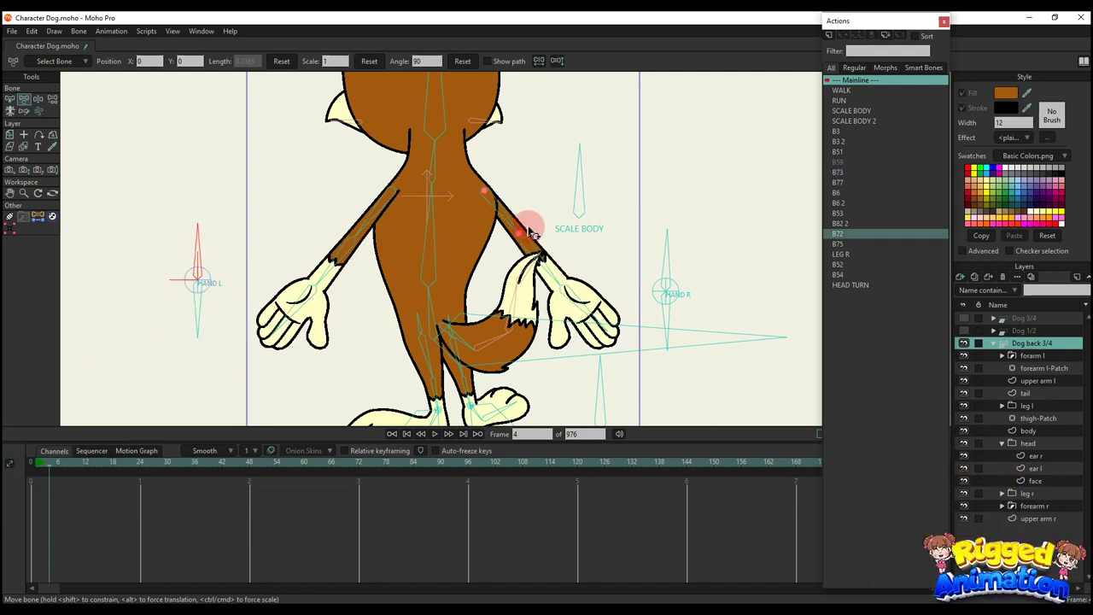
# - Rotate the HAND R bone to change the right hand's pose, and bend the right forearm across the body
pyautogui.moveTo(538, 252)
pyautogui.mouseDown()
pyautogui.moveTo(451, 264)
pyautogui.moveTo(549, 276)
pyautogui.moveTo(560, 251)
pyautogui.moveTo(653, 265)
pyautogui.moveTo(687, 305)
pyautogui.mouseUp()
pyautogui.click(665, 317)
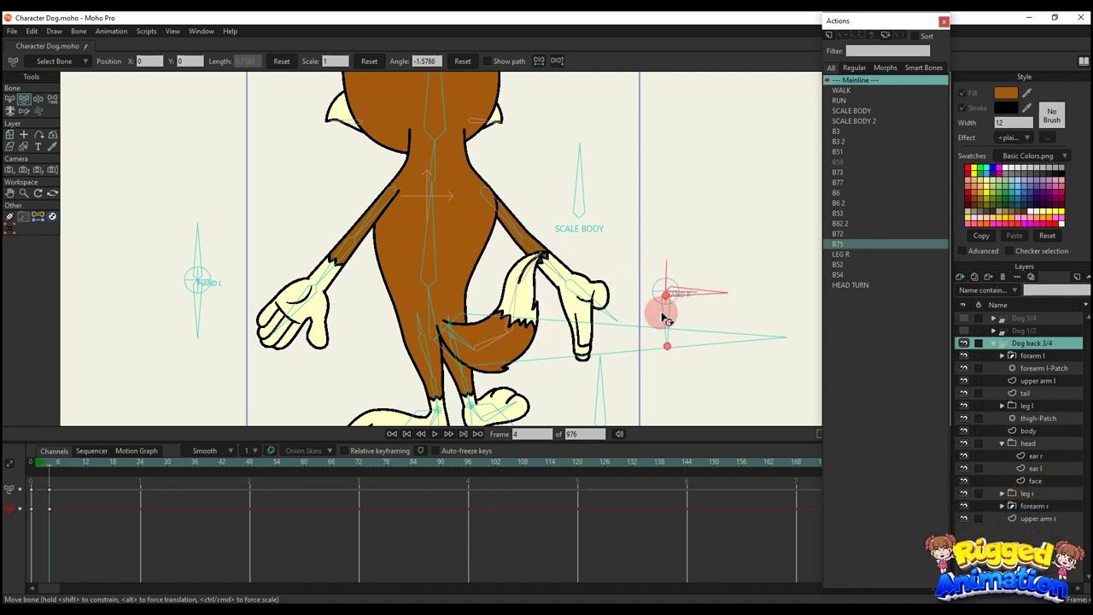
pyautogui.moveTo(564, 279); pyautogui.dragTo(504, 281)
pyautogui.scroll(-2, 501, 262)
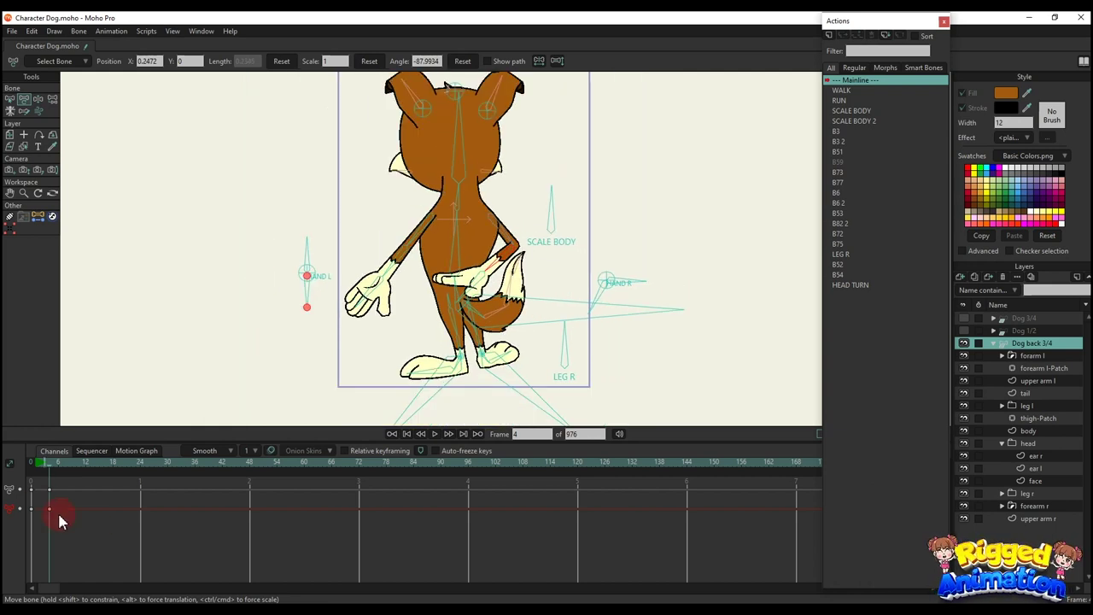
# - Delete the right arm's pose keyframes, try scaling the back-view dog with the SCALE BODY bone, and delete those keyframes too
pyautogui.press('Delete')
pyautogui.moveTo(542, 212); pyautogui.dragTo(575, 217)
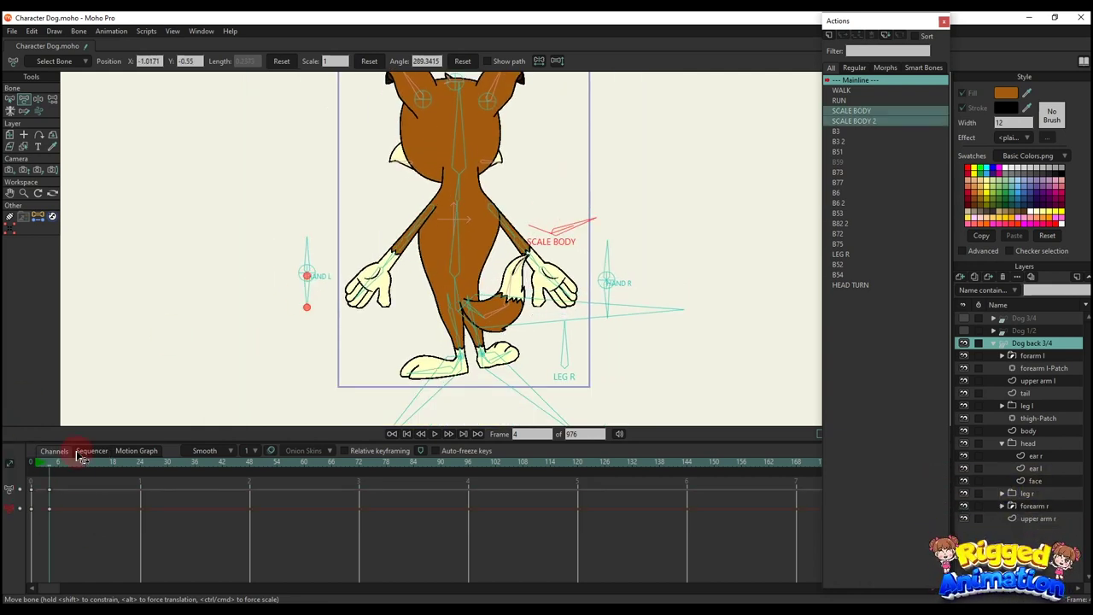
pyautogui.moveTo(119, 528); pyautogui.dragTo(4, 459)
pyautogui.press('Delete')
# - Try shifting the back-view dog's whole body sideways, play the movement from frame 0, and remove the keyframes
pyautogui.scroll(-2, 461, 280)
pyautogui.scroll(1, 478, 302)
pyautogui.press('z')
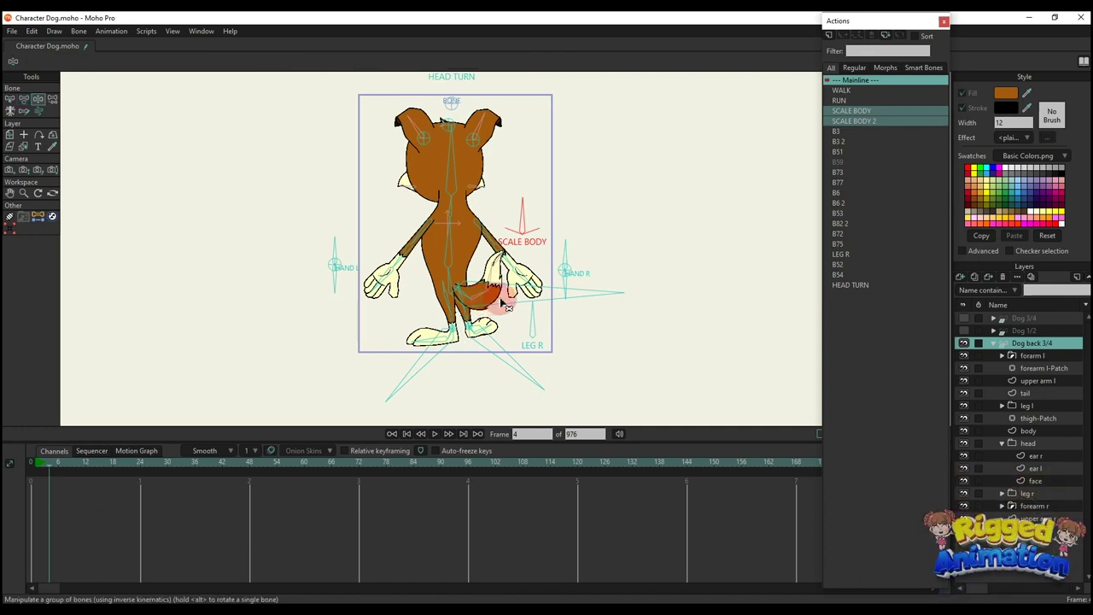
pyautogui.moveTo(505, 302); pyautogui.dragTo(450, 303)
pyautogui.moveTo(7, 468); pyautogui.dragTo(64, 489)
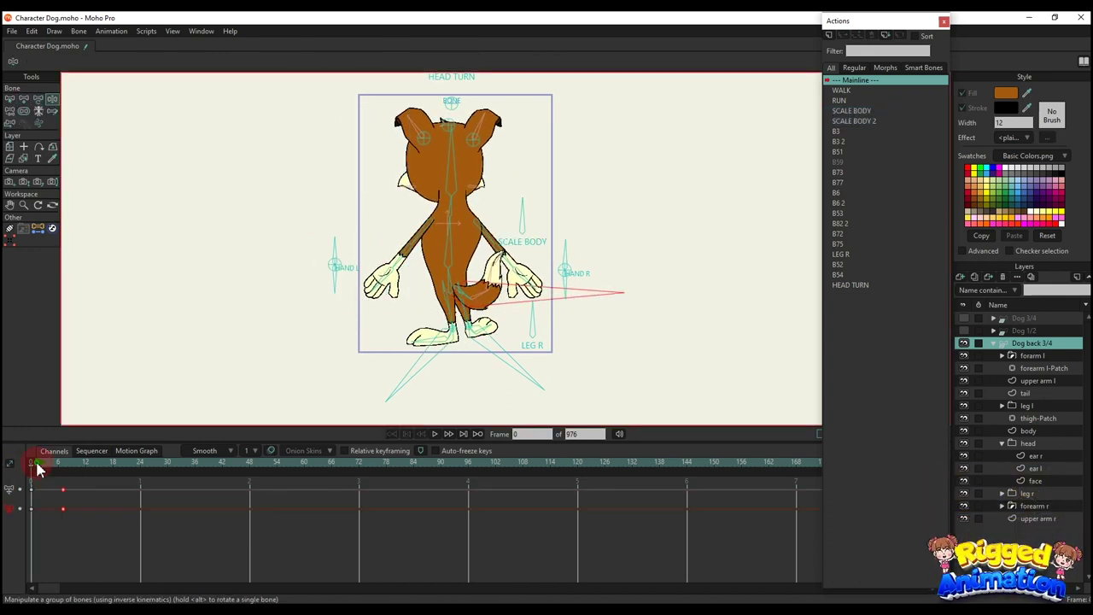
pyautogui.press('space')
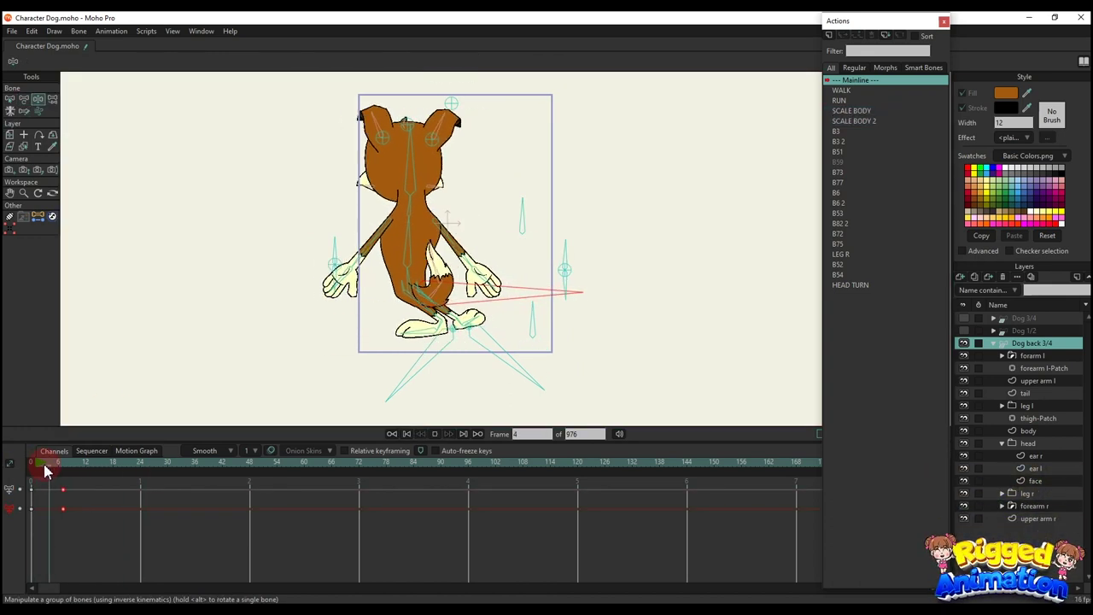
pyautogui.hotkey('ctrl', 'z')
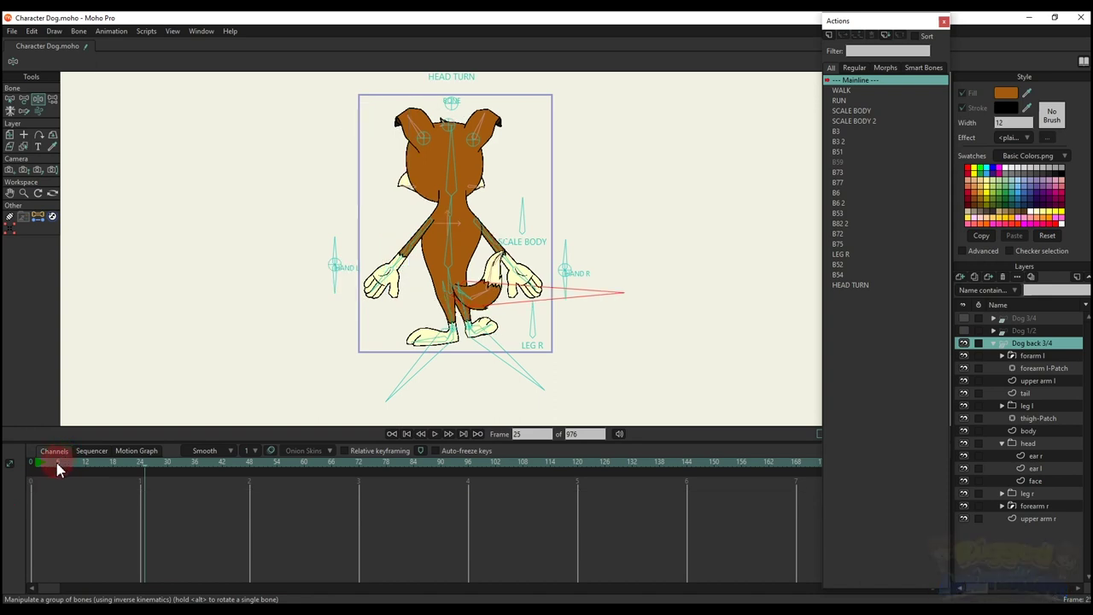
# - Try moving the control bone above the back-view dog's head sideways at frame 6, and delete the resulting keyframes
pyautogui.scroll(2, 427, 252)
pyautogui.scroll(-2, 466, 229)
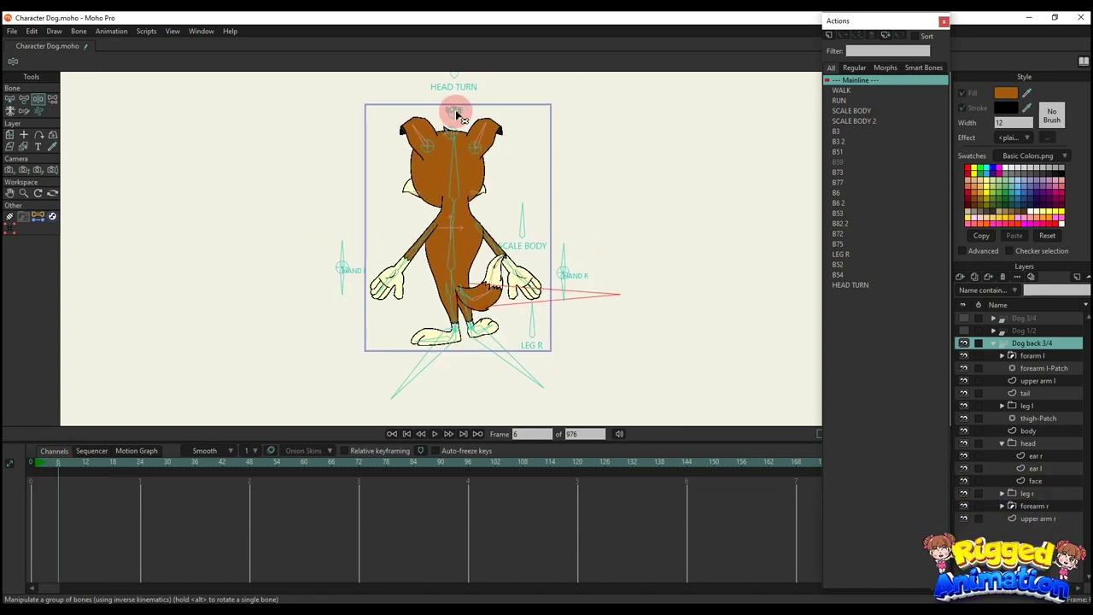
pyautogui.scroll(-2, 456, 112)
pyautogui.press('t')
pyautogui.moveTo(454, 112); pyautogui.dragTo(268, 132)
pyautogui.click(198, 250)
pyautogui.moveTo(118, 523); pyautogui.dragTo(3, 418)
pyautogui.press('Delete')
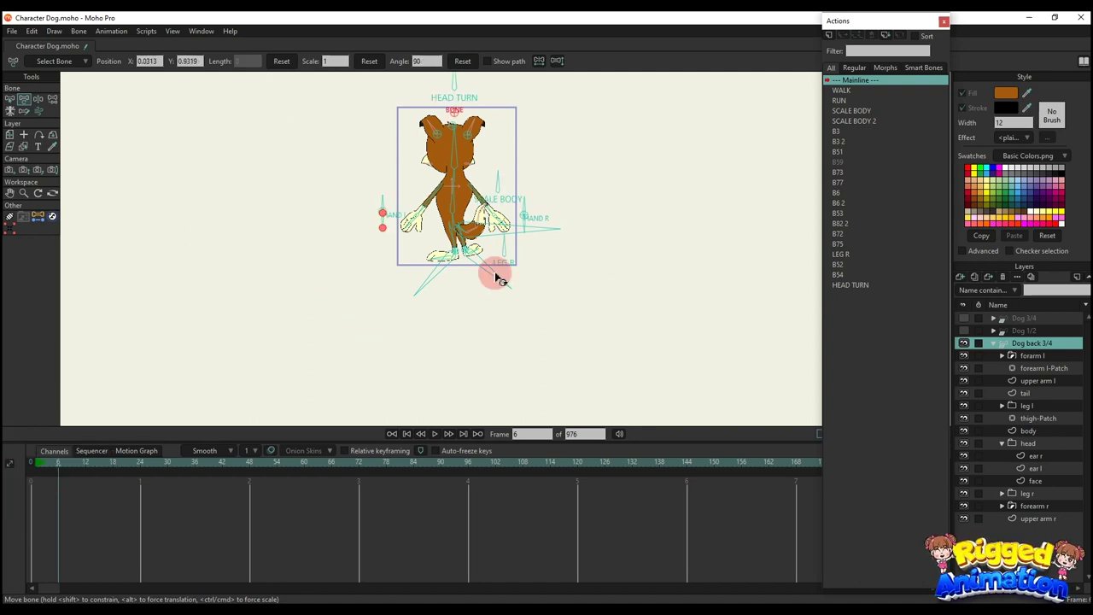
# - Try turning the dog's right foot with the LEG R bone and shifting the body at frame 6, and delete the keyframes
pyautogui.scroll(8, 473, 252)
pyautogui.scroll(-1, 578, 233)
pyautogui.moveTo(600, 223); pyautogui.dragTo(608, 268)
pyautogui.moveTo(602, 268); pyautogui.dragTo(527, 337)
pyautogui.press('z')
pyautogui.moveTo(547, 215); pyautogui.dragTo(546, 207)
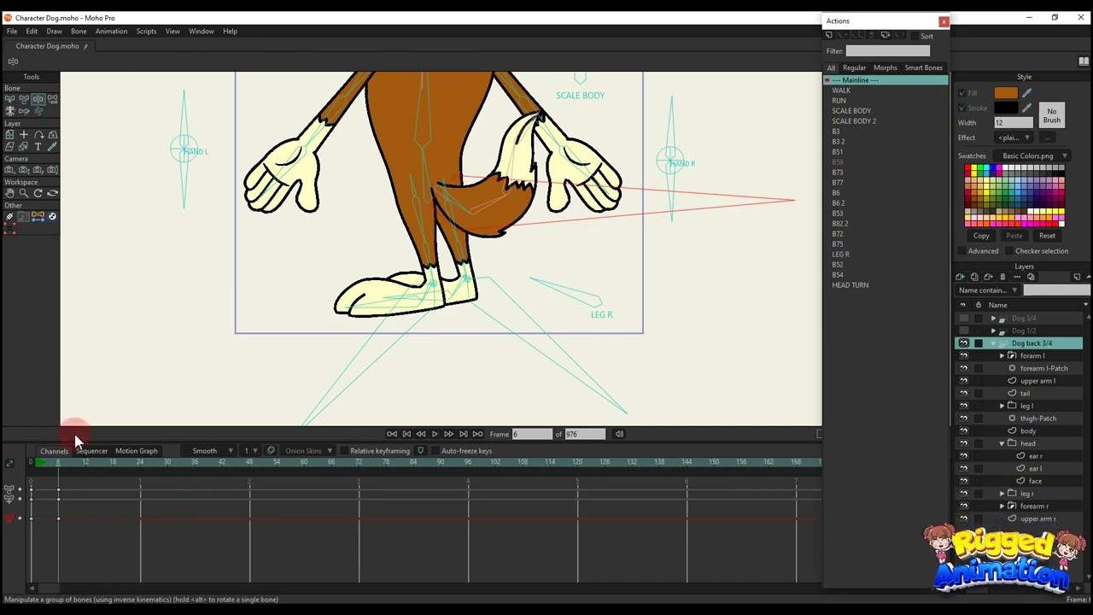
pyautogui.click(40, 463)
pyautogui.press('Delete')
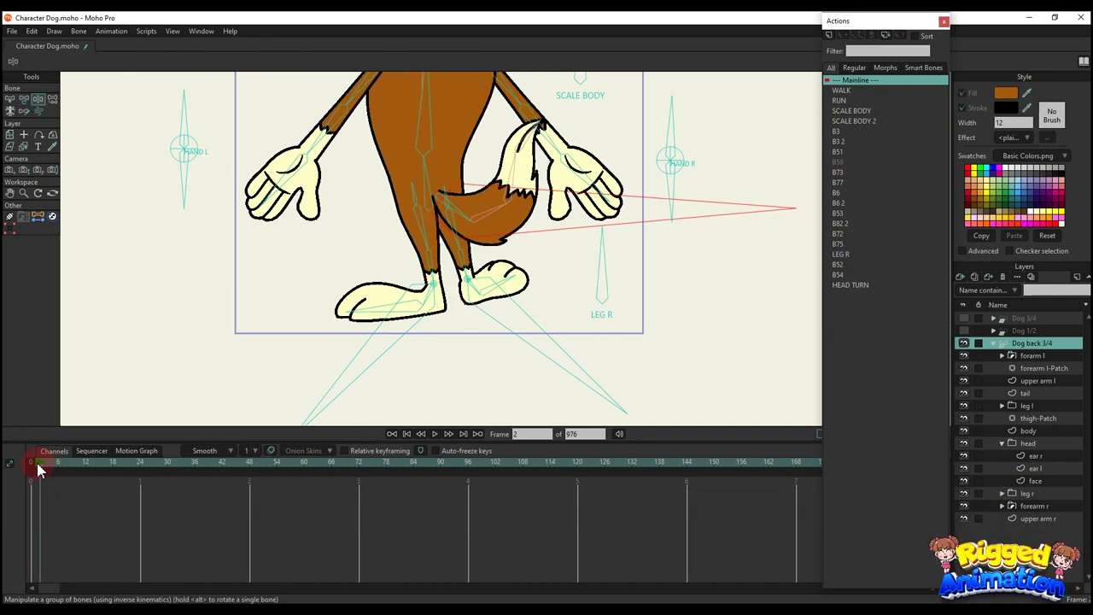
# - Freeze the back-view dog's pose at frame 1 and adjust the shin bones and body for slightly bent knees
pyautogui.hotkey('ctrl', 'f')
pyautogui.press('b')
pyautogui.scroll(3, 442, 276)
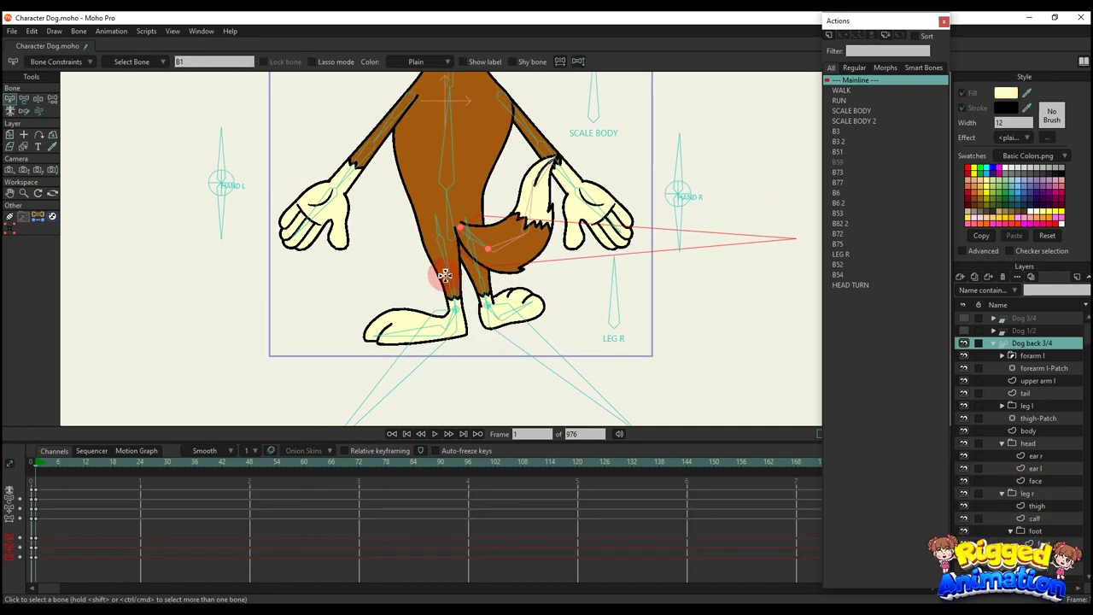
pyautogui.press('t')
pyautogui.click(439, 268)
pyautogui.scroll(-3, 495, 266)
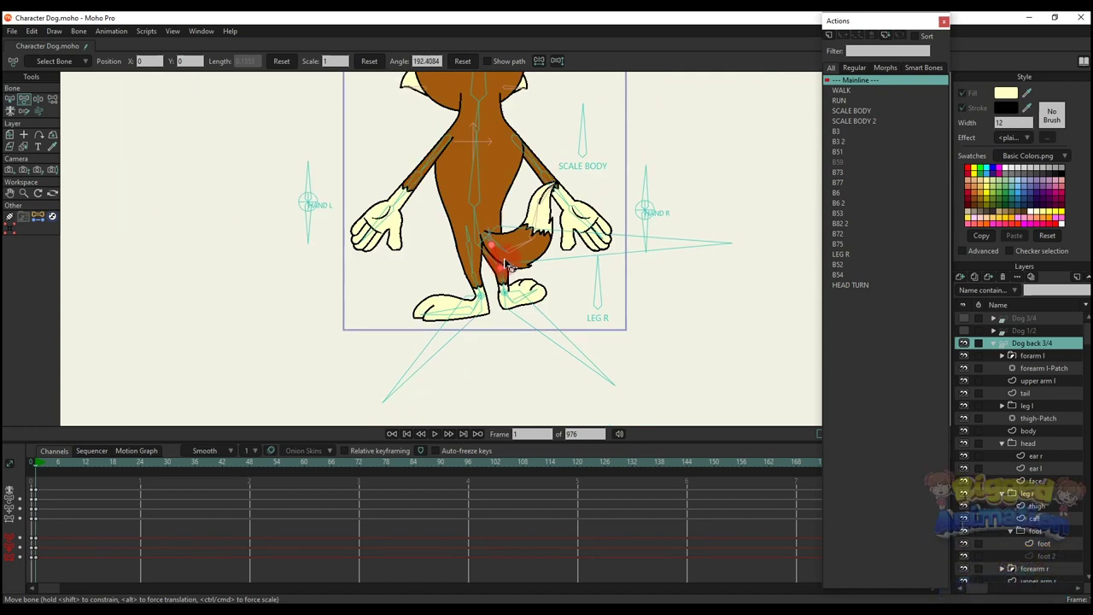
pyautogui.press('z')
pyautogui.click(518, 270)
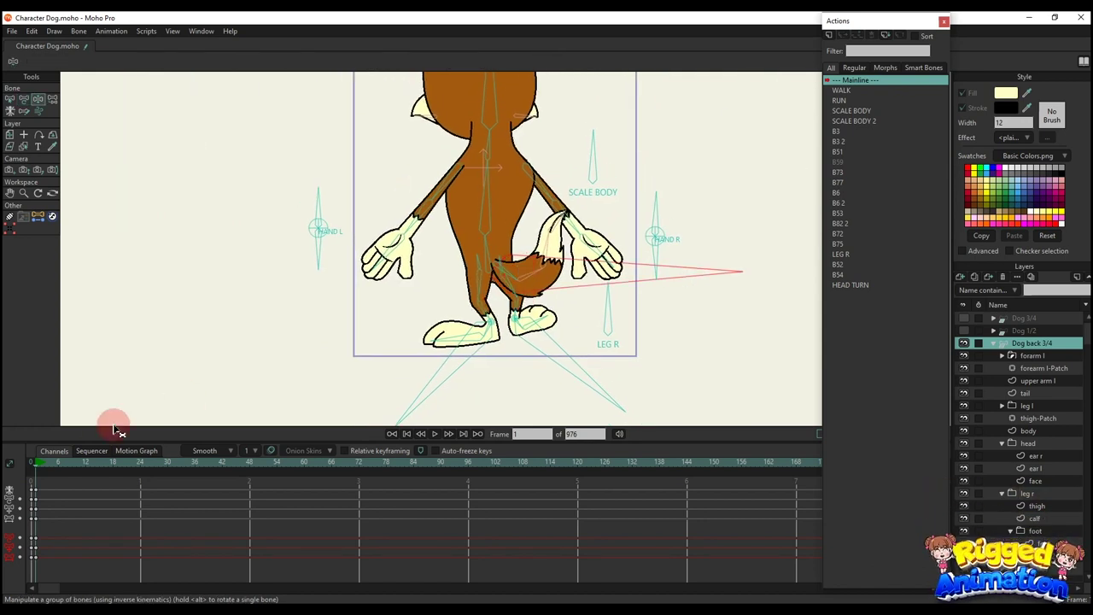
# - Try moving the body at frame 11 to test how the dog's knees bend, and delete the keyframes at that frame
pyautogui.scroll(5, 493, 286)
pyautogui.press('t')
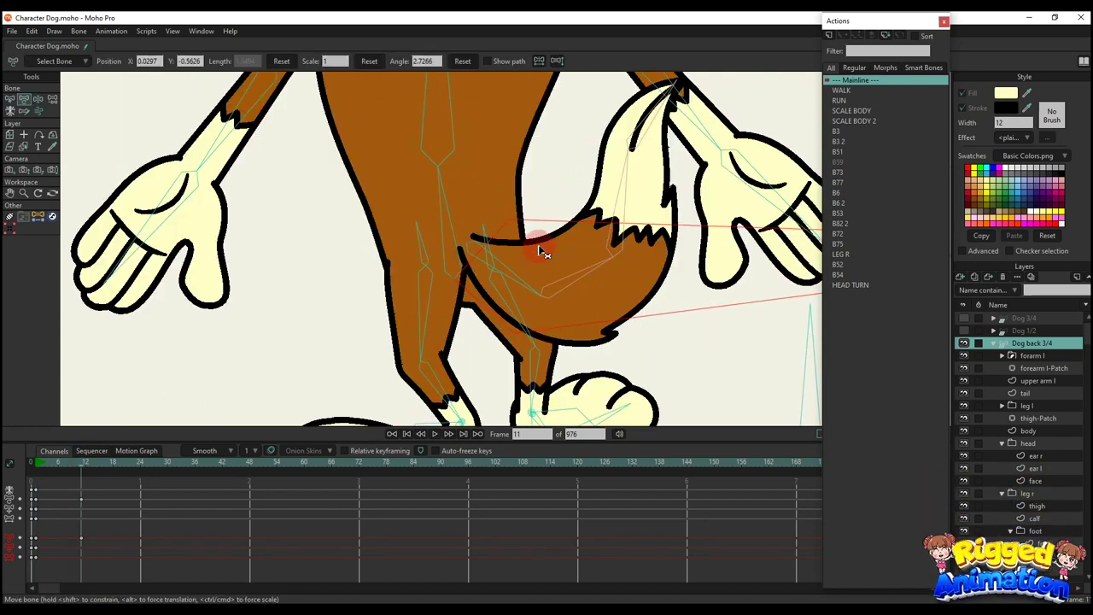
pyautogui.press('z')
pyautogui.moveTo(538, 246)
pyautogui.mouseDown()
pyautogui.moveTo(541, 281)
pyautogui.moveTo(540, 232)
pyautogui.moveTo(550, 250)
pyautogui.moveTo(543, 224)
pyautogui.moveTo(552, 263)
pyautogui.moveTo(554, 230)
pyautogui.mouseUp()
pyautogui.scroll(-4, 540, 236)
pyautogui.moveTo(148, 578); pyautogui.dragTo(60, 415)
pyautogui.press('Delete')
# - Undo the leg adjustments and rotate the LEG R bone to an angle of 70° at frame 1
pyautogui.press('t')
pyautogui.click(627, 297)
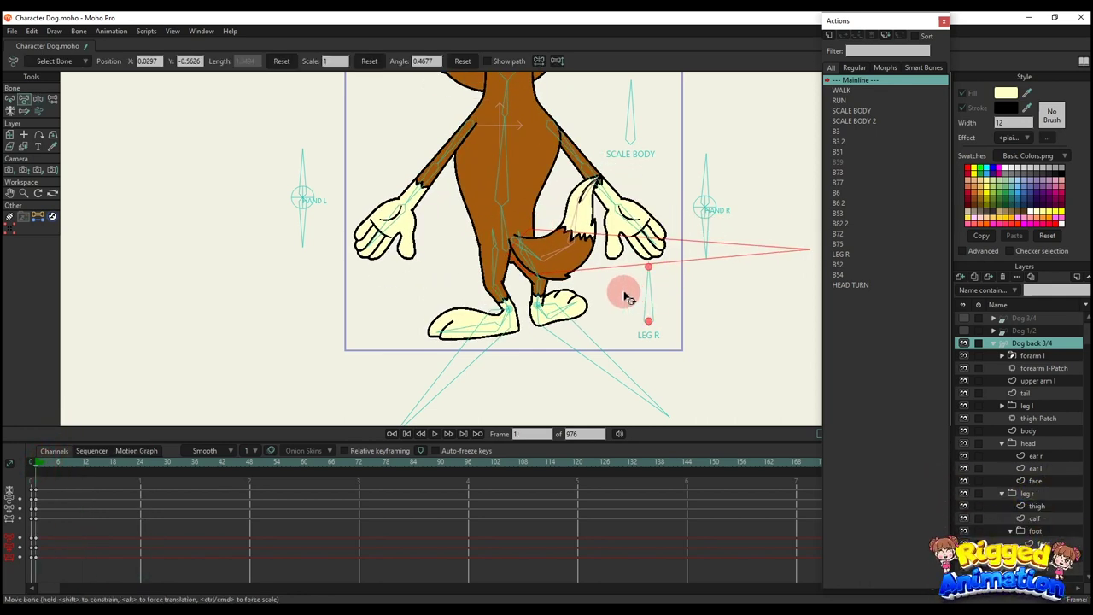
pyautogui.hotkey('ctrl', 'z')
pyautogui.press('z')
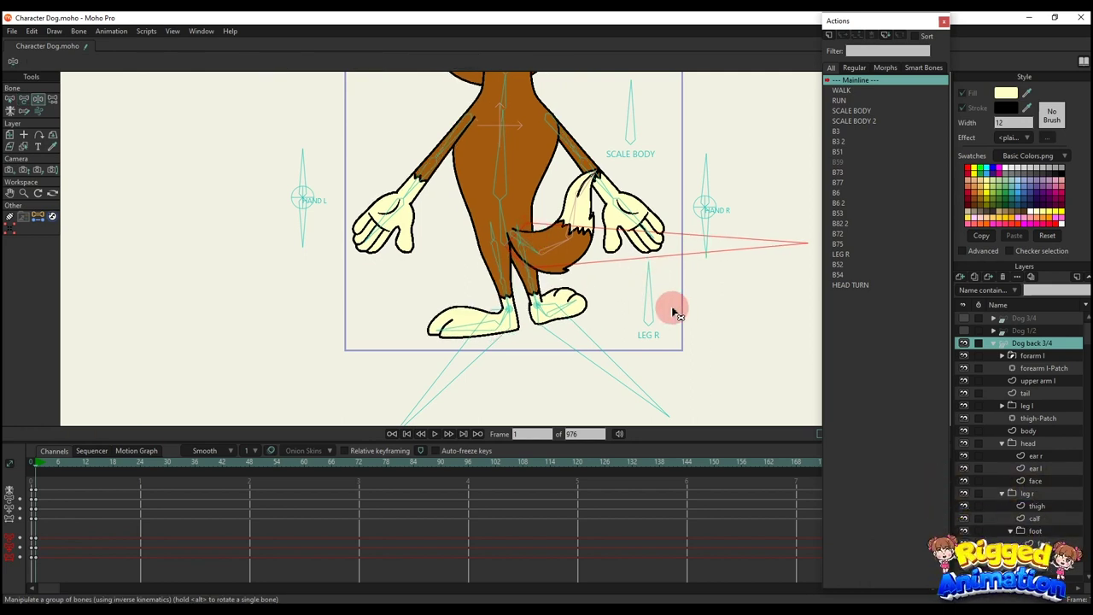
pyautogui.hotkey('ctrl', 'z')
pyautogui.press('t')
pyautogui.moveTo(649, 292); pyautogui.dragTo(602, 367)
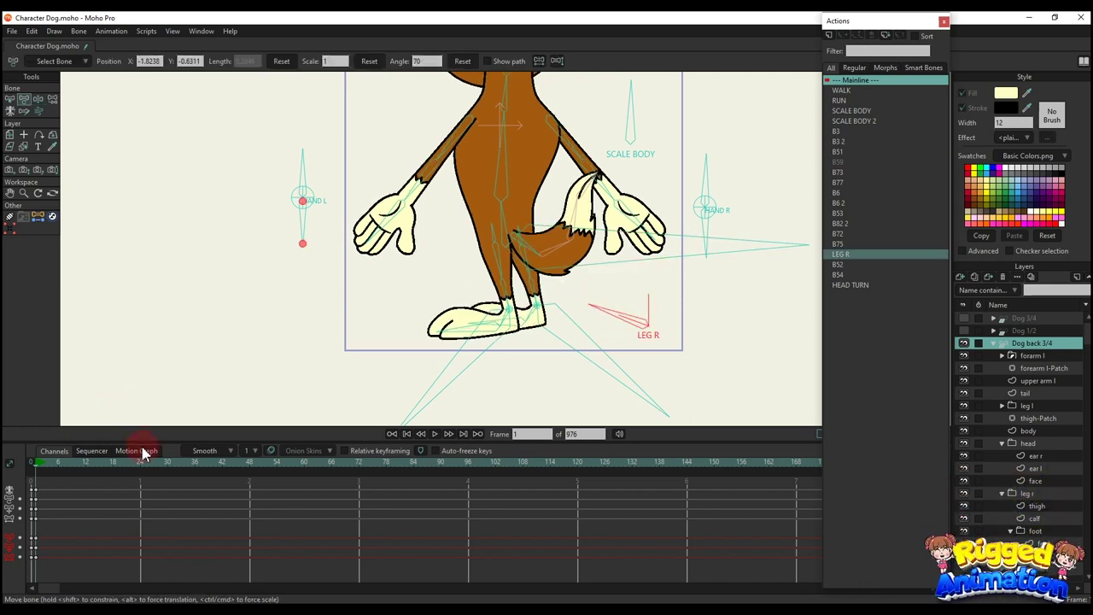
# - Try bending the left knee outward and lowering the dog's body at frame 12, remove those keyframes, and return to frame 1
pyautogui.scroll(2, 433, 337)
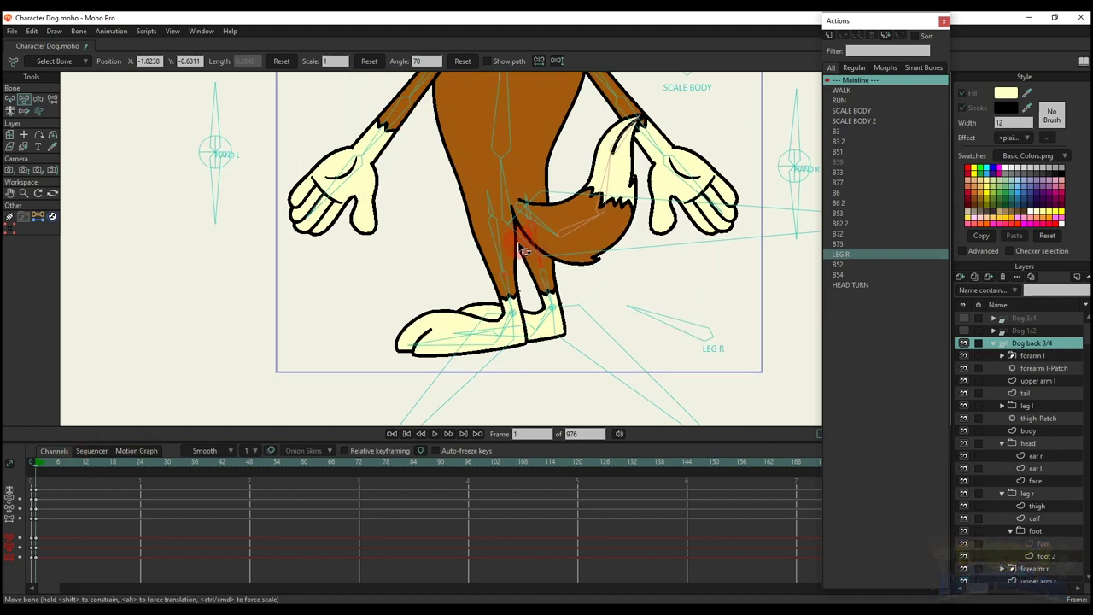
pyautogui.click(509, 253)
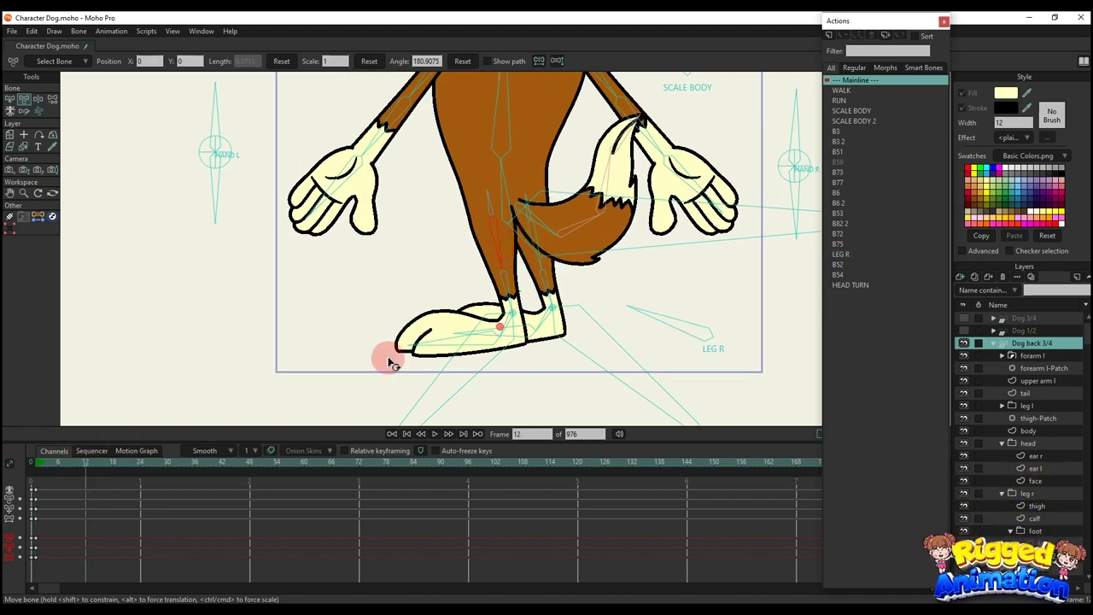
pyautogui.press('z')
pyautogui.moveTo(549, 216)
pyautogui.mouseDown()
pyautogui.moveTo(559, 269)
pyautogui.moveTo(556, 195)
pyautogui.moveTo(551, 238)
pyautogui.mouseUp()
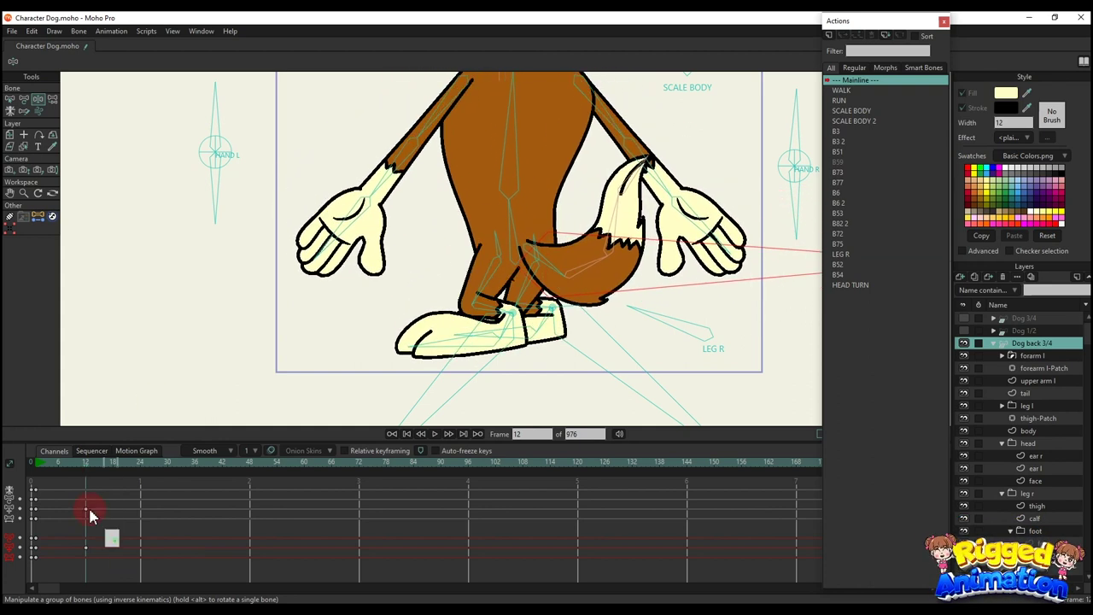
pyautogui.click(36, 464)
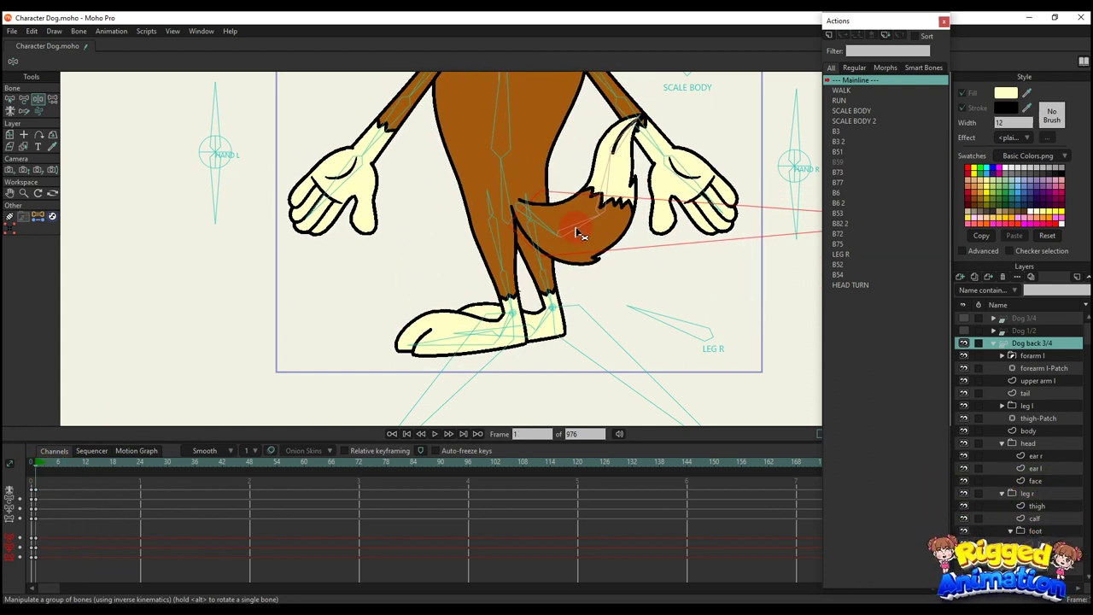
# - Adjust the left shin bone at frame 1 and lower the dog's body into a crouch at frame 11
pyautogui.press('t')
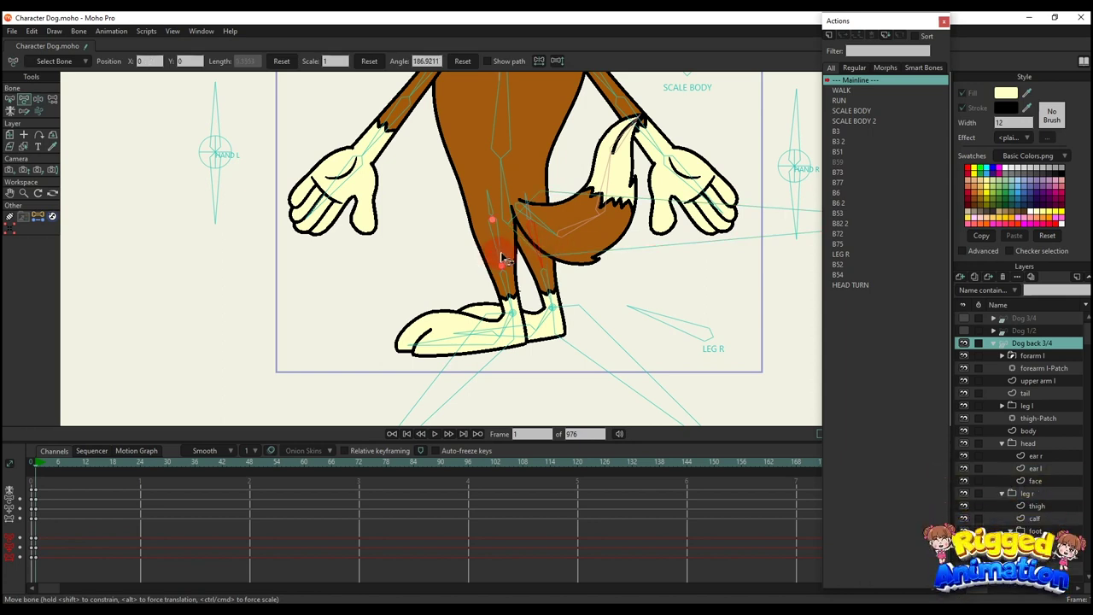
pyautogui.press('z')
pyautogui.click(99, 419)
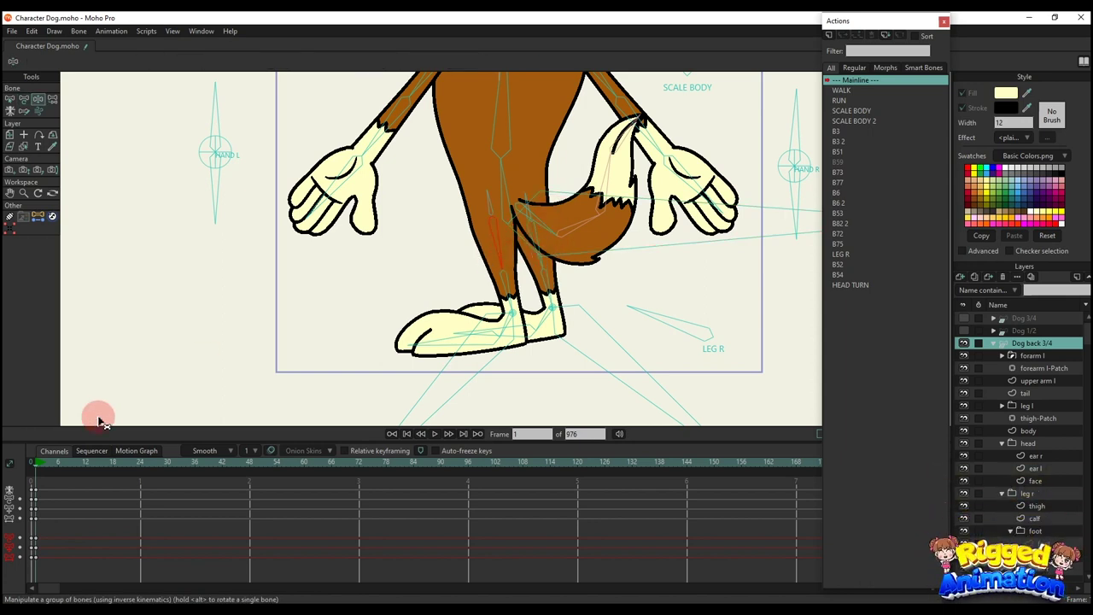
pyautogui.click(81, 464)
pyautogui.moveTo(566, 212); pyautogui.dragTo(561, 236)
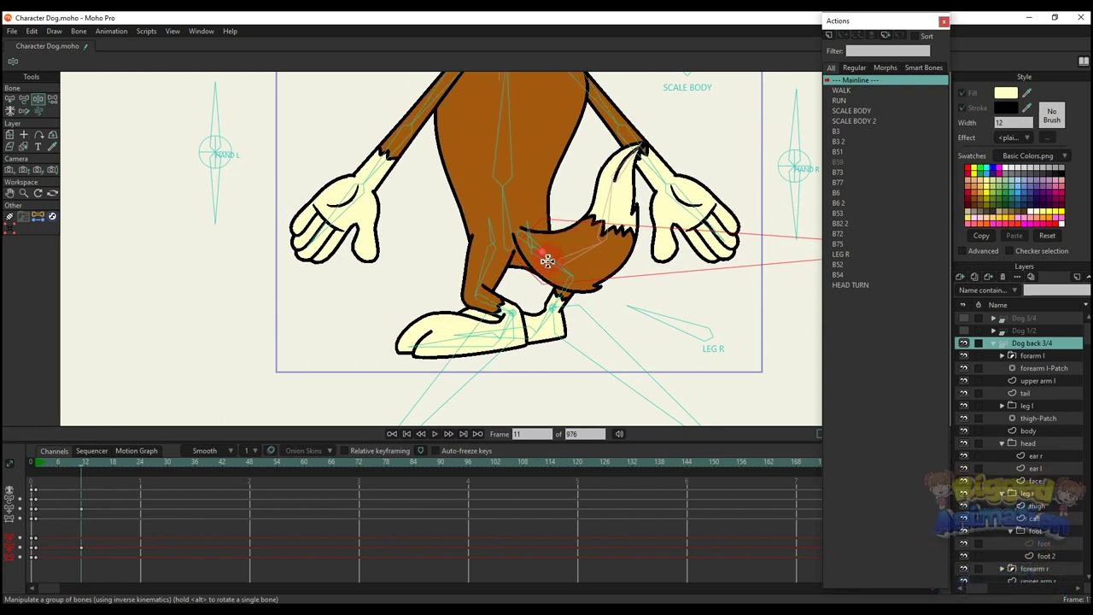
# - Flip the right knee's bend direction, adjust the crouch at frame 11, and delete all the pose keyframes
pyautogui.press('t')
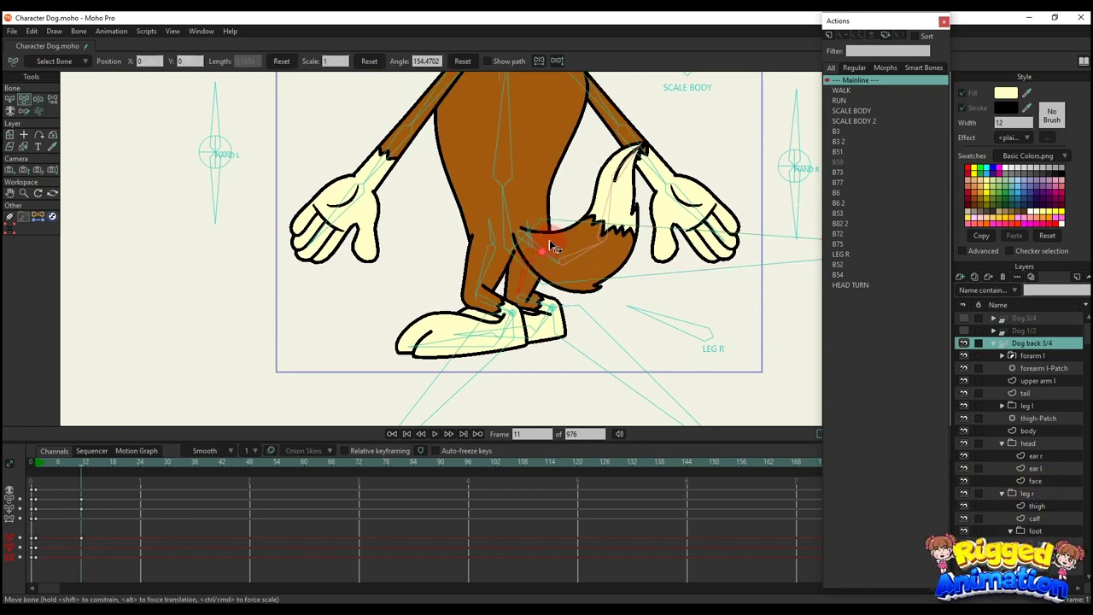
pyautogui.press('z')
pyautogui.moveTo(550, 239)
pyautogui.mouseDown()
pyautogui.moveTo(550, 209)
pyautogui.moveTo(557, 259)
pyautogui.moveTo(553, 248)
pyautogui.mouseUp()
pyautogui.moveTo(94, 549); pyautogui.dragTo(14, 437)
pyautogui.press('Delete')
pyautogui.scroll(-3, 456, 308)
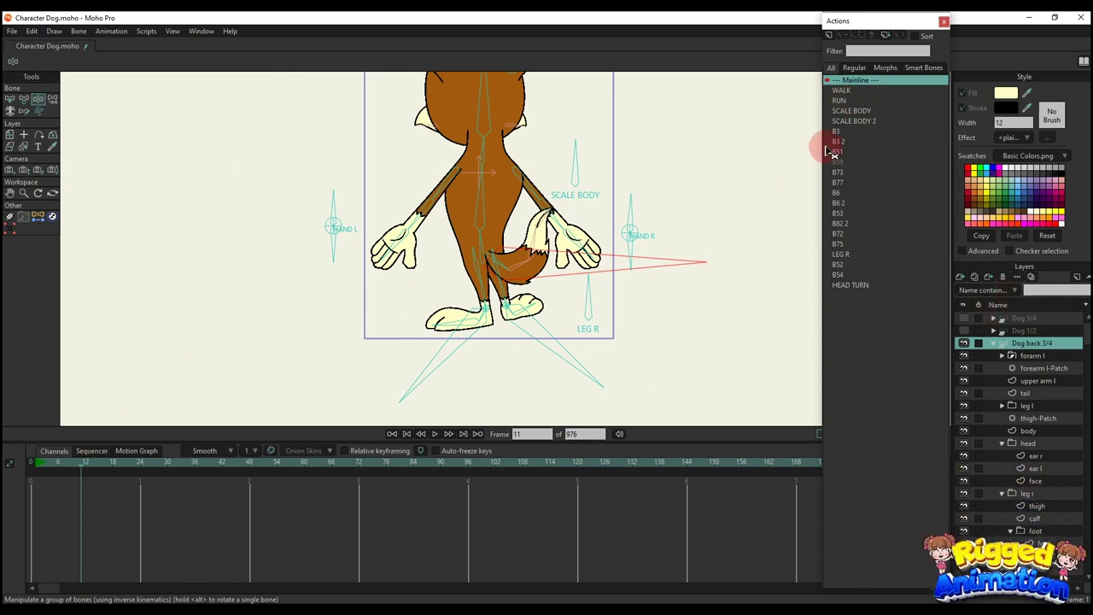
# - Insert a reference to the WALK action at frame 11 for the back 3/4 dog and play the walk cycle
pyautogui.click(833, 91)
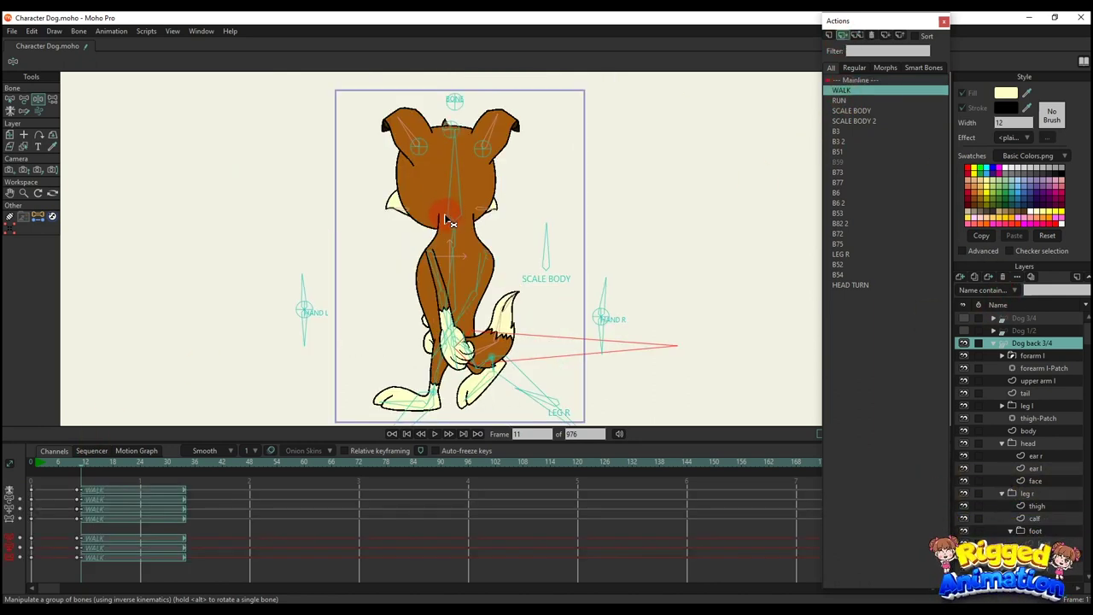
pyautogui.scroll(-2, 447, 218)
pyautogui.press('space')
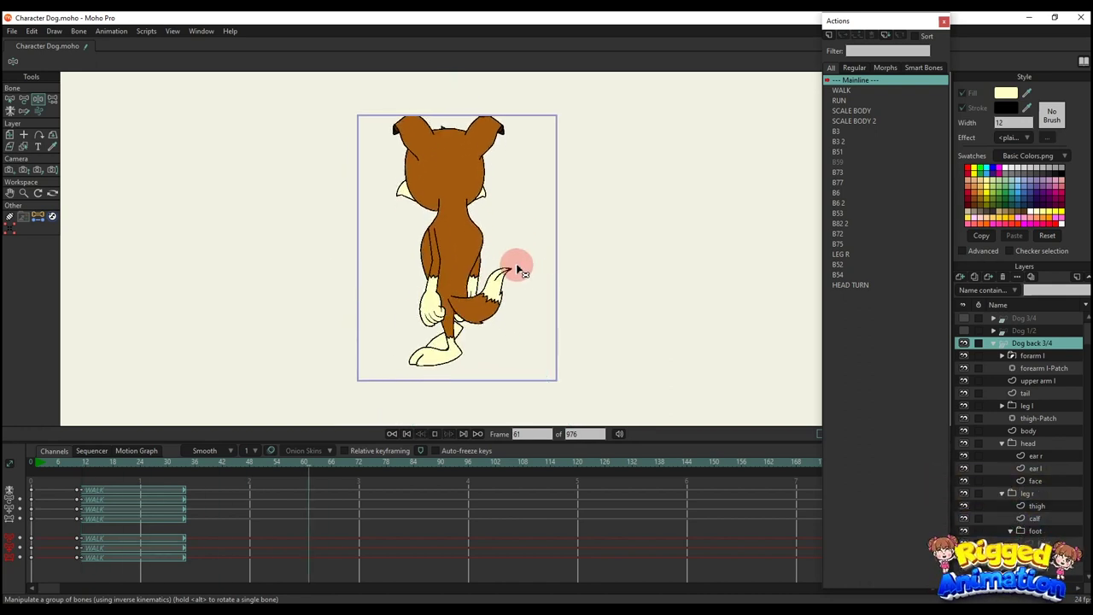
pyautogui.scroll(-2, 499, 272)
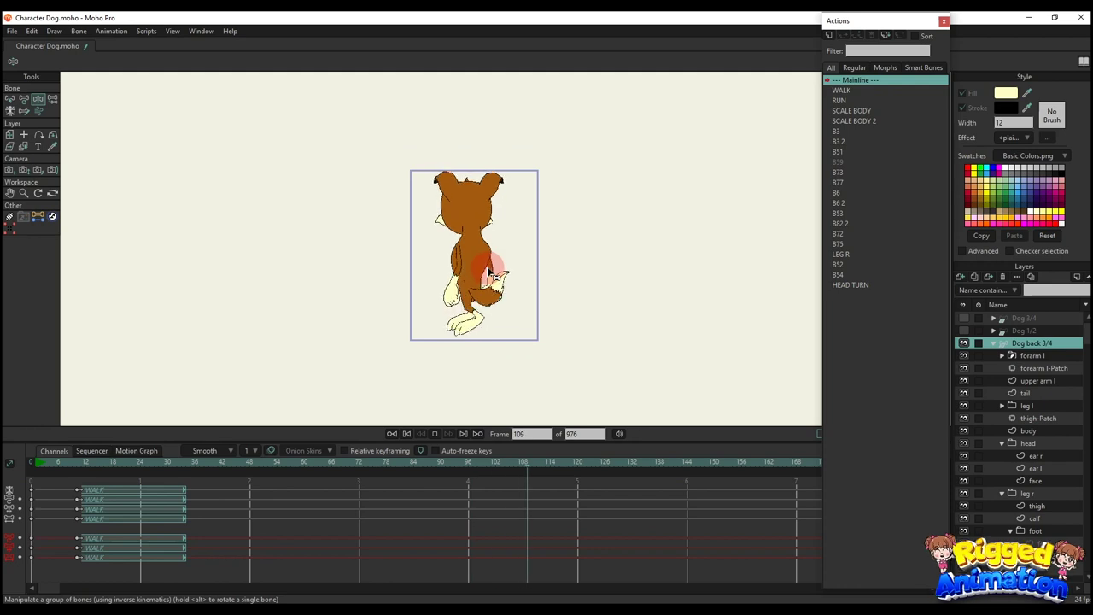
pyautogui.scroll(2, 497, 267)
pyautogui.scroll(1, 504, 258)
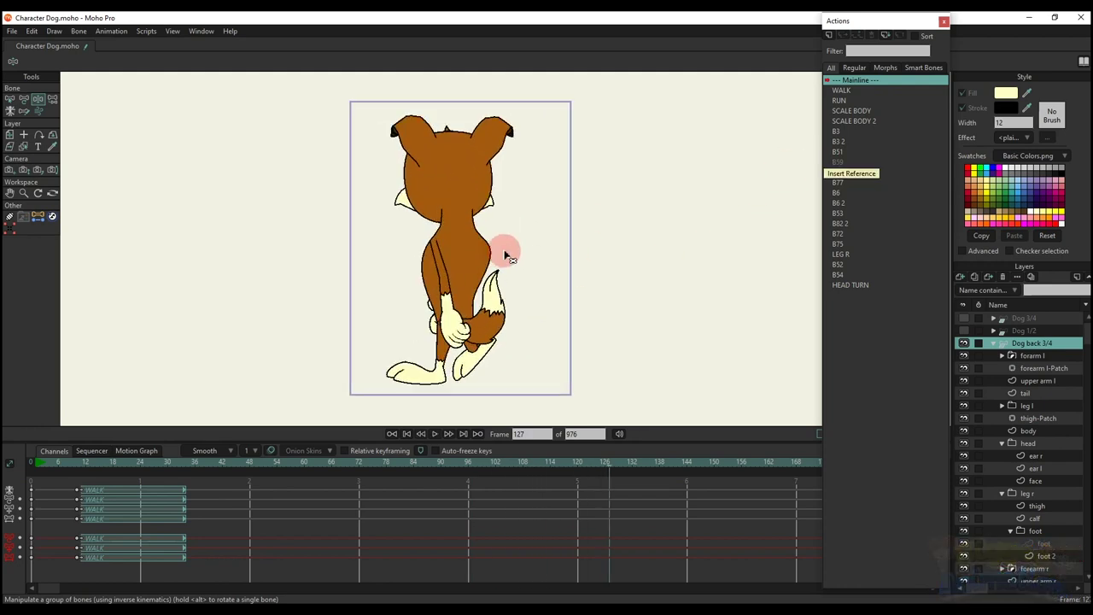
# - Insert a reference to the RUN action at frame 127 and play the run cycle
pyautogui.click(841, 101)
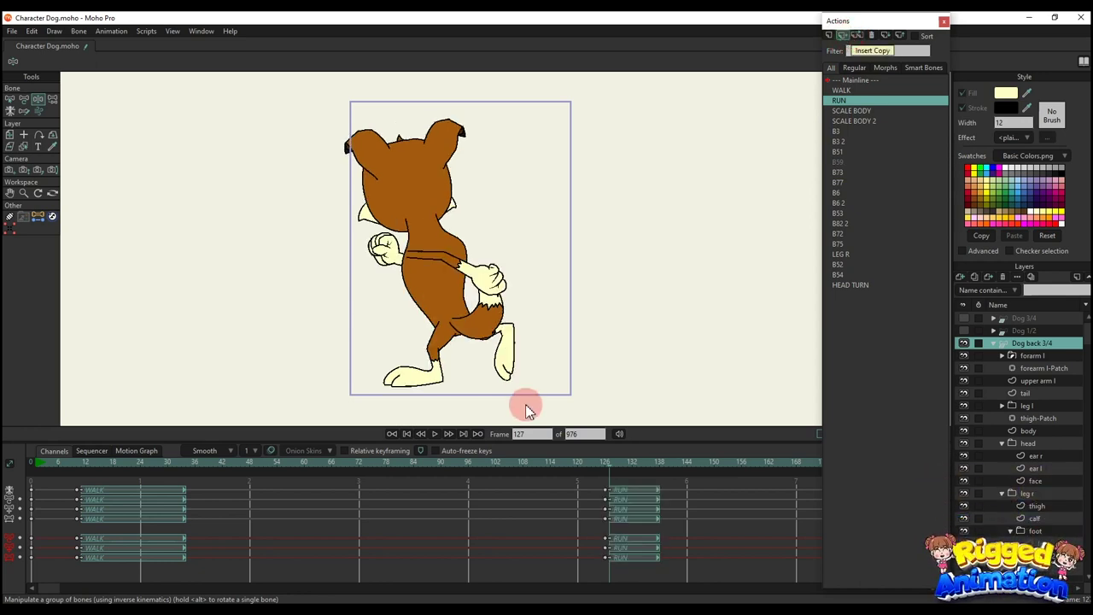
pyautogui.press('space')
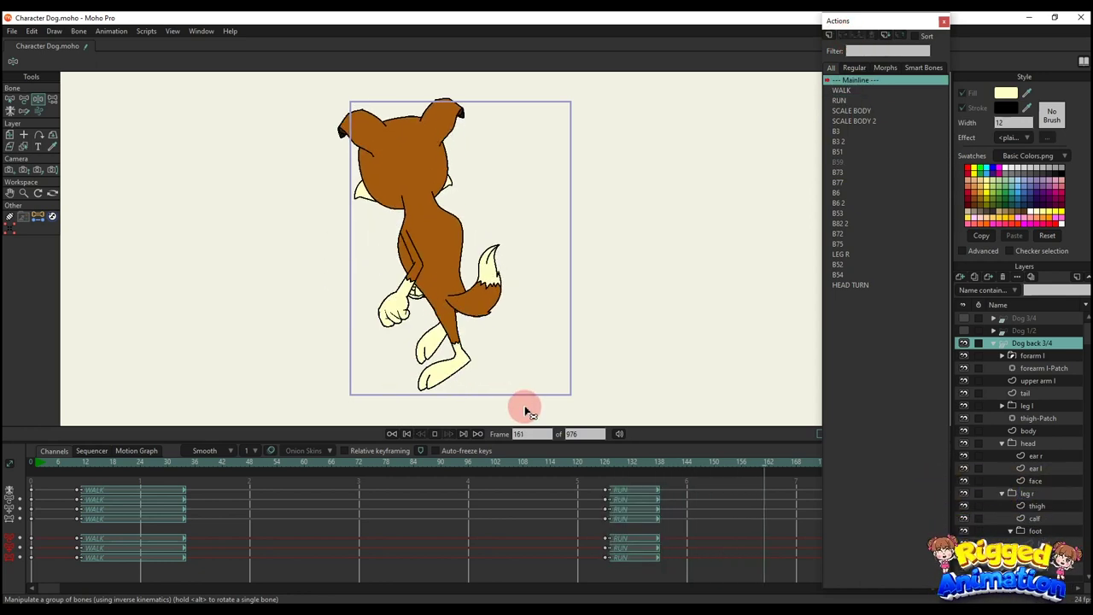
pyautogui.press('space')
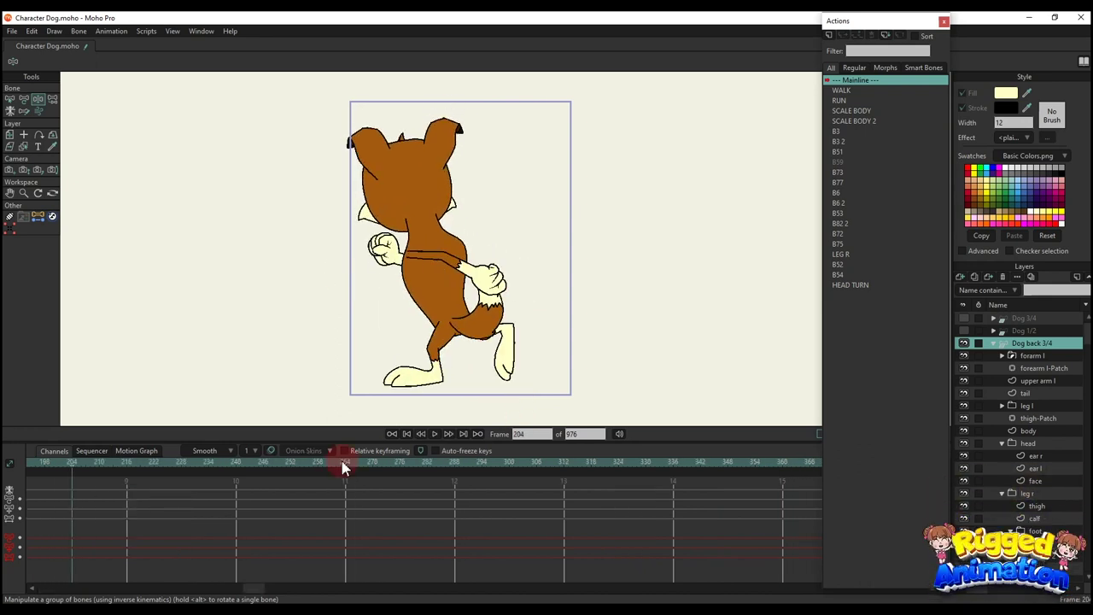
# - Return to the start of the timeline and select all keyframes of the WALK and RUN actions
pyautogui.scroll(-3, 427, 324)
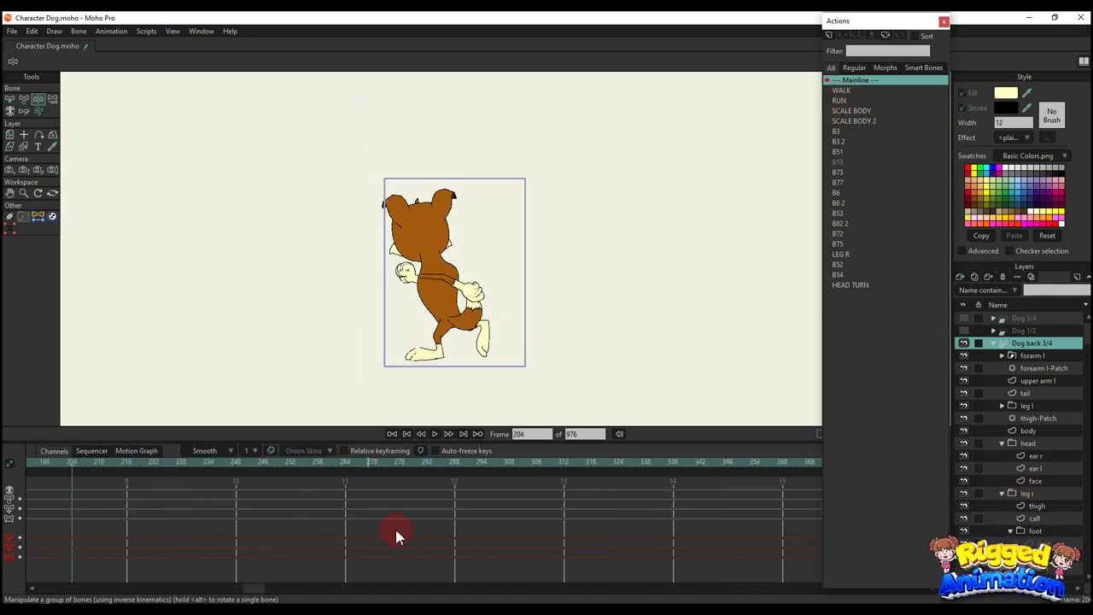
pyautogui.moveTo(237, 589); pyautogui.dragTo(42, 592)
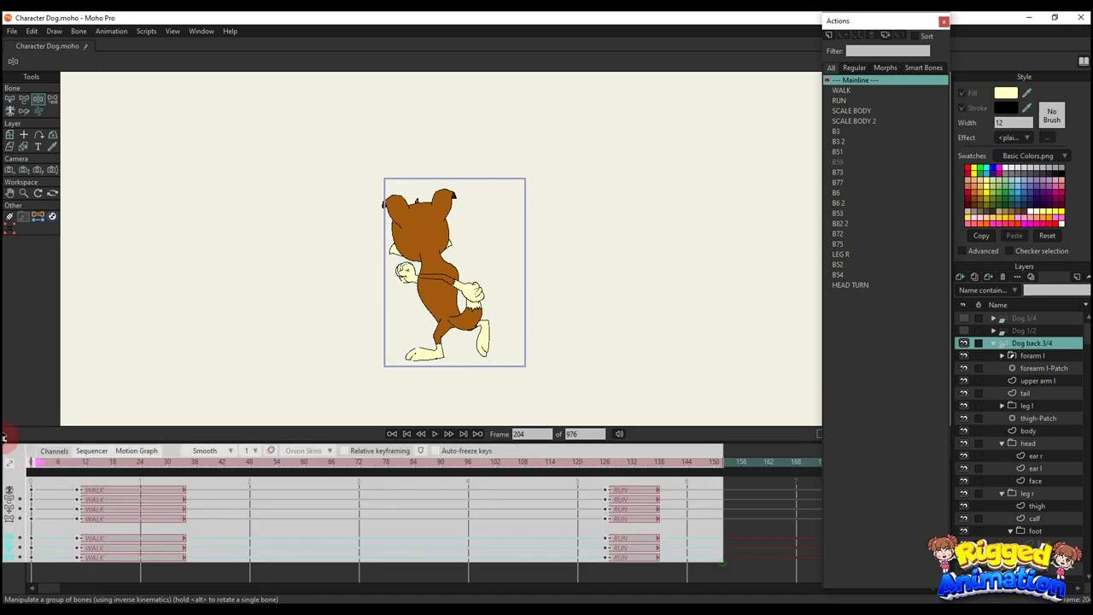